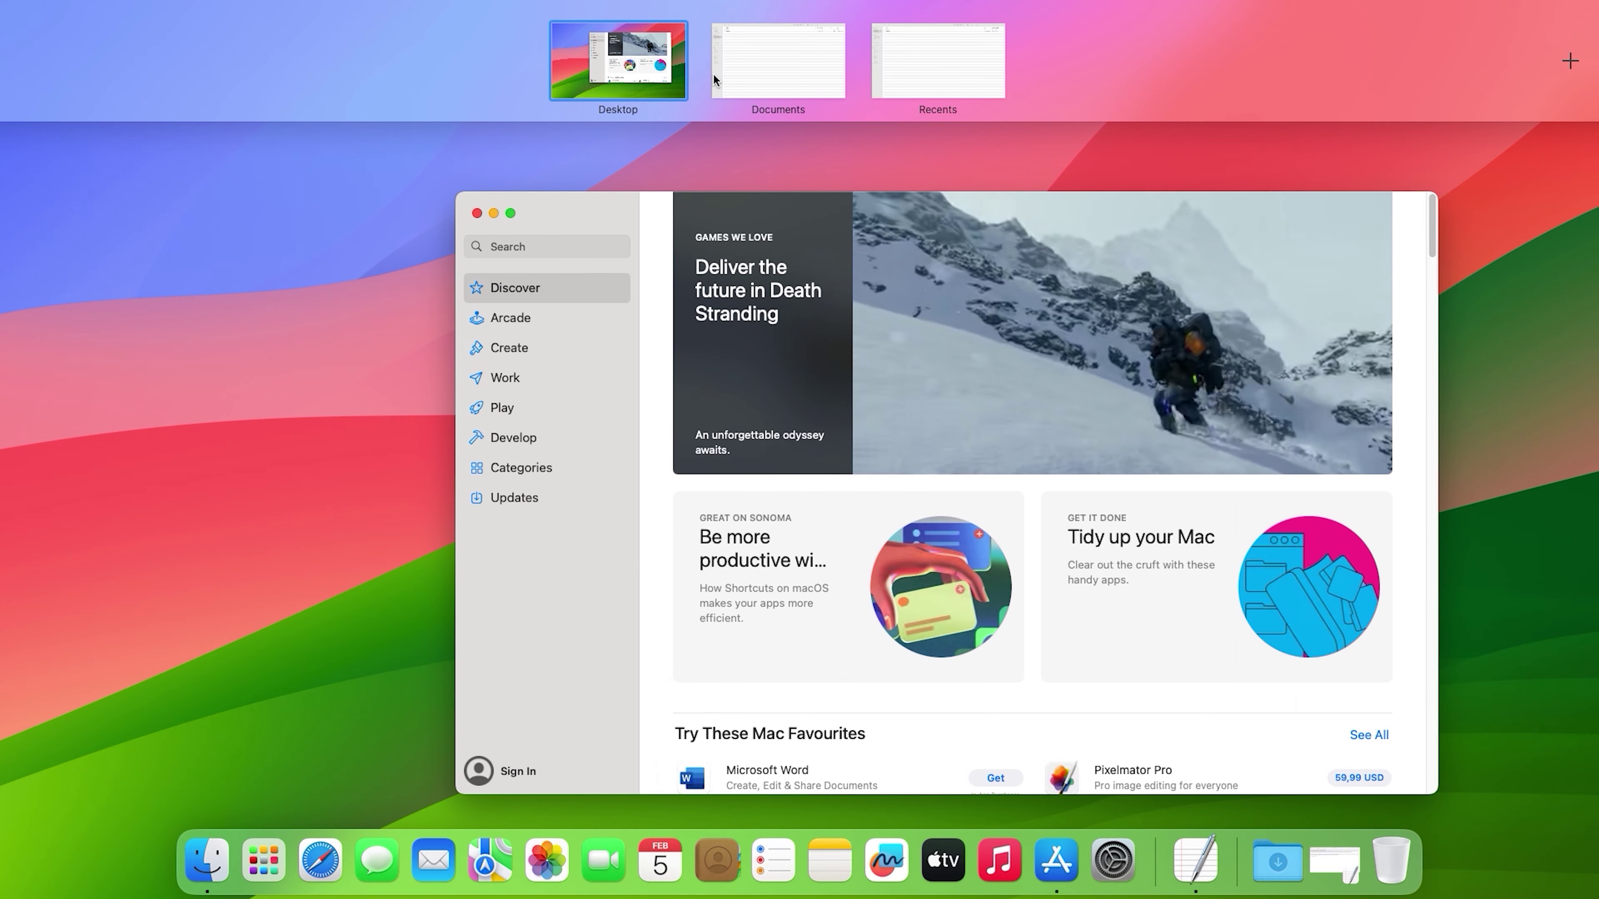
Switch back and forth between the Desktop space and the full-screen Recents space in Mission Control
{"action": "key", "text": "ctrl+Right"}
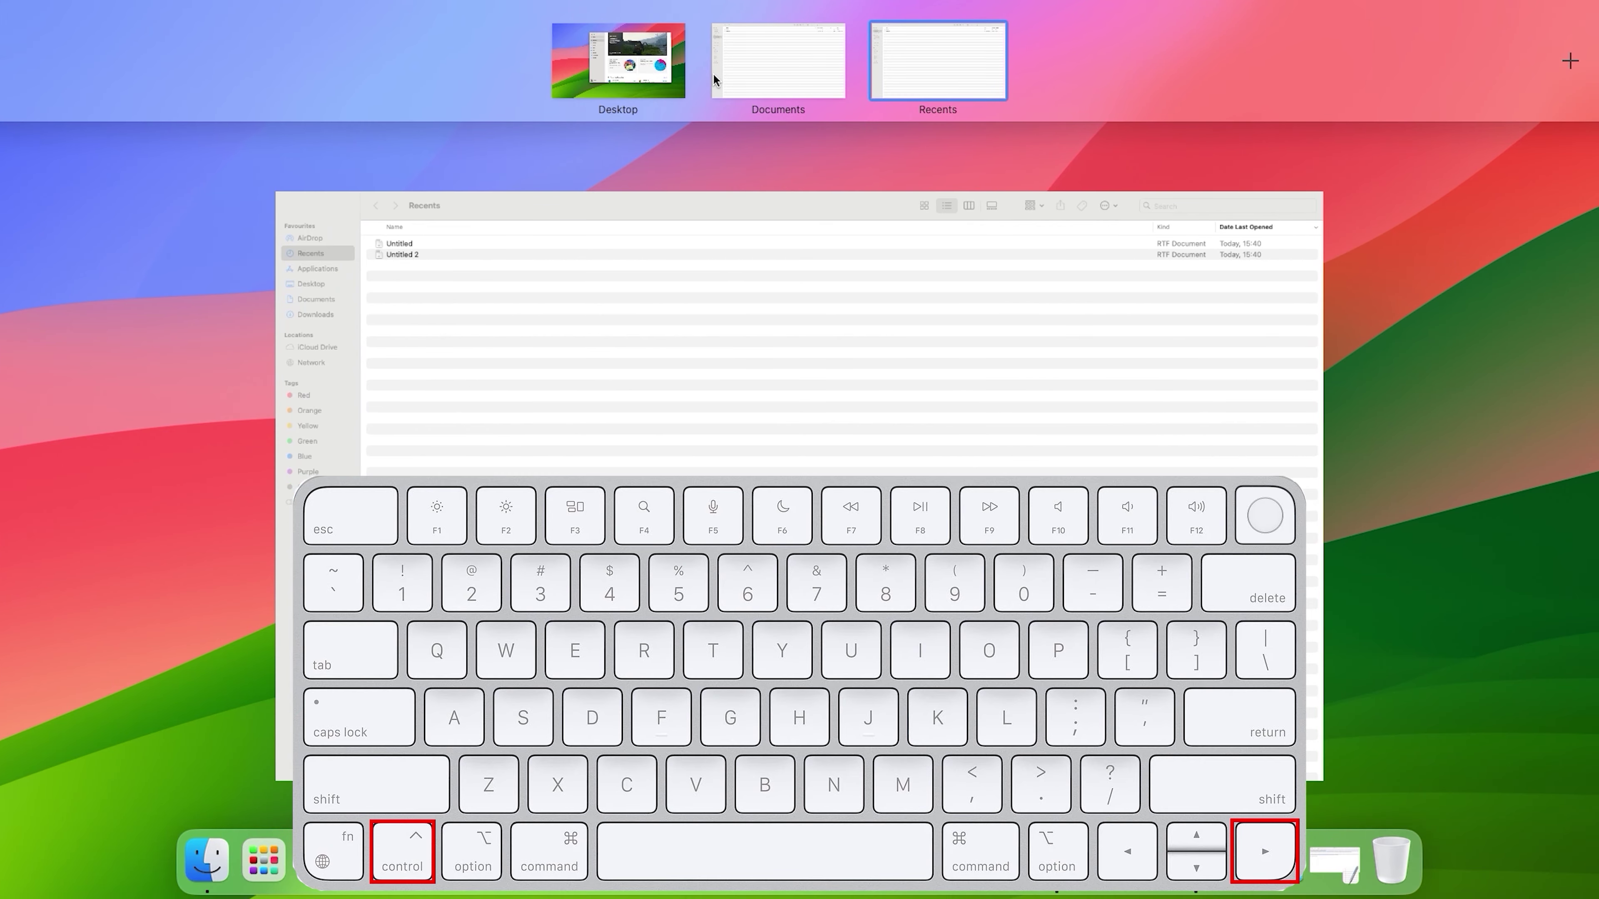
{"action": "key", "text": "ctrl+Left"}
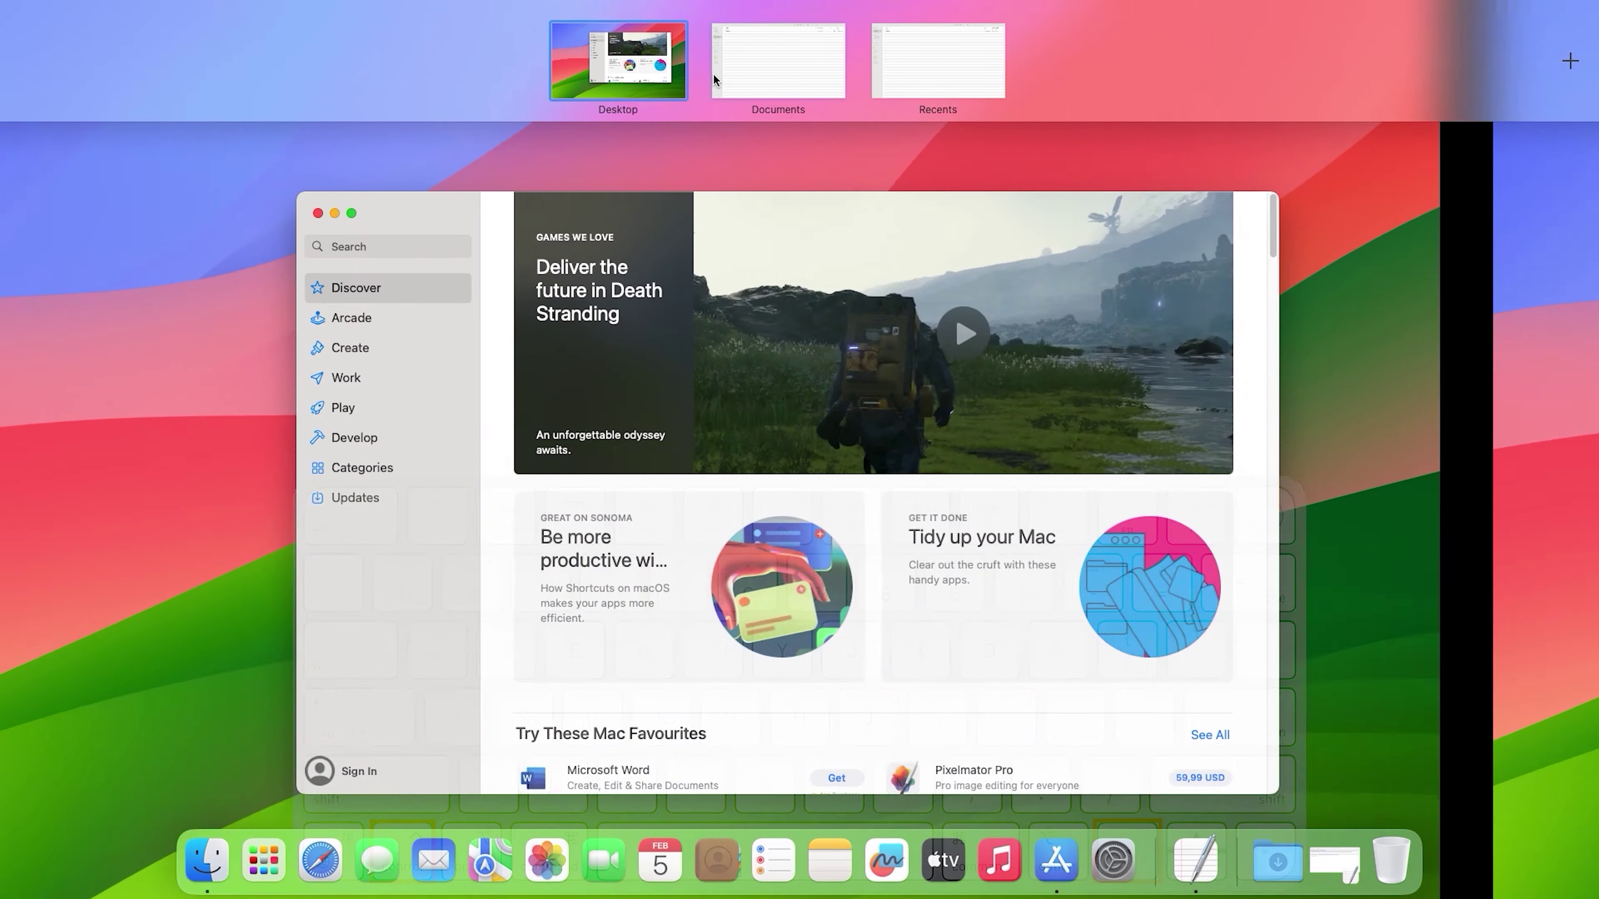
{"action": "key", "text": "ctrl+Right"}
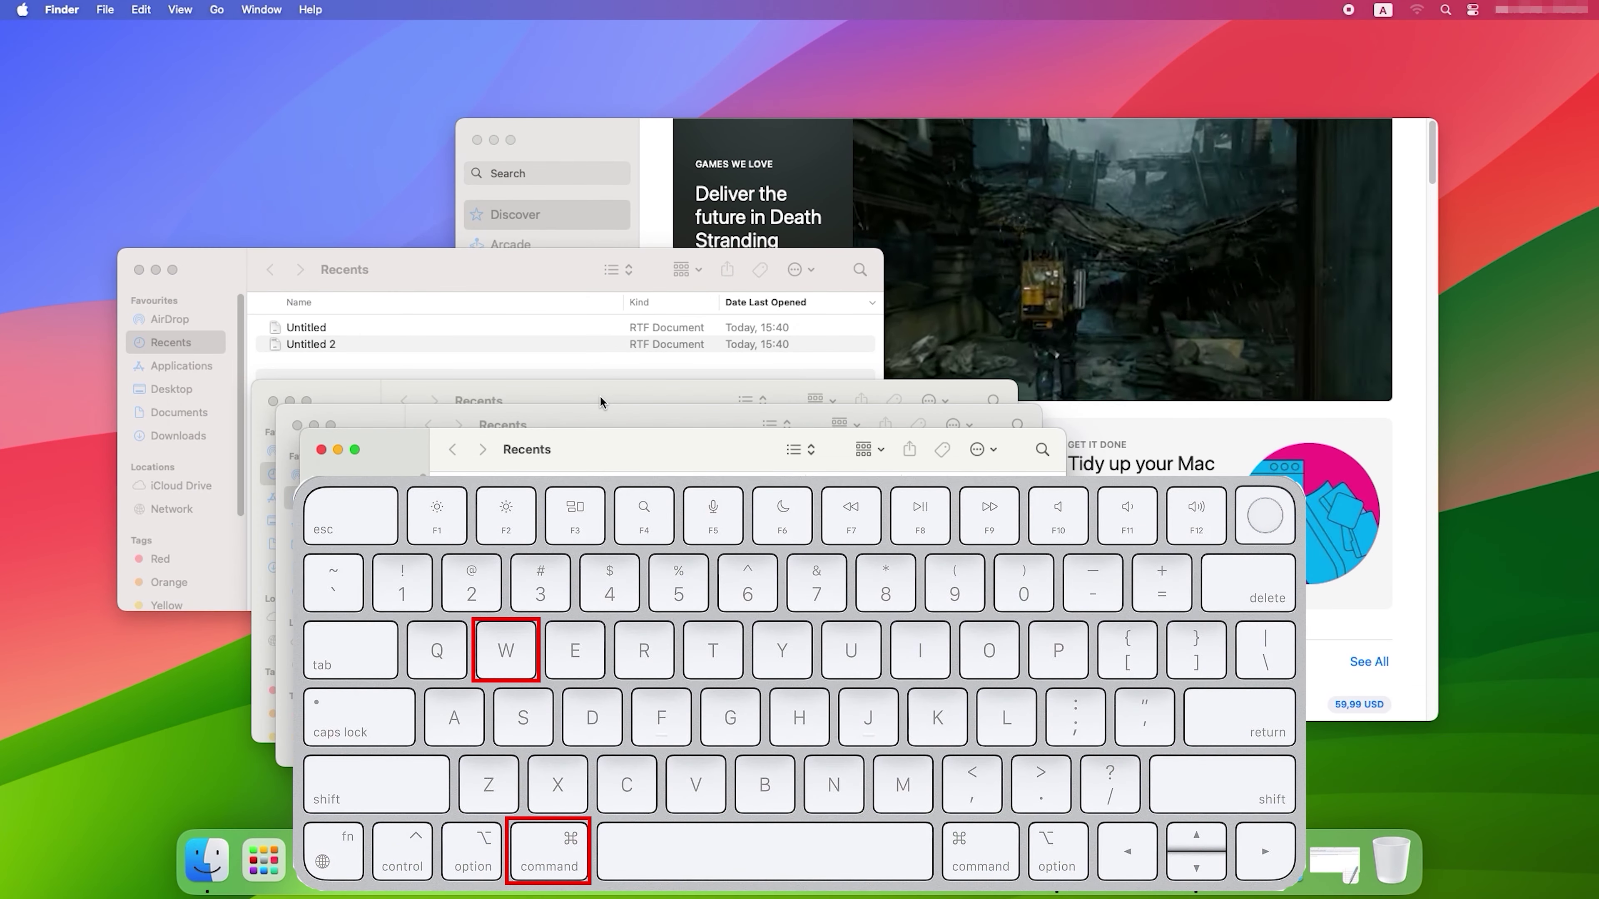
Minimize the stacked Finder Recents windows one by one, followed by the App Store window
{"action": "key", "text": "super+w"}
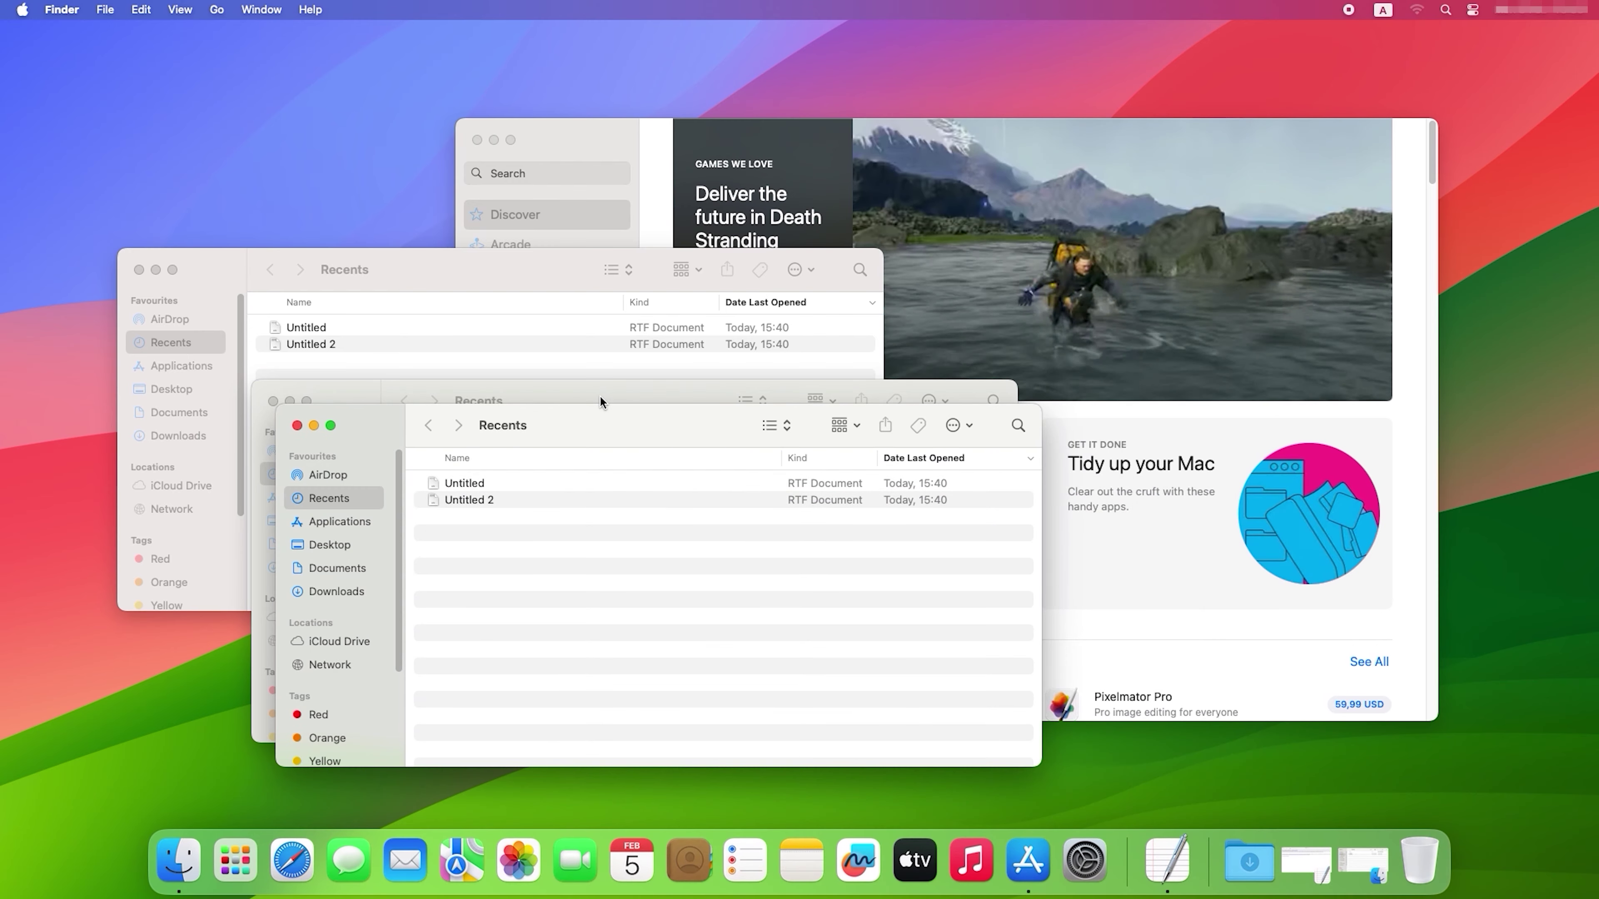
{"action": "key", "text": "super+w"}
{"action": "key", "text": "super+m"}
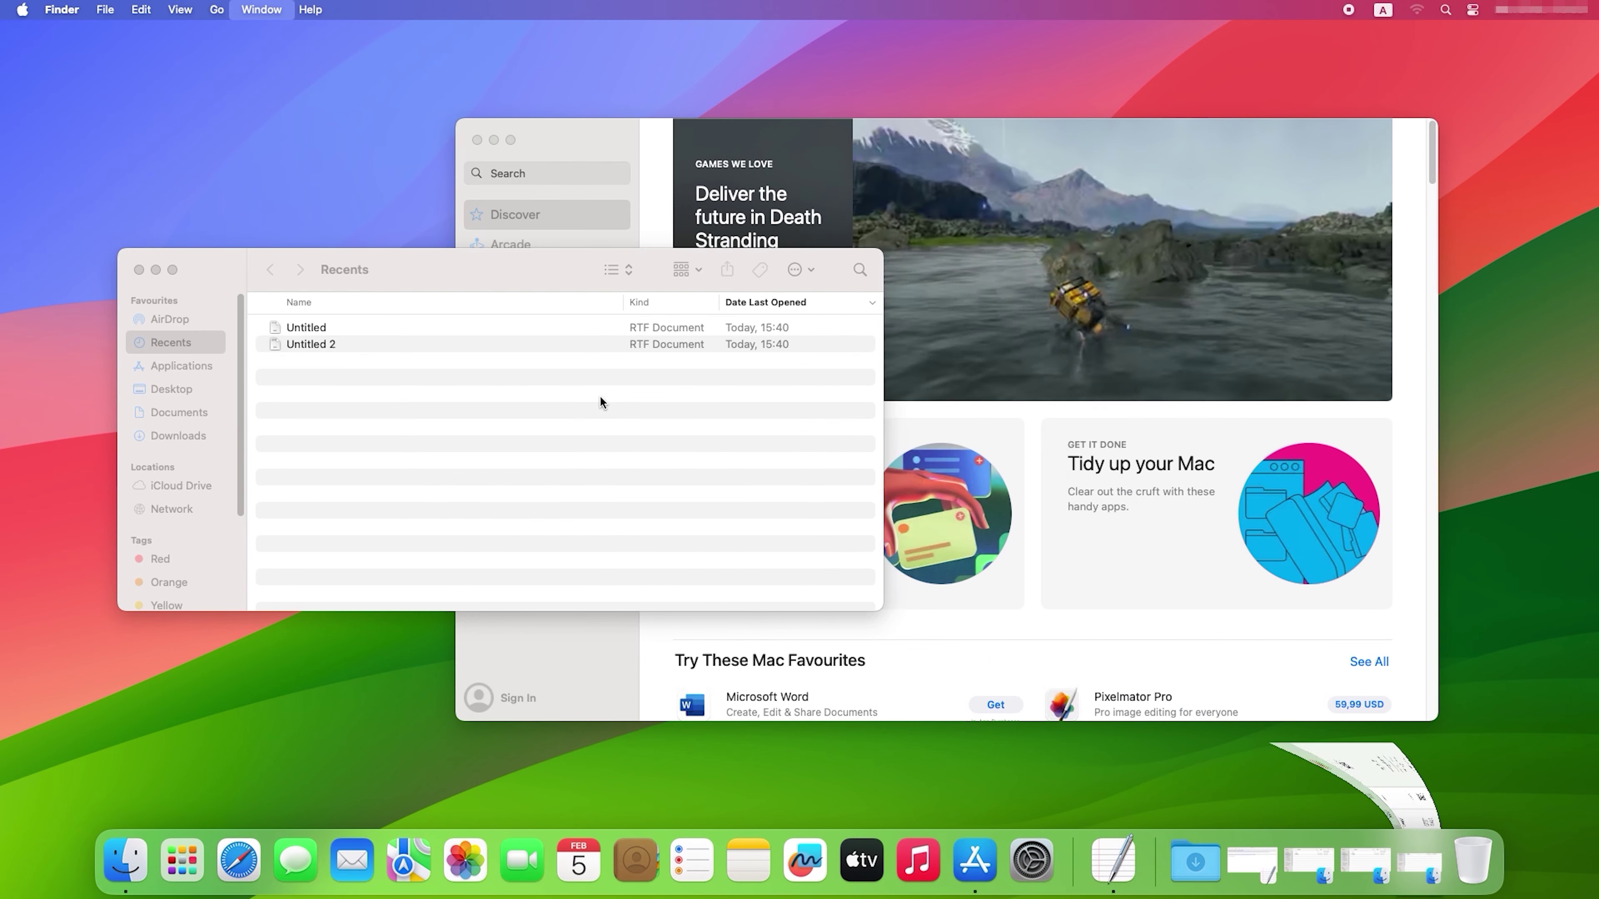
{"action": "key", "text": "super+m"}
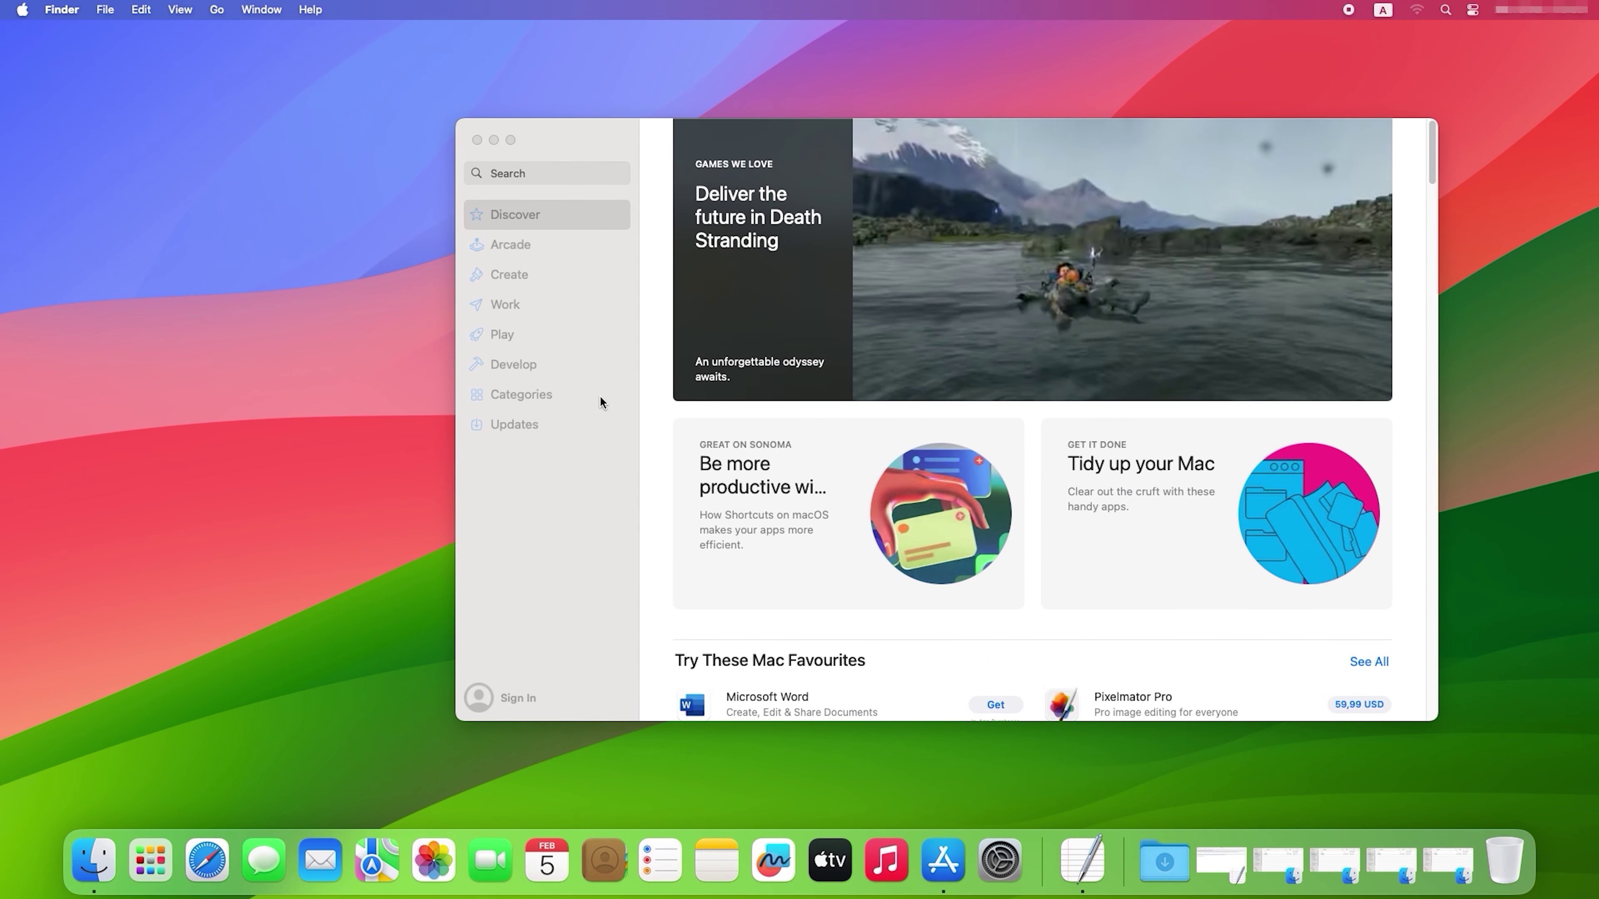
{"action": "left_click", "coordinate": [645, 145]}
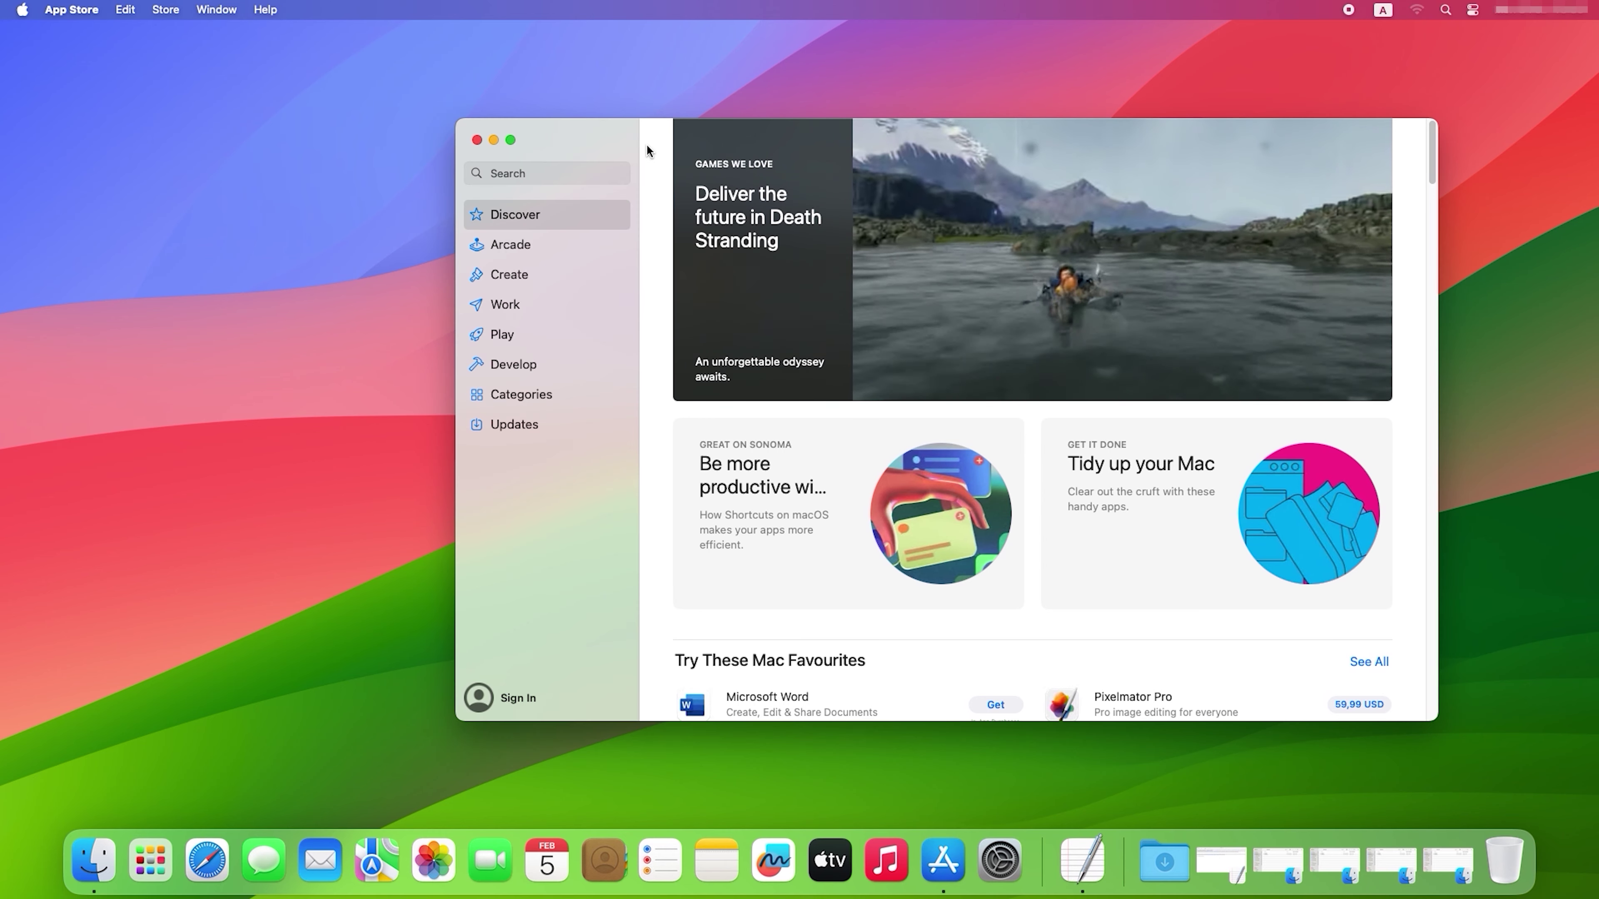
{"action": "key", "text": "super+m"}
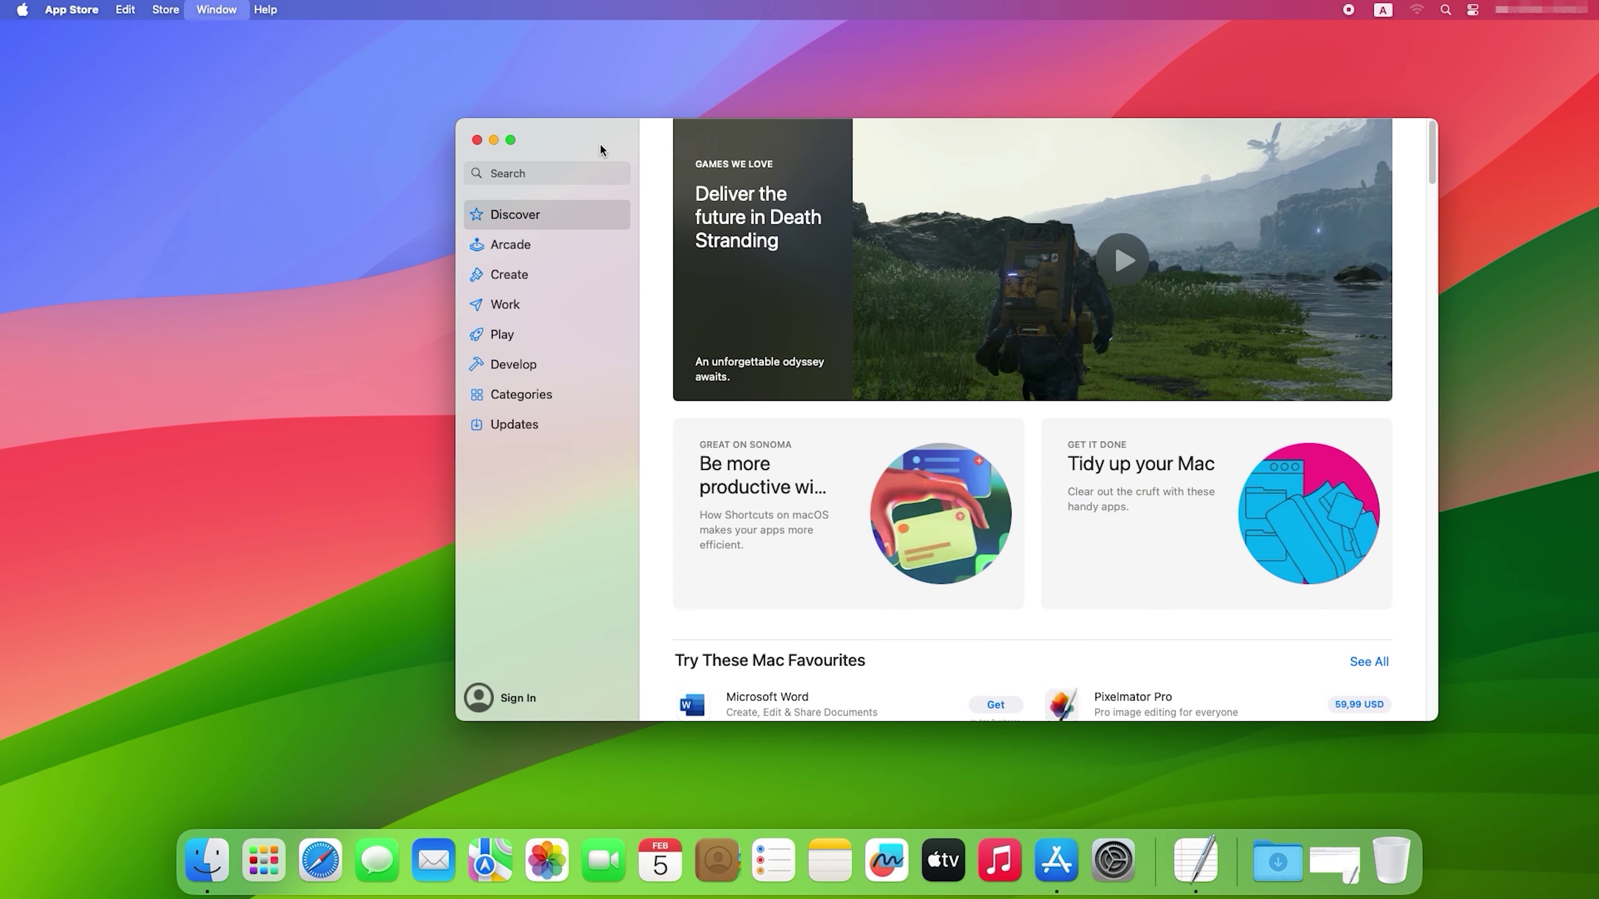
Toggle the App Store window into full screen and back to windowed mode twice
{"action": "key", "text": "ctrl+super+f"}
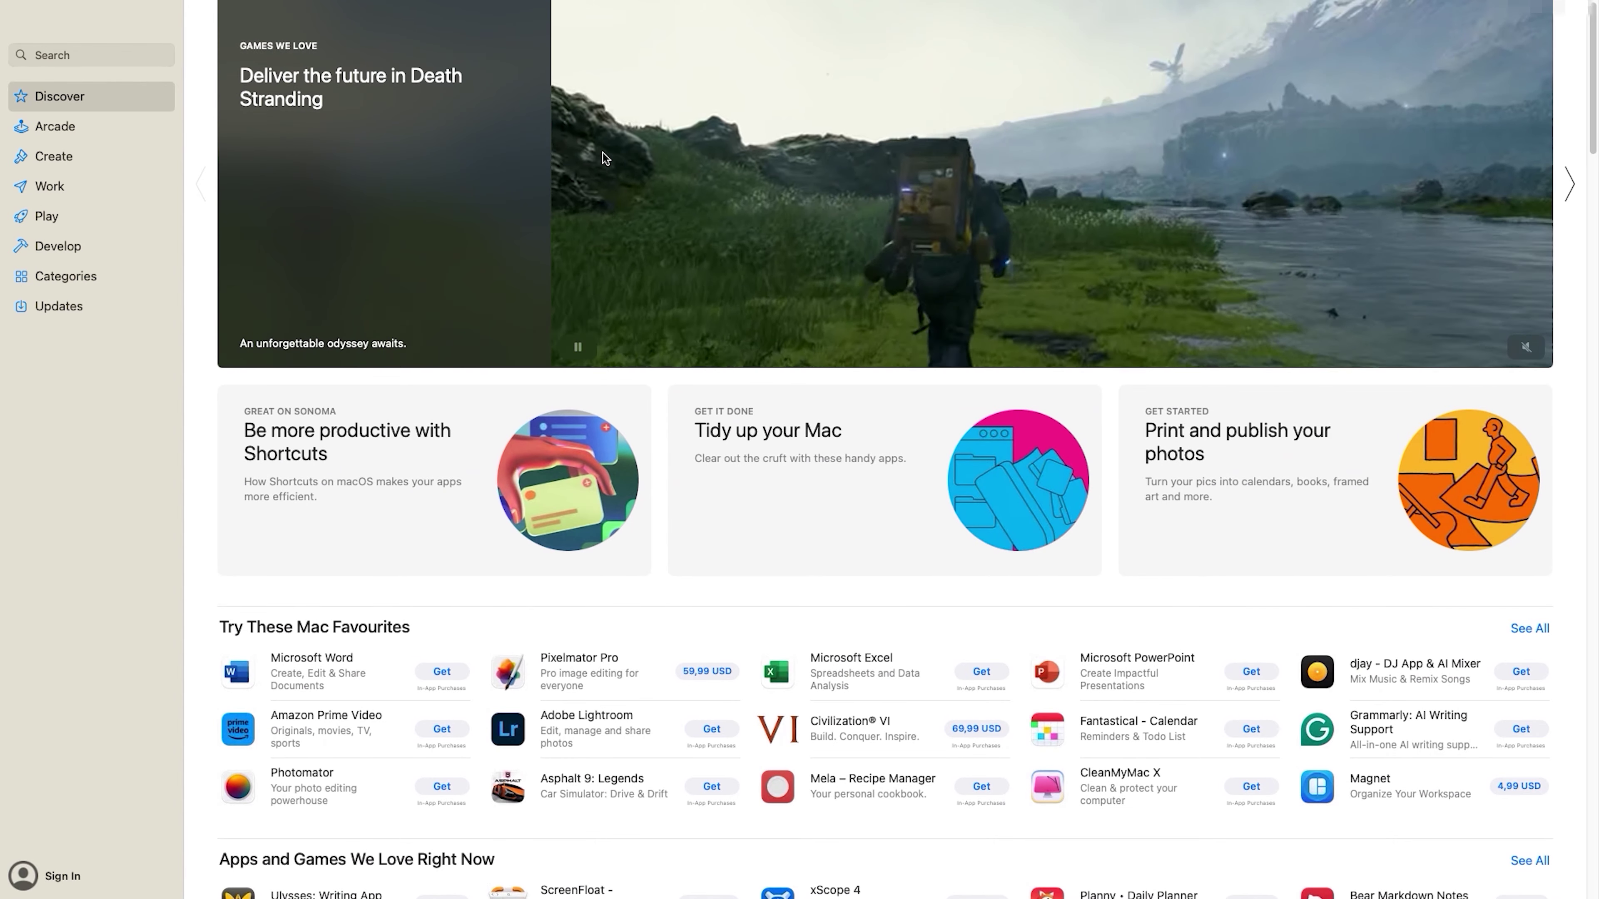
{"action": "key", "text": "ctrl+super+f"}
{"action": "key", "text": "ctrl+super+f"}
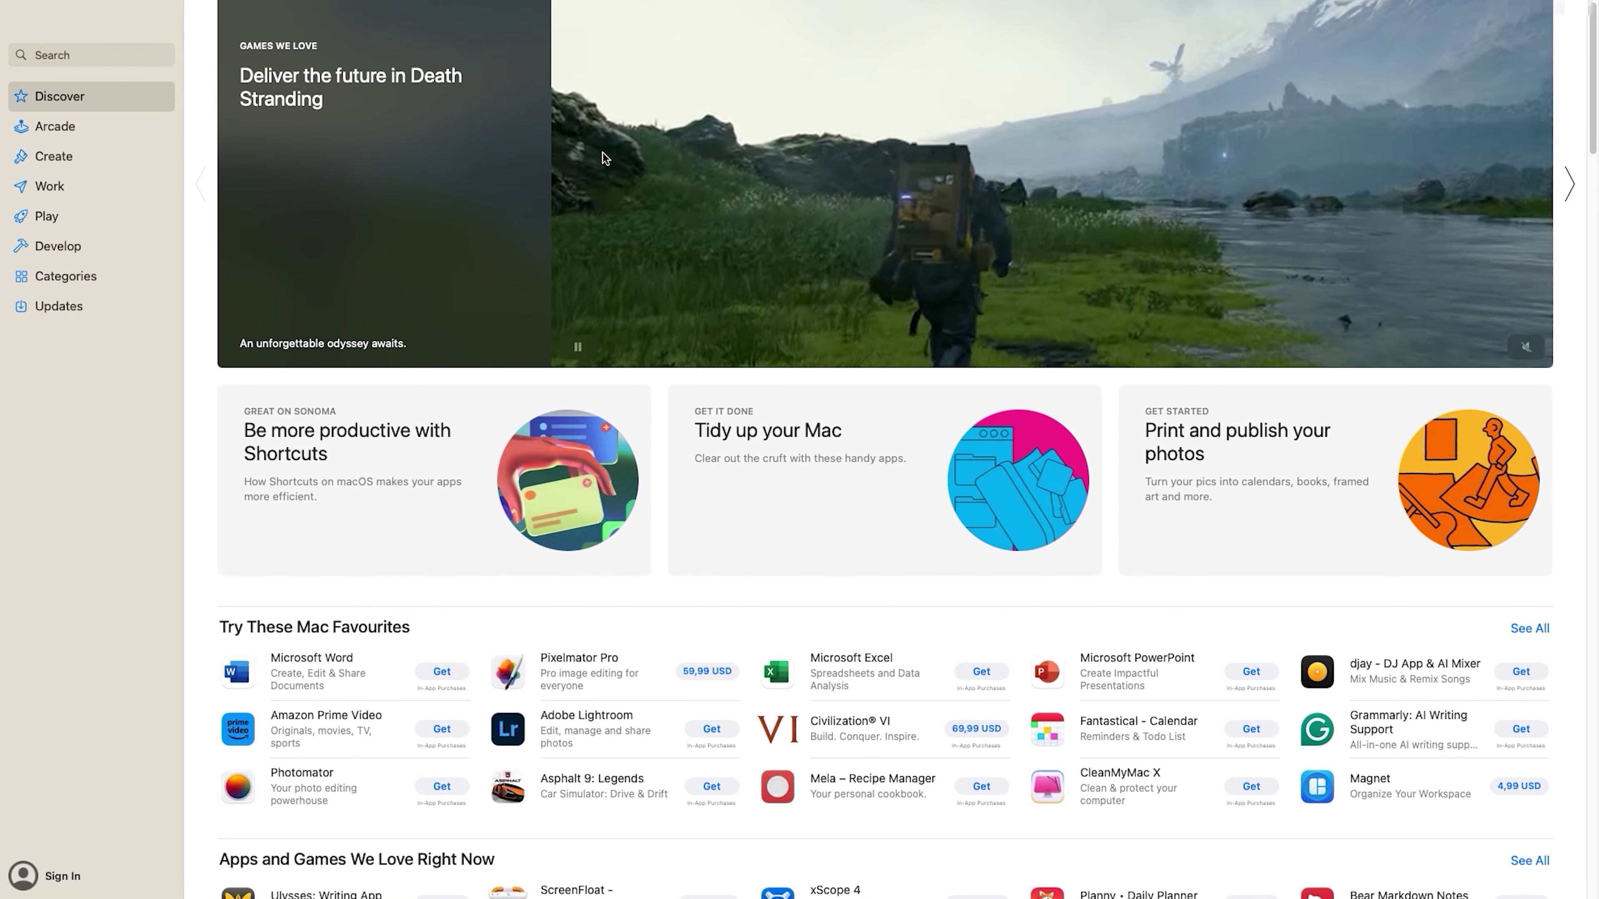
{"action": "key", "text": "ctrl+super+f"}
Bring Finder forward and open three additional Recents windows, moving the first new one lower over the App Store window
{"action": "left_click", "coordinate": [207, 860]}
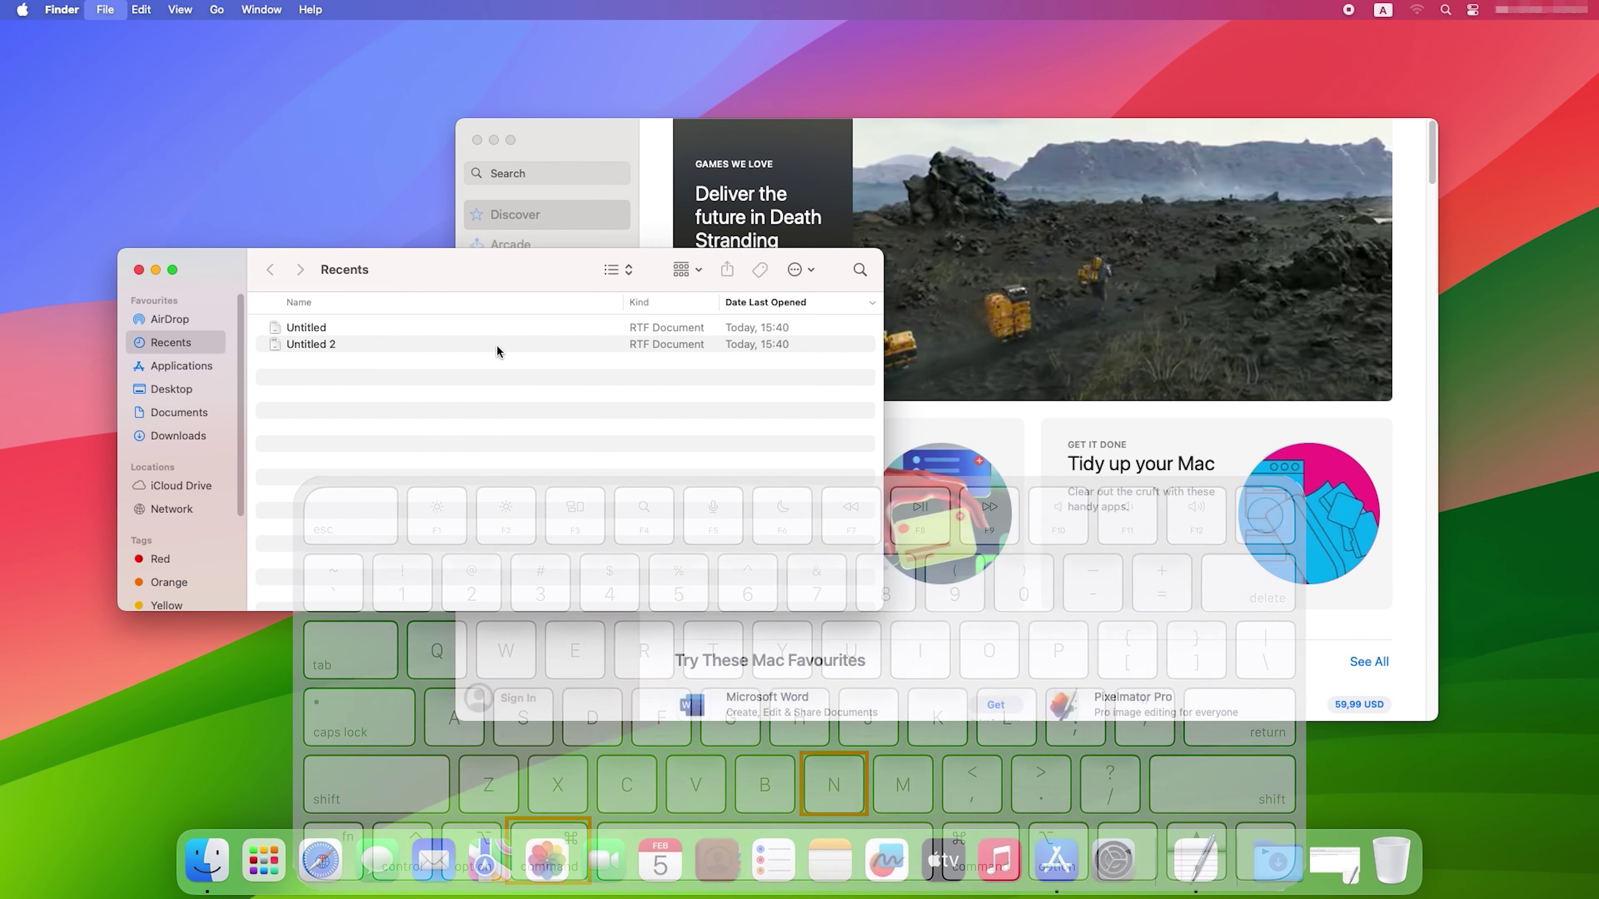
{"action": "key", "text": "super+n"}
{"action": "left_click_drag", "start_coordinate": [497, 296], "coordinate": [606, 398]}
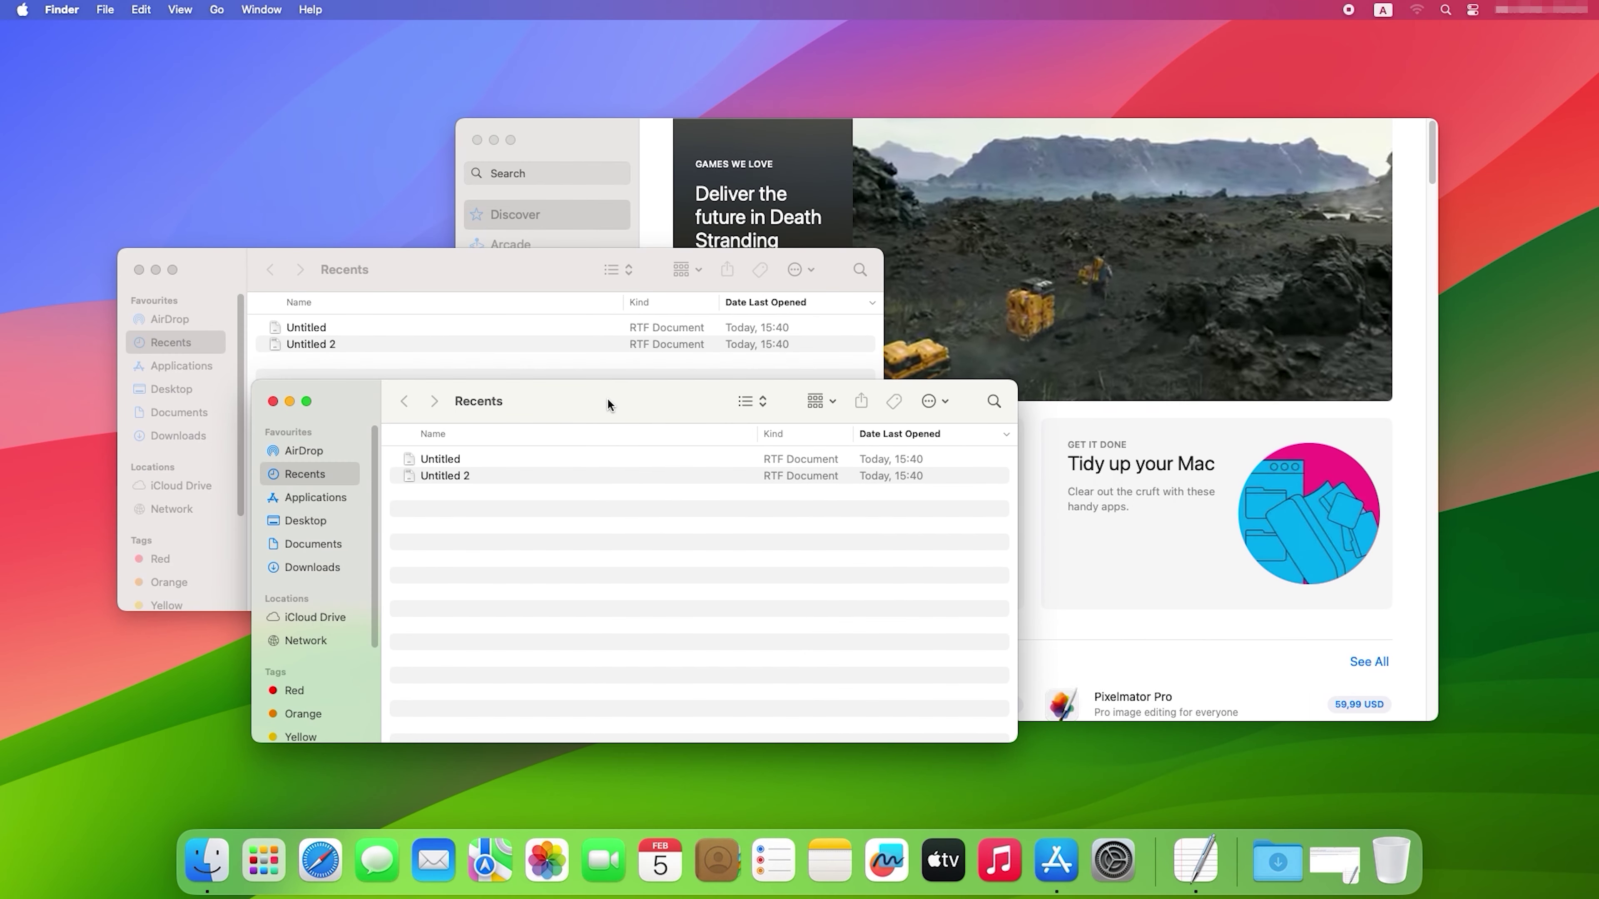
{"action": "key", "text": "super+n"}
{"action": "key", "text": "super+n"}
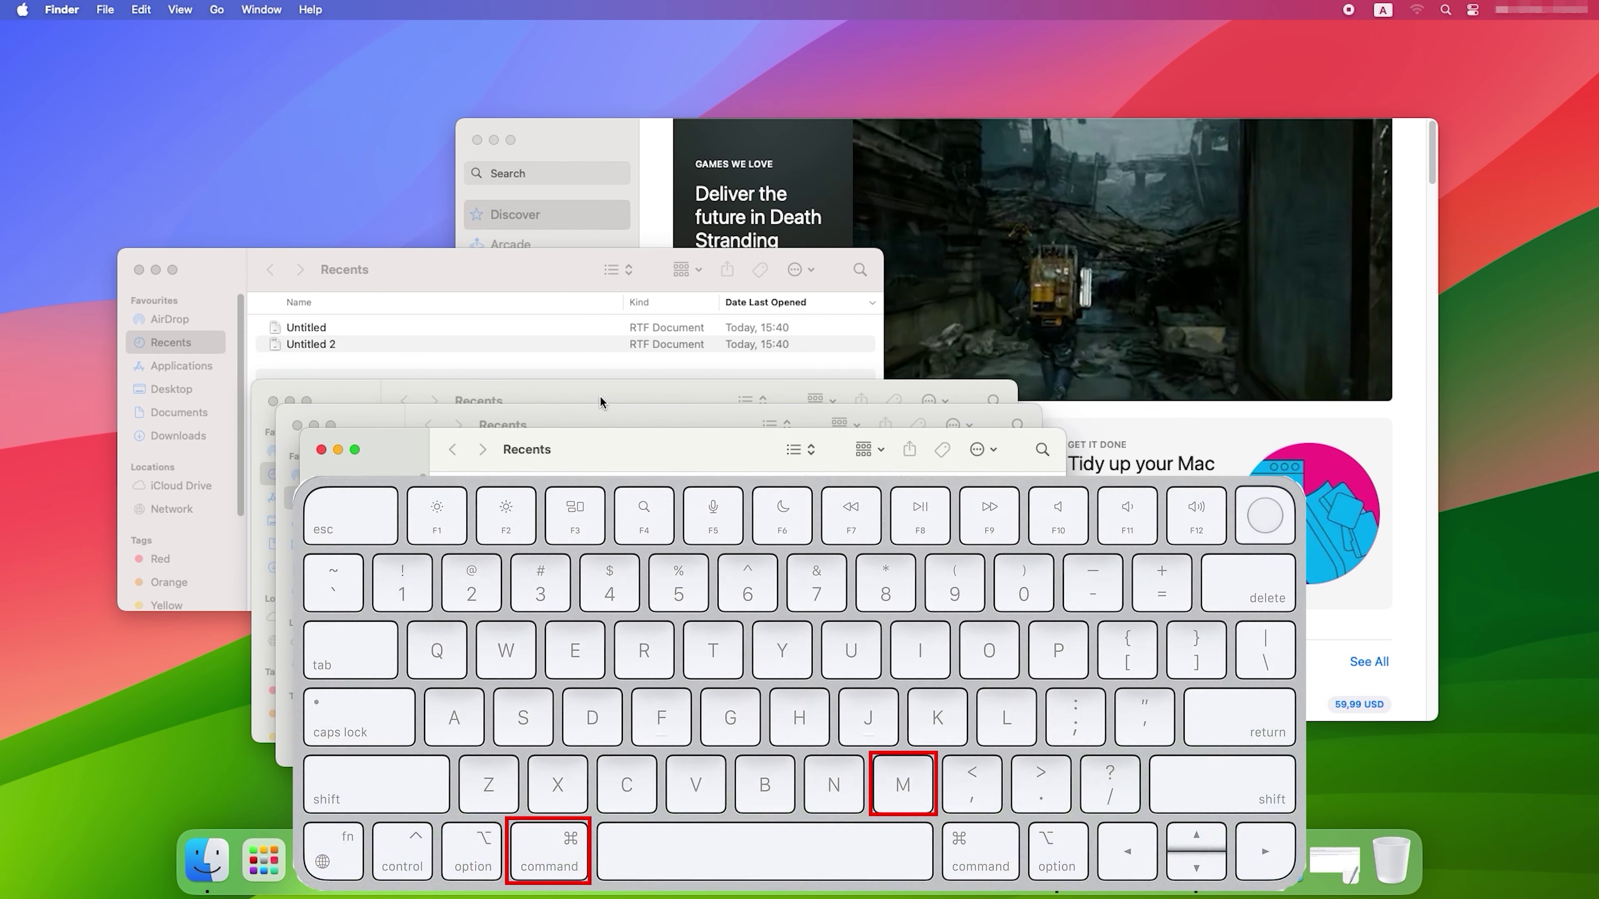
Minimize all the Finder Recents windows to the Dock and hide the App Store
{"action": "key", "text": "super+m"}
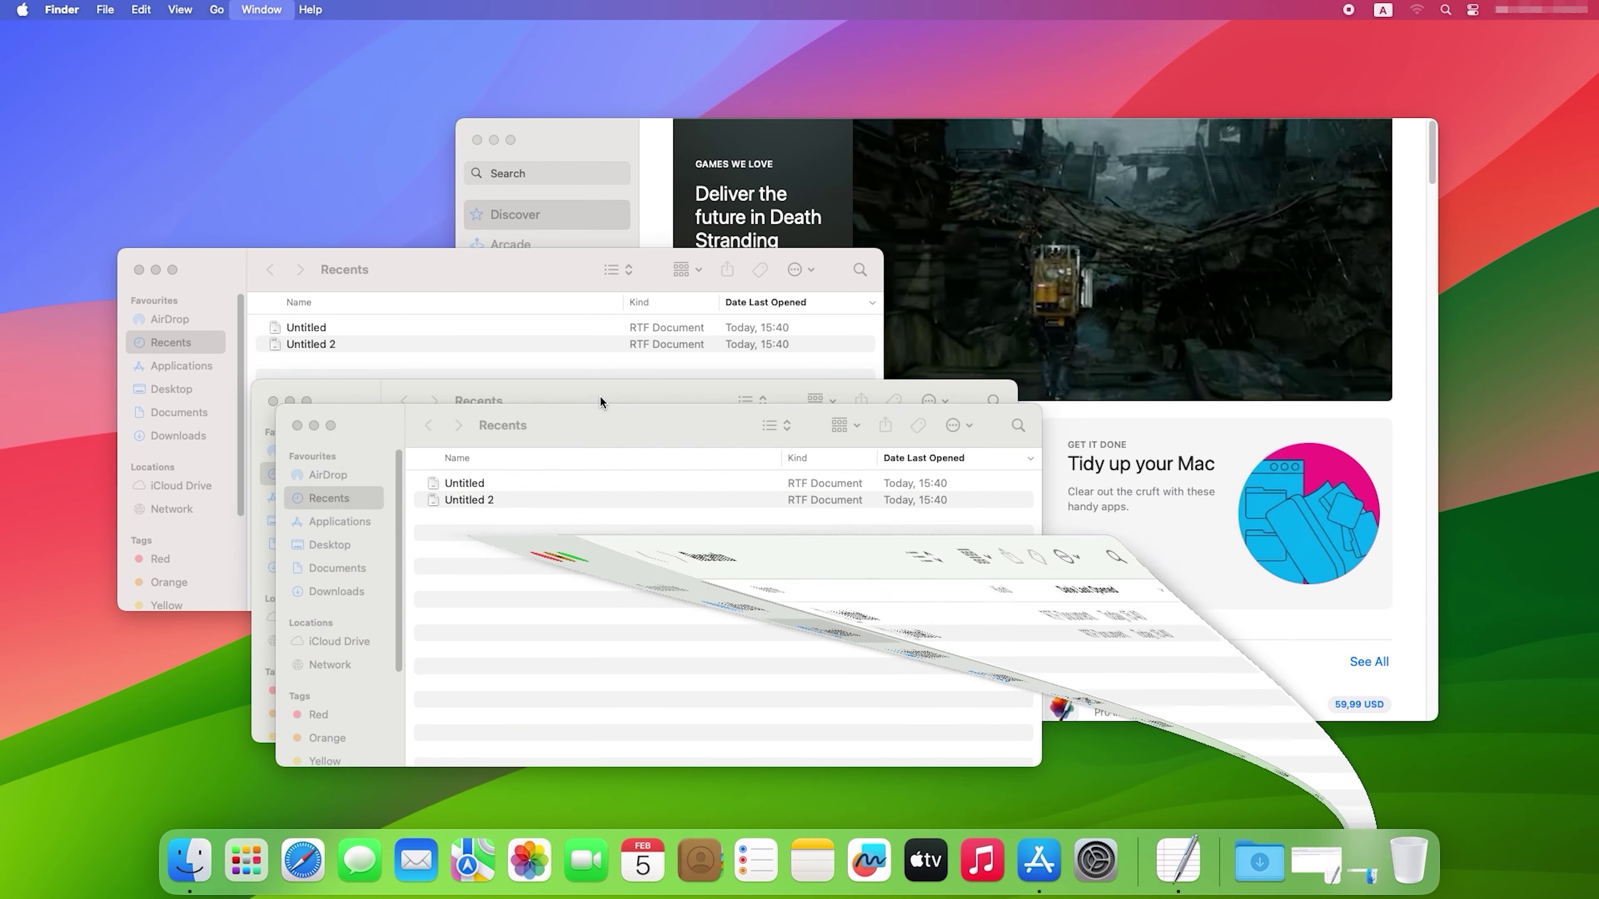
{"action": "key", "text": "super+m"}
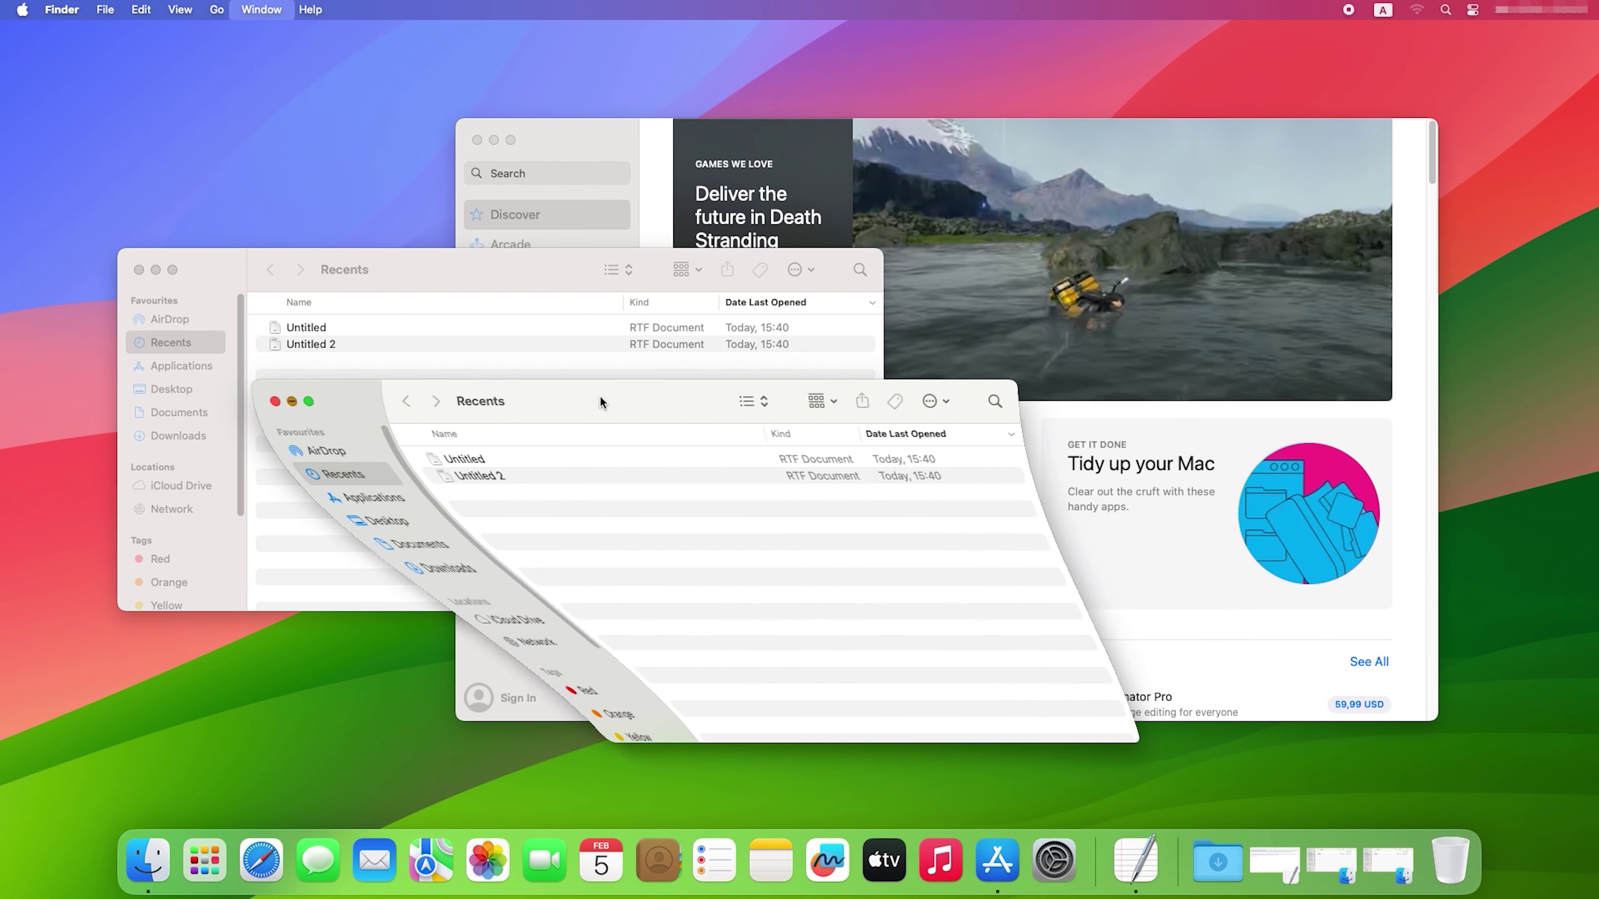
{"action": "key", "text": "super+m"}
{"action": "left_click", "coordinate": [833, 442]}
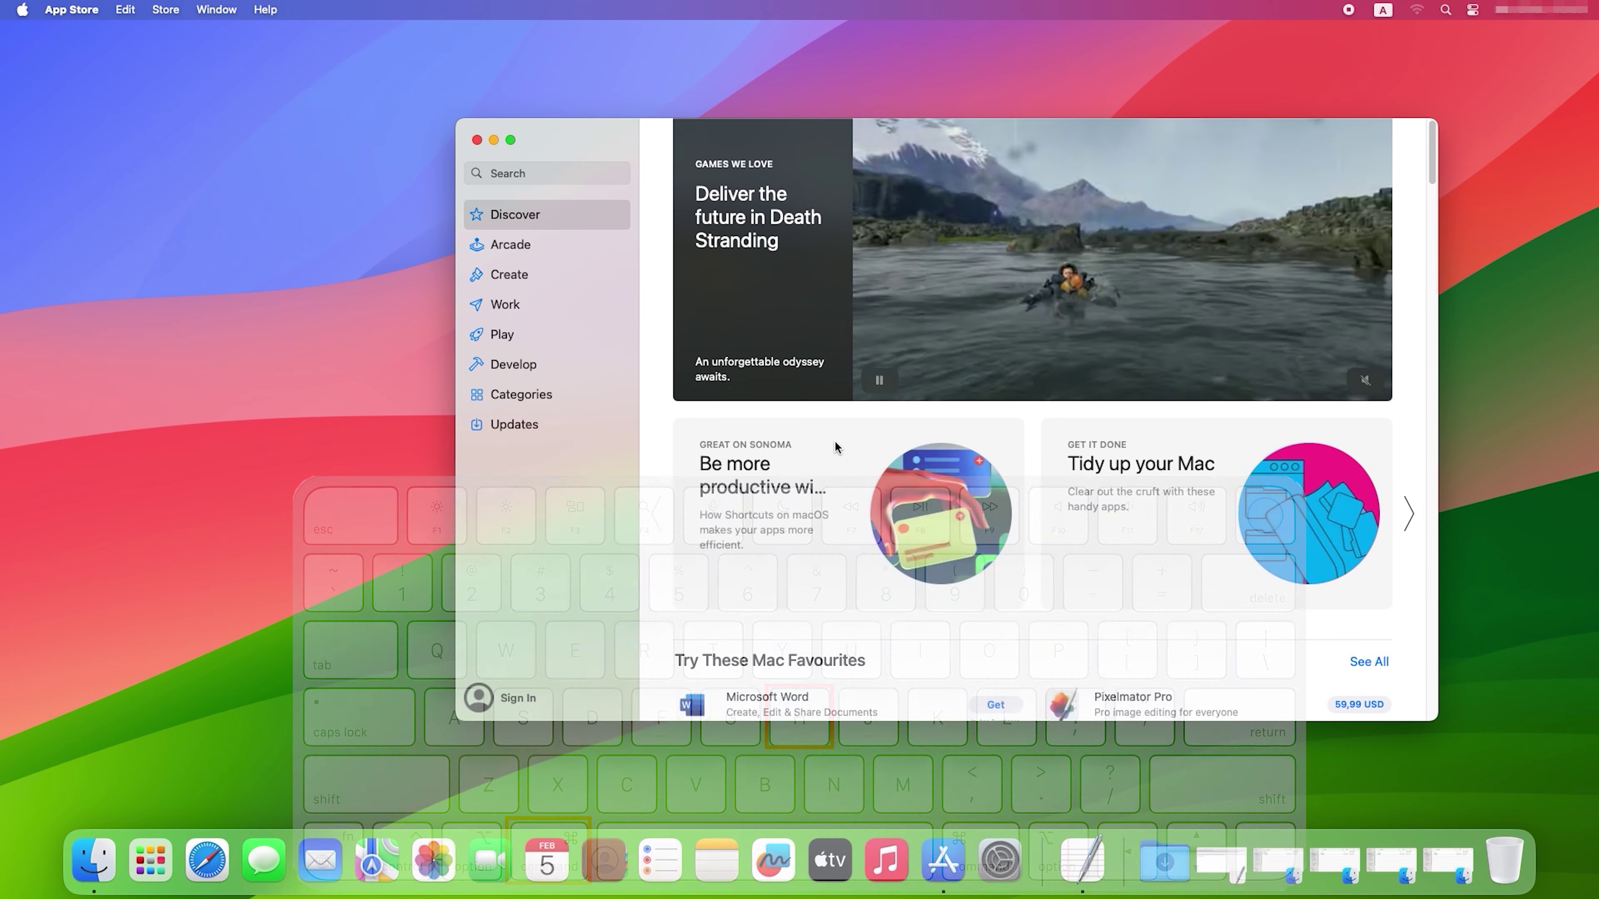
{"action": "key", "text": "super+h"}
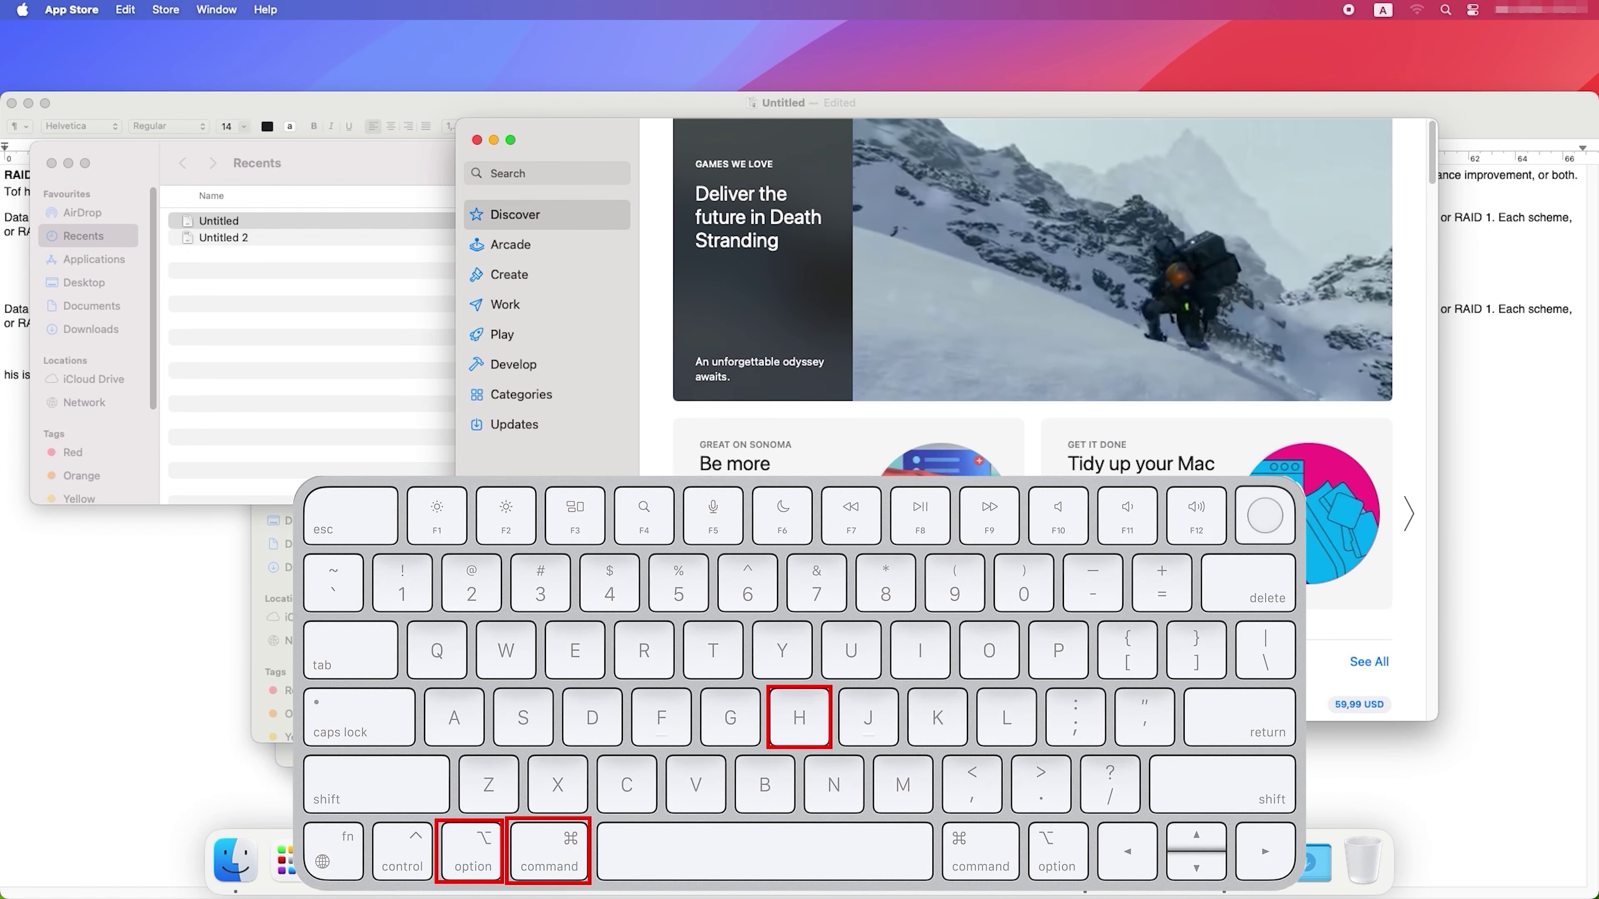
Hide all apps except the App Store, and quit the App Store
{"action": "key", "text": "alt+super+h"}
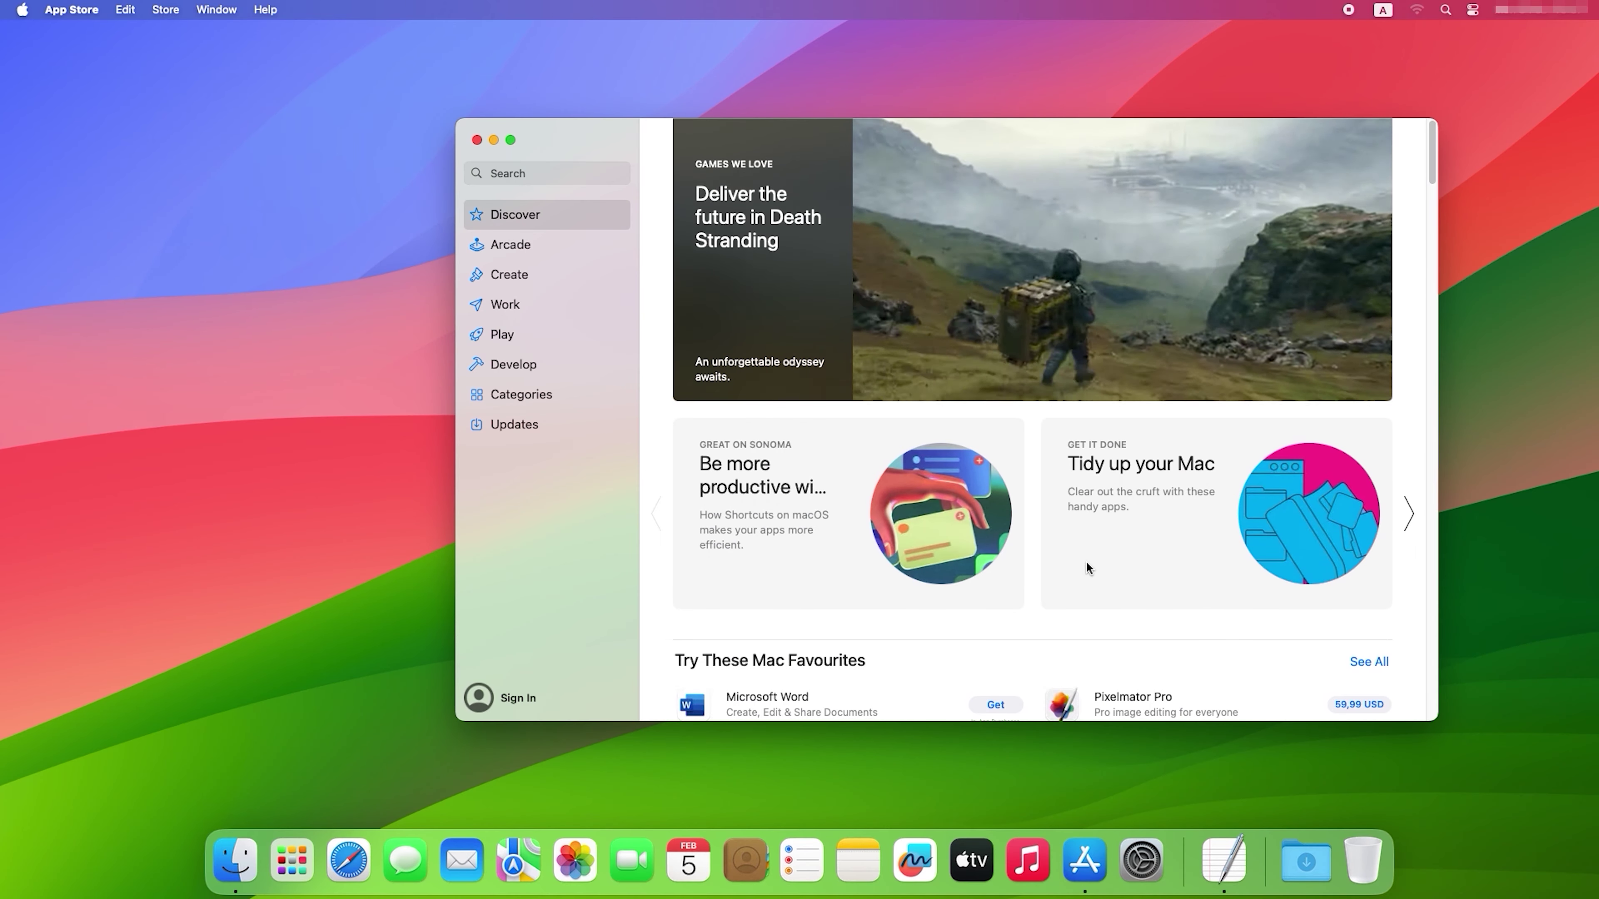
{"action": "key", "text": "cmd+q"}
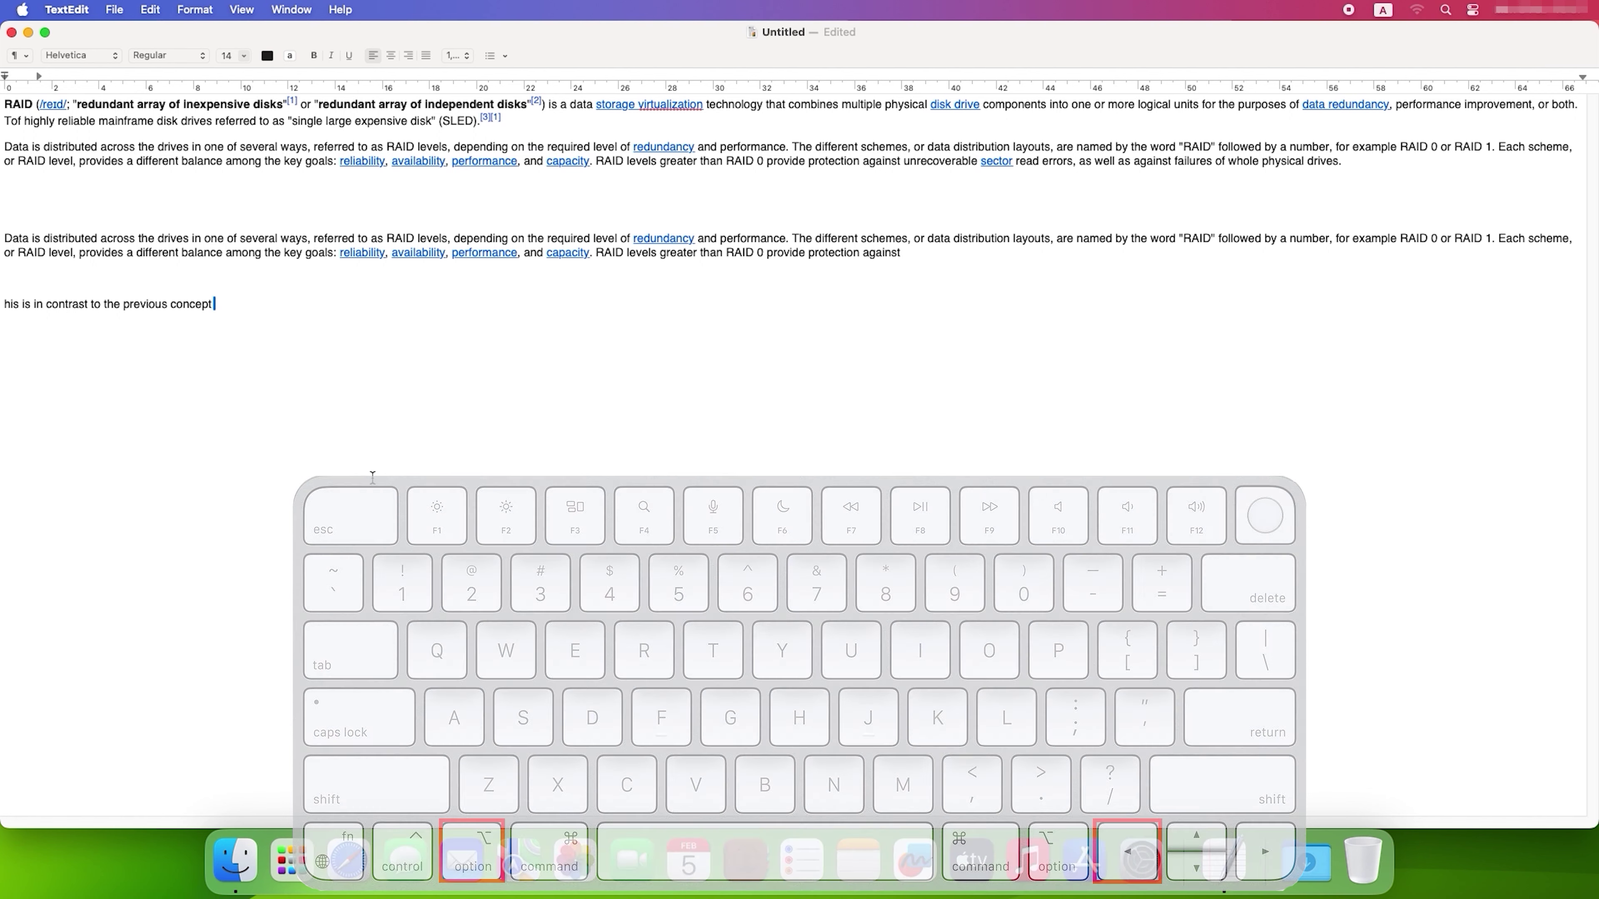
Move the insertion point back word by word to the start of the second "Data is distributed" paragraph and insert smiley emojis there
{"action": "key", "text": "alt+Left"}
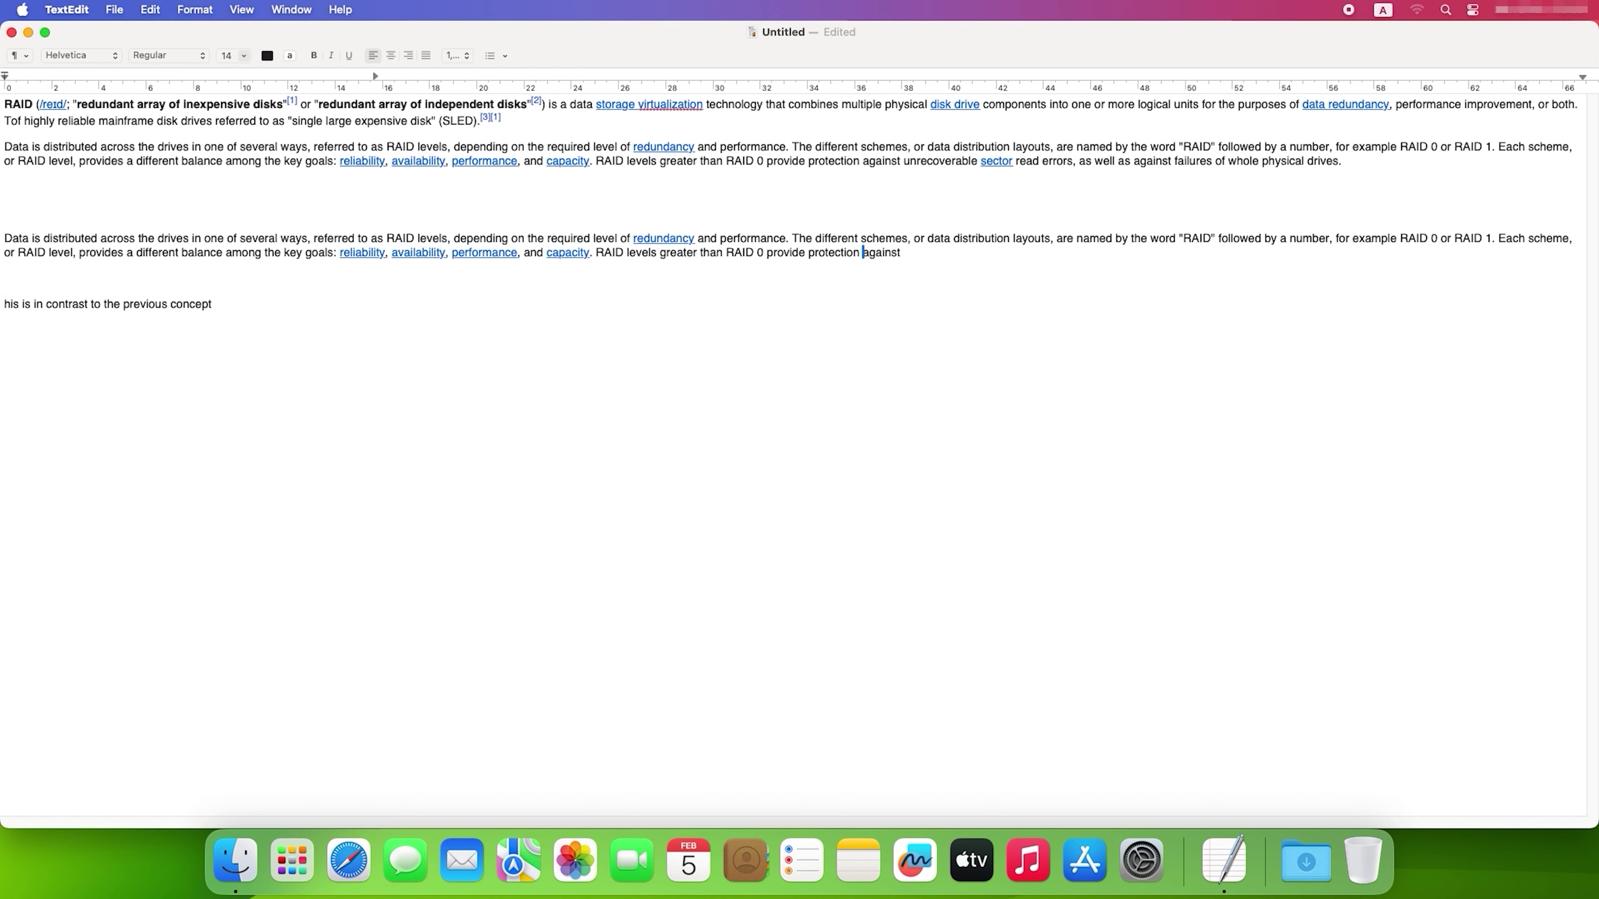
{"action": "key", "text": "alt+Left"}
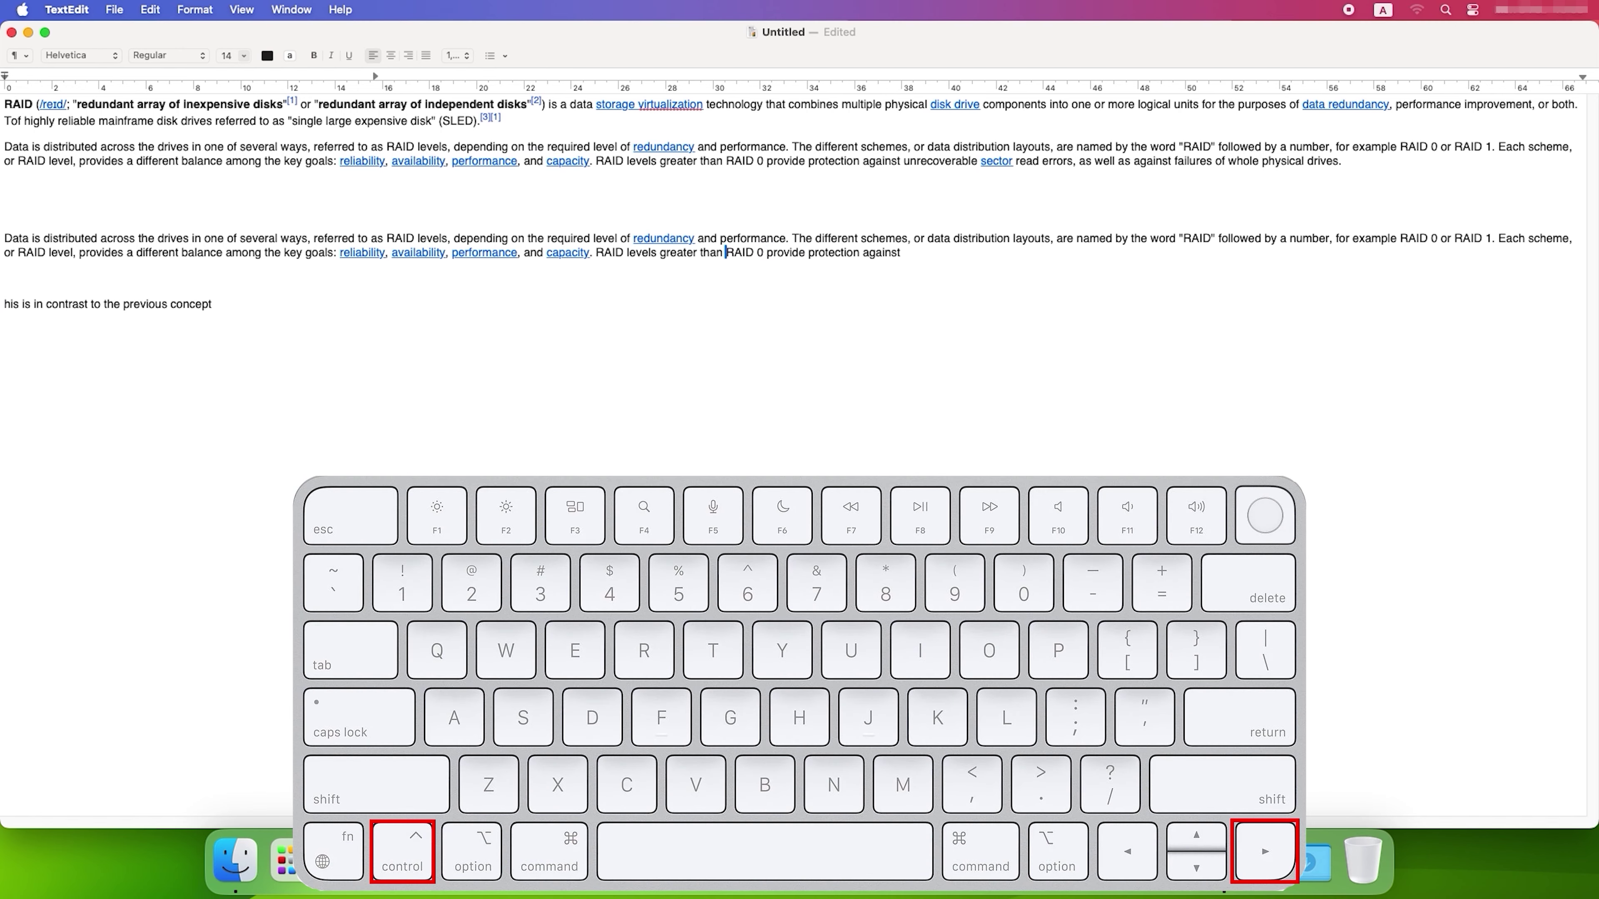
{"action": "key", "text": "ctrl+Left"}
{"action": "key", "text": "ctrl+Right"}
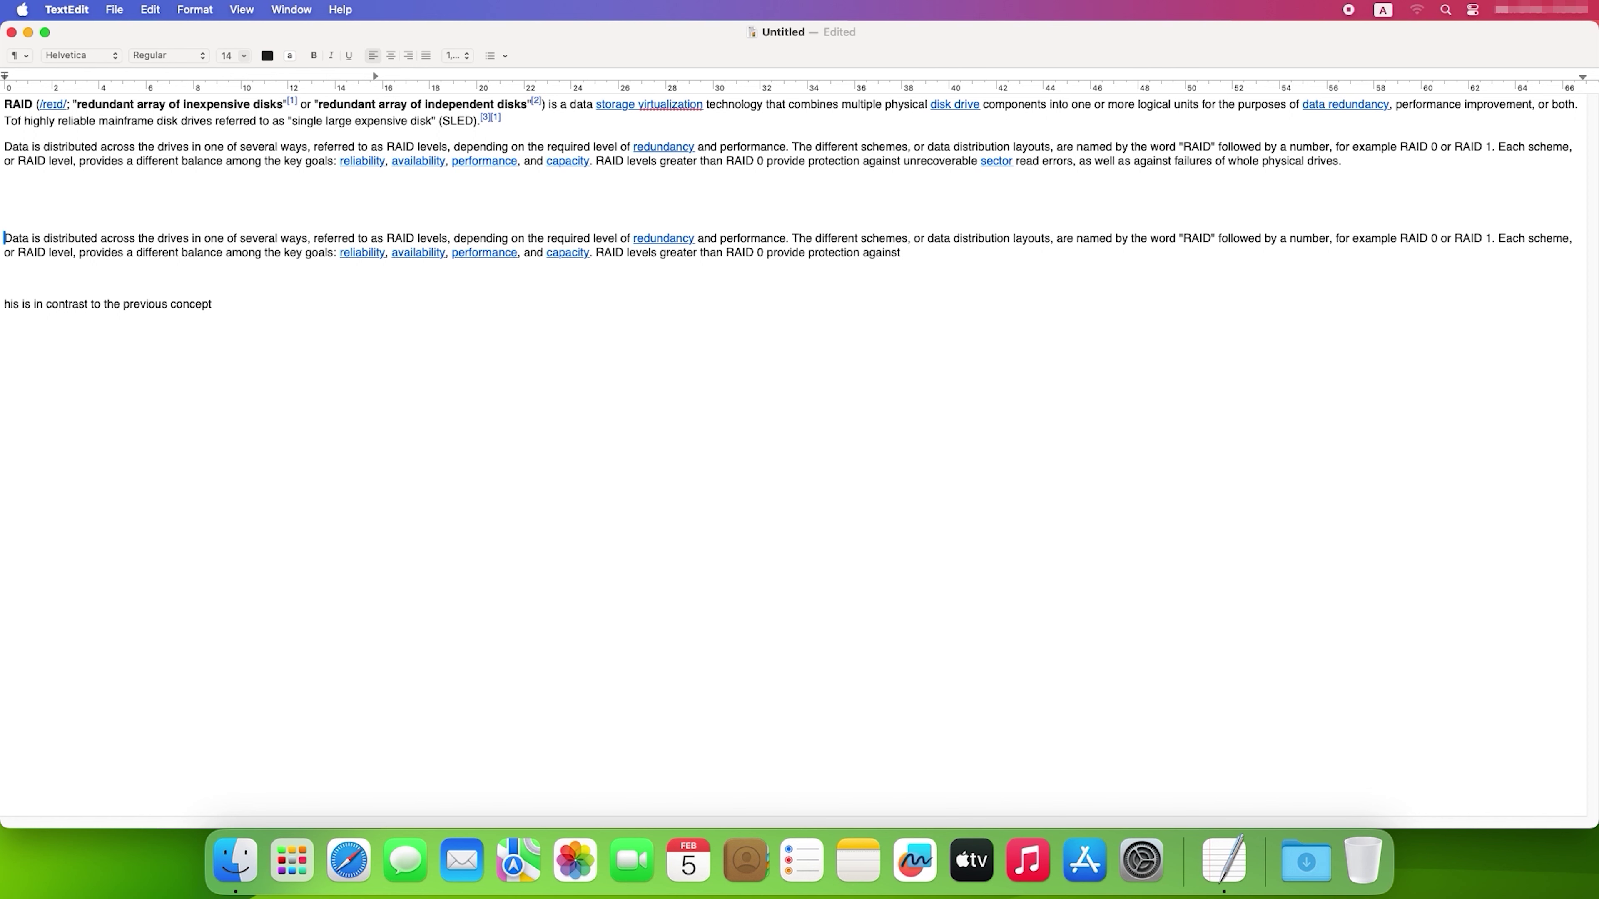
{"action": "key", "text": "ctrl+super+space"}
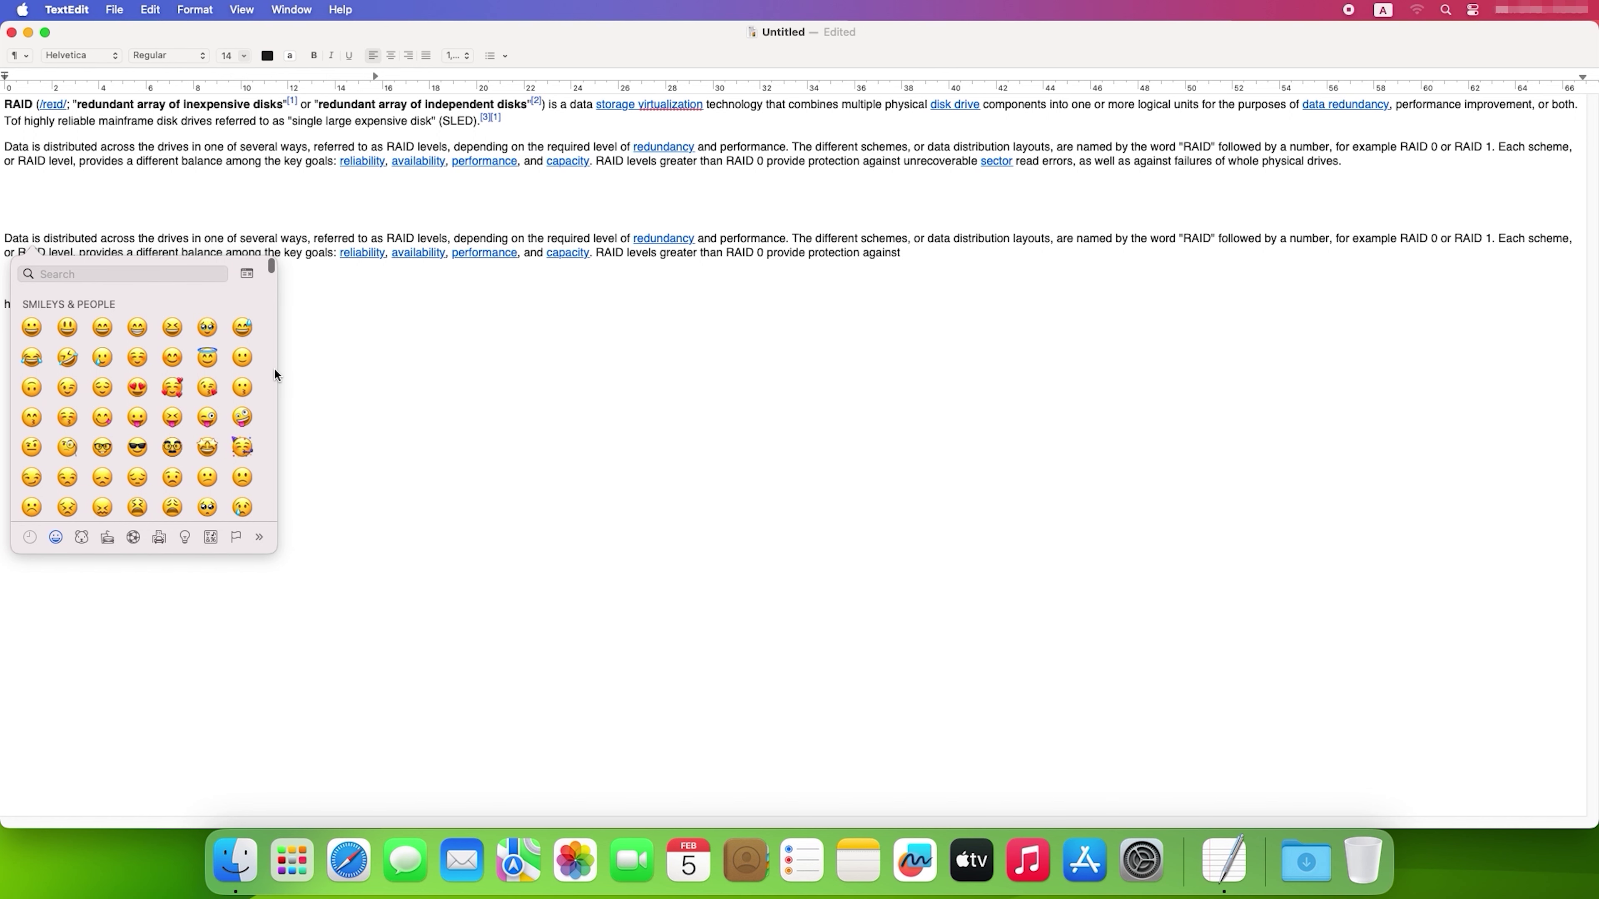
{"action": "left_click", "coordinate": [32, 327]}
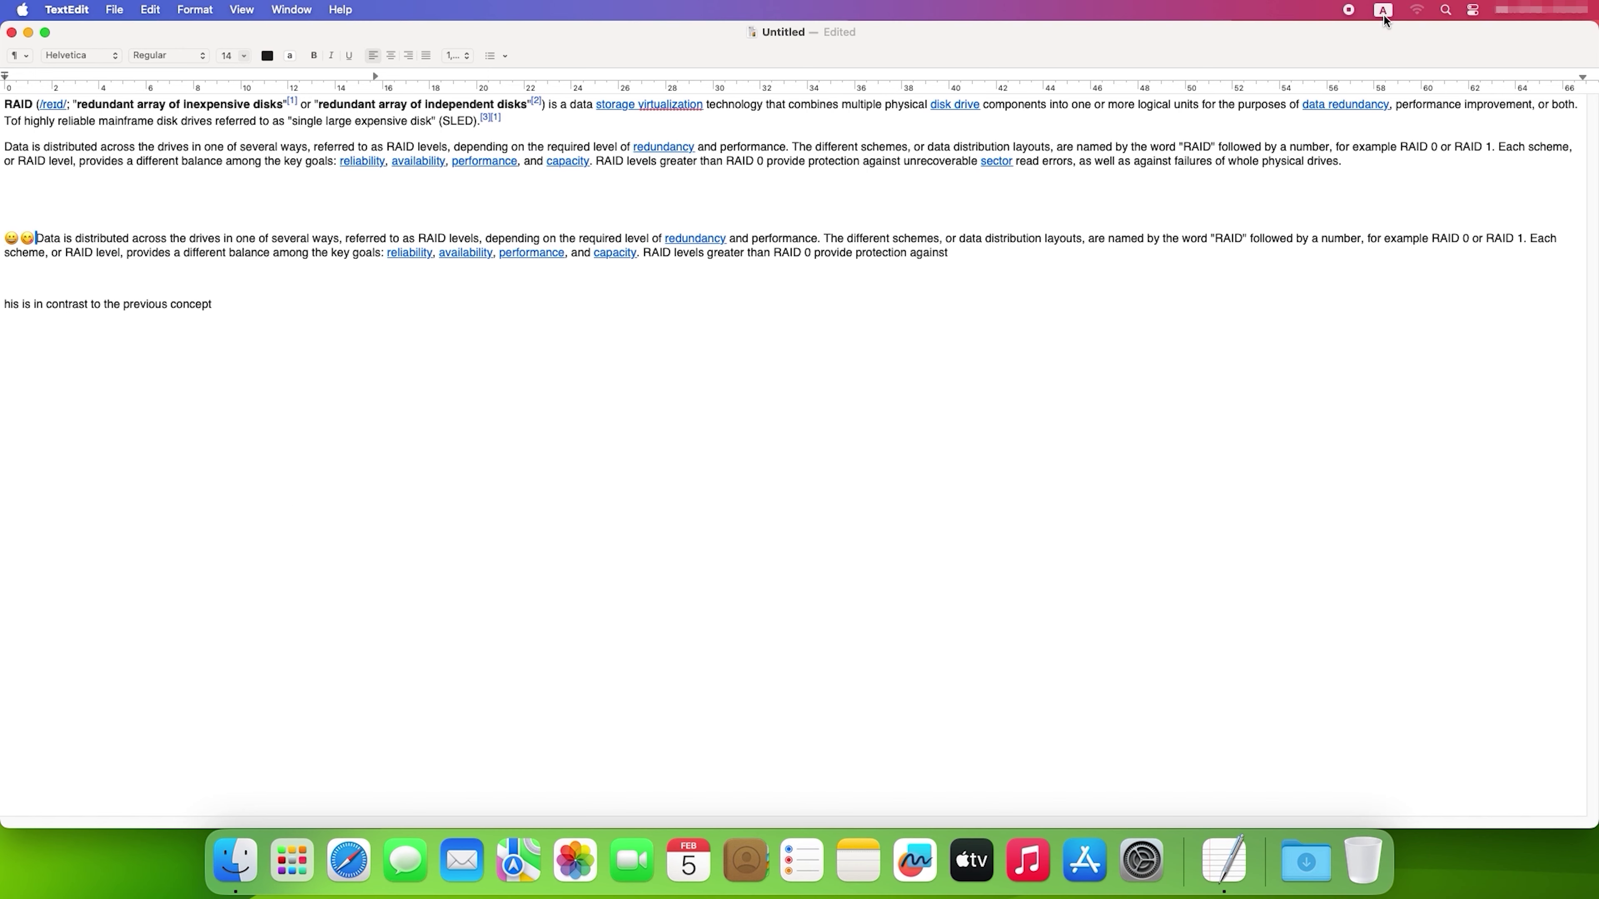
Cycle the keyboard input source between ABC and Ukrainian, ending on ABC
{"action": "key", "text": "ctrl+space"}
{"action": "key", "text": "ctrl+space"}
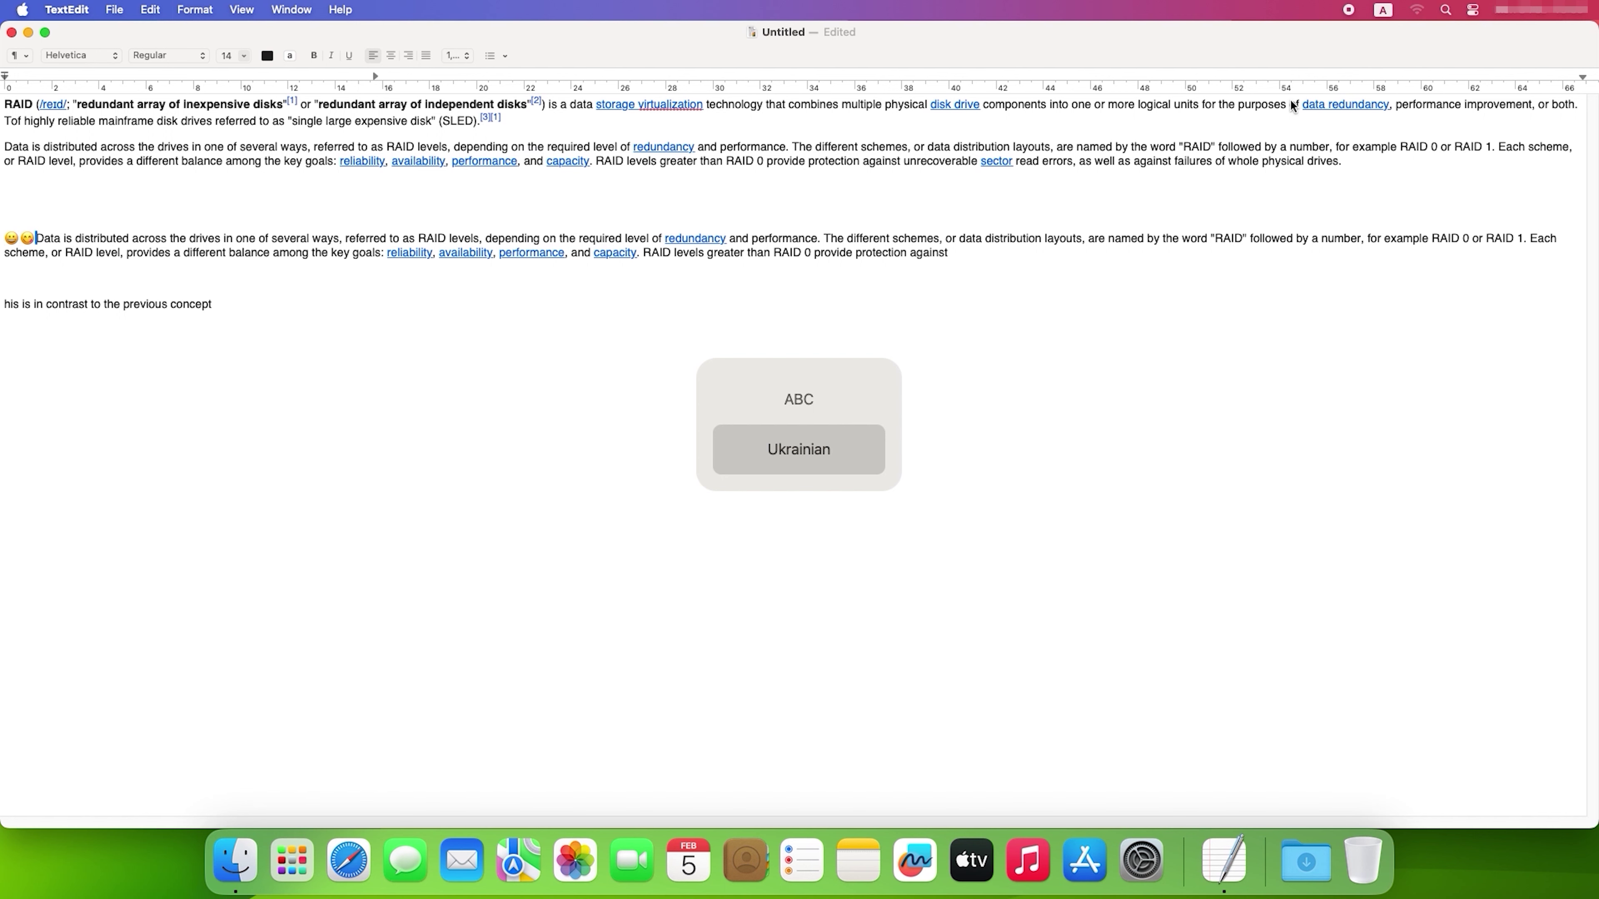
{"action": "key", "text": "ctrl+space"}
{"action": "key", "text": "ctrl+space"}
{"action": "key", "text": "ctrl+space"}
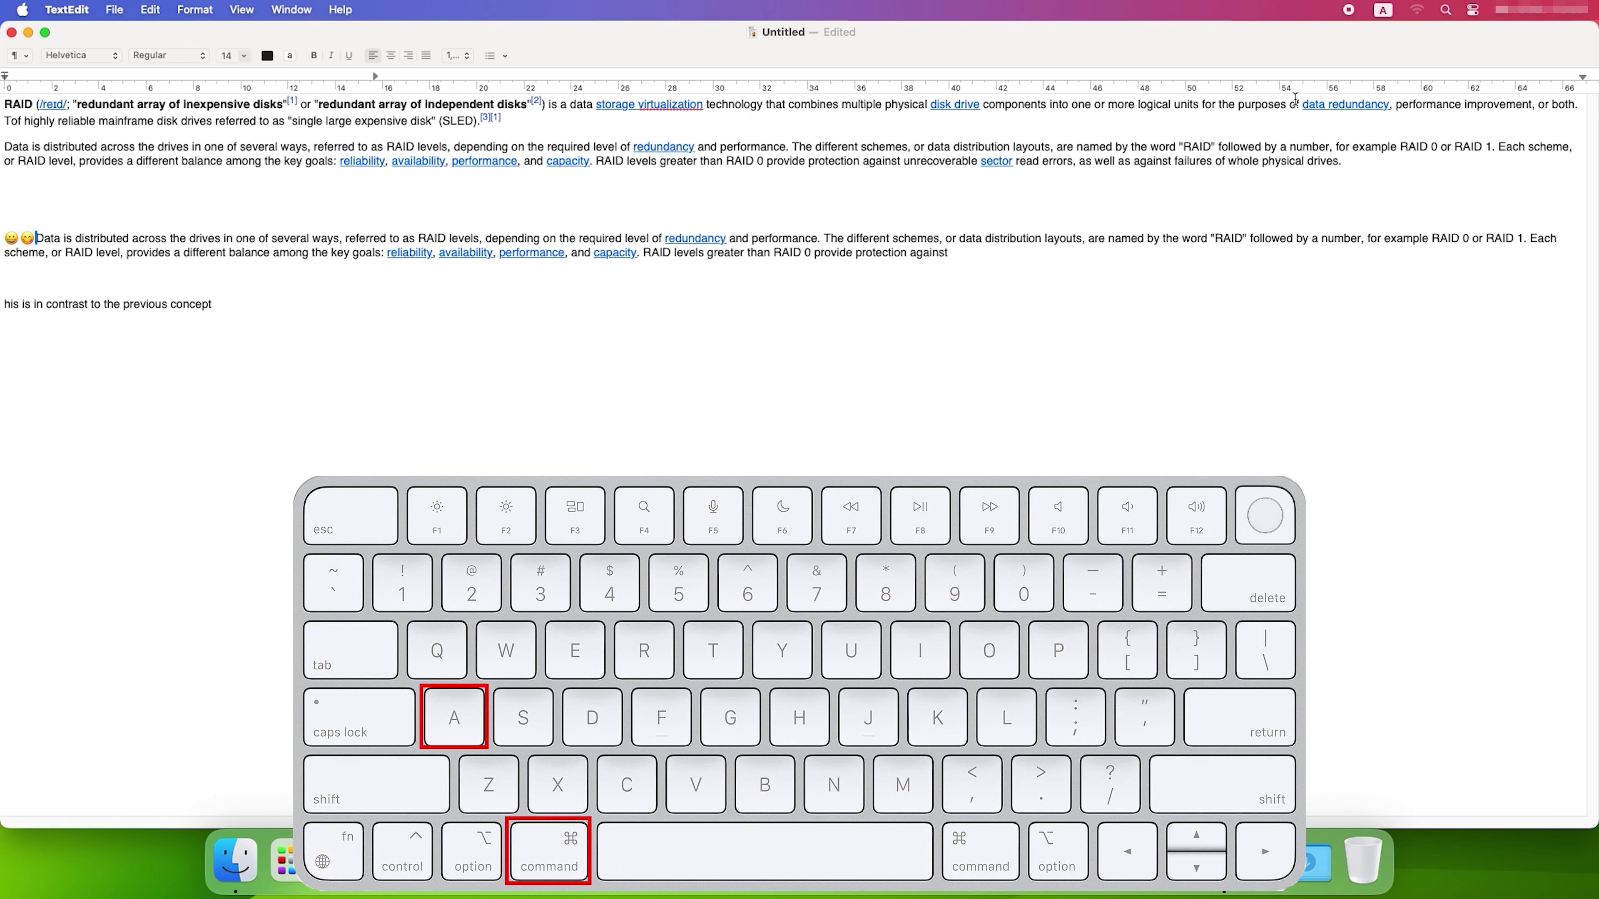
Select and copy the entire document text, cut it out, and paste it back
{"action": "key", "text": "super+a"}
{"action": "key", "text": "super+c"}
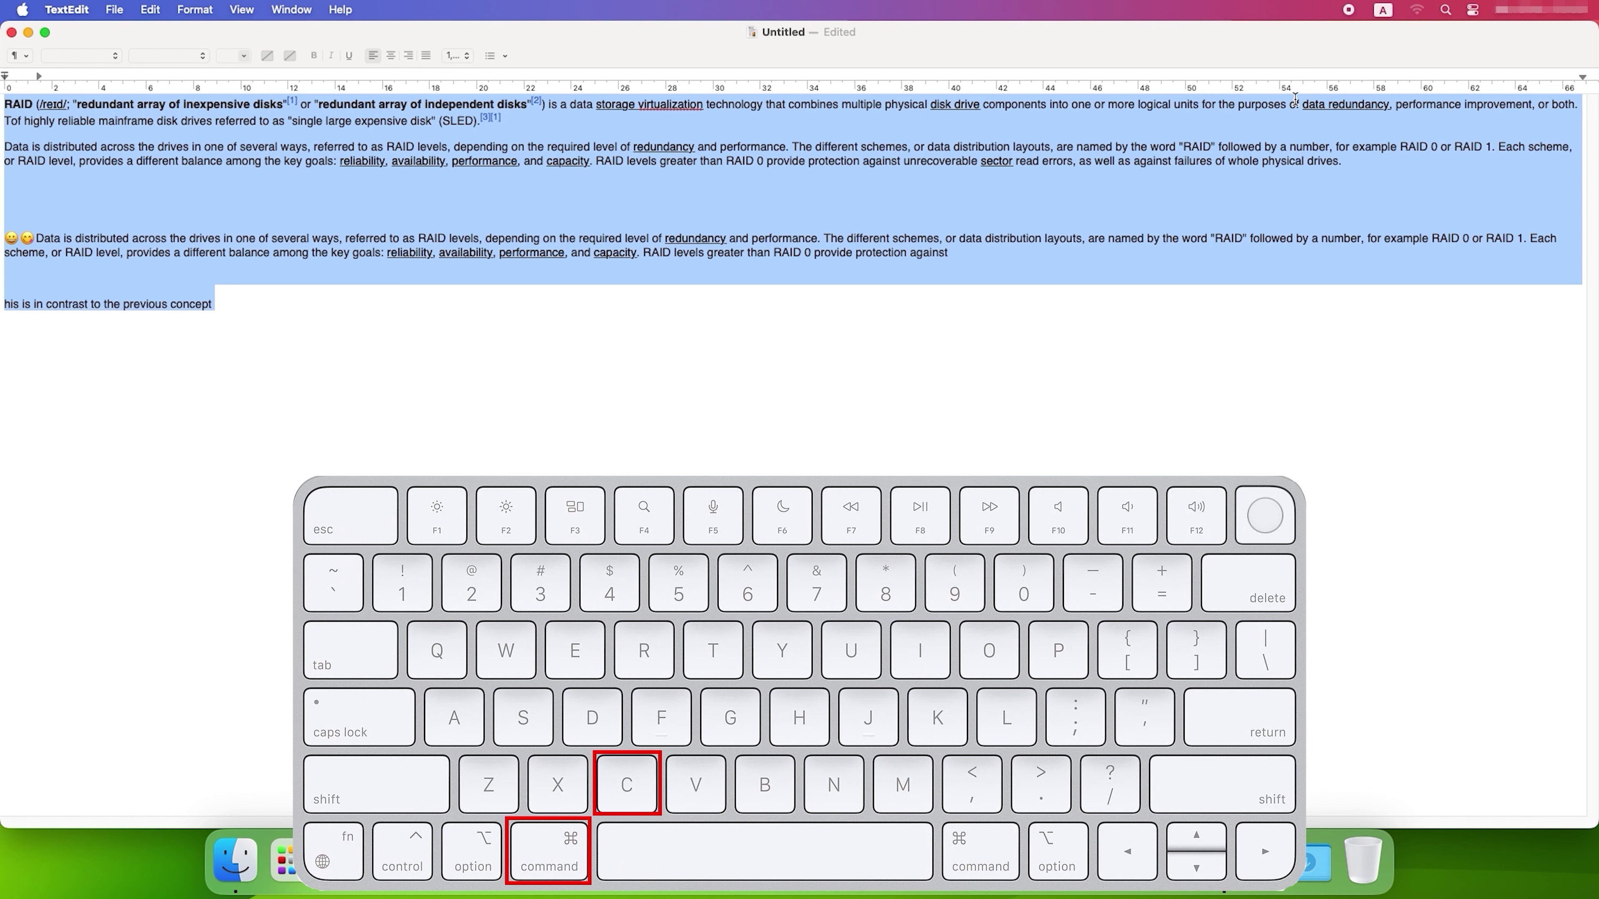
{"action": "key", "text": "super+x"}
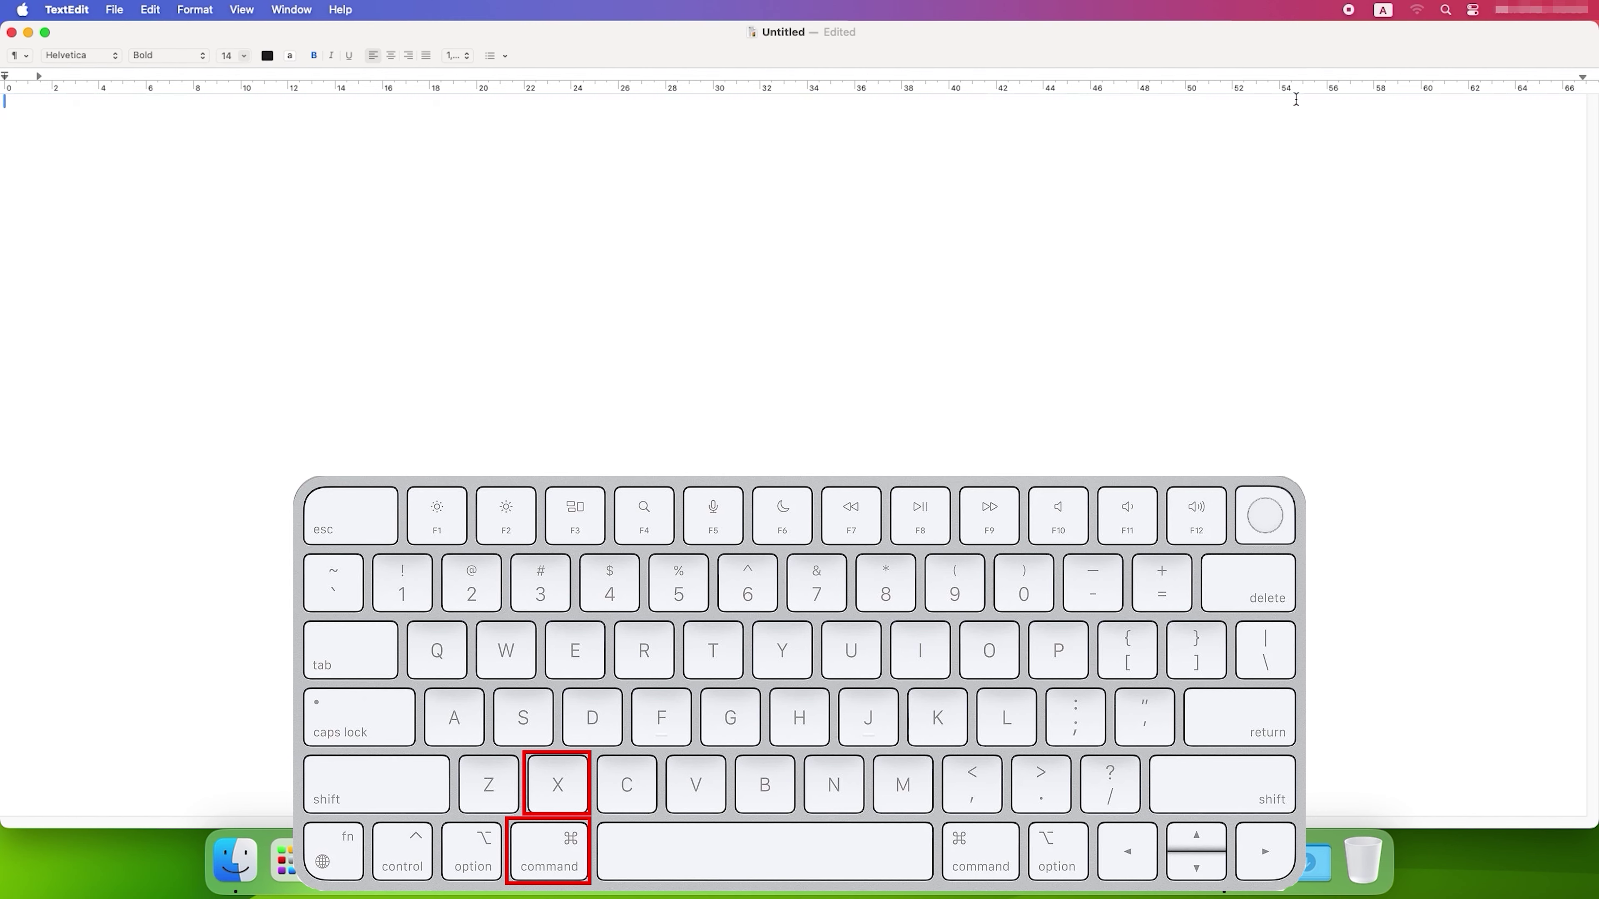
{"action": "key", "text": "super+v"}
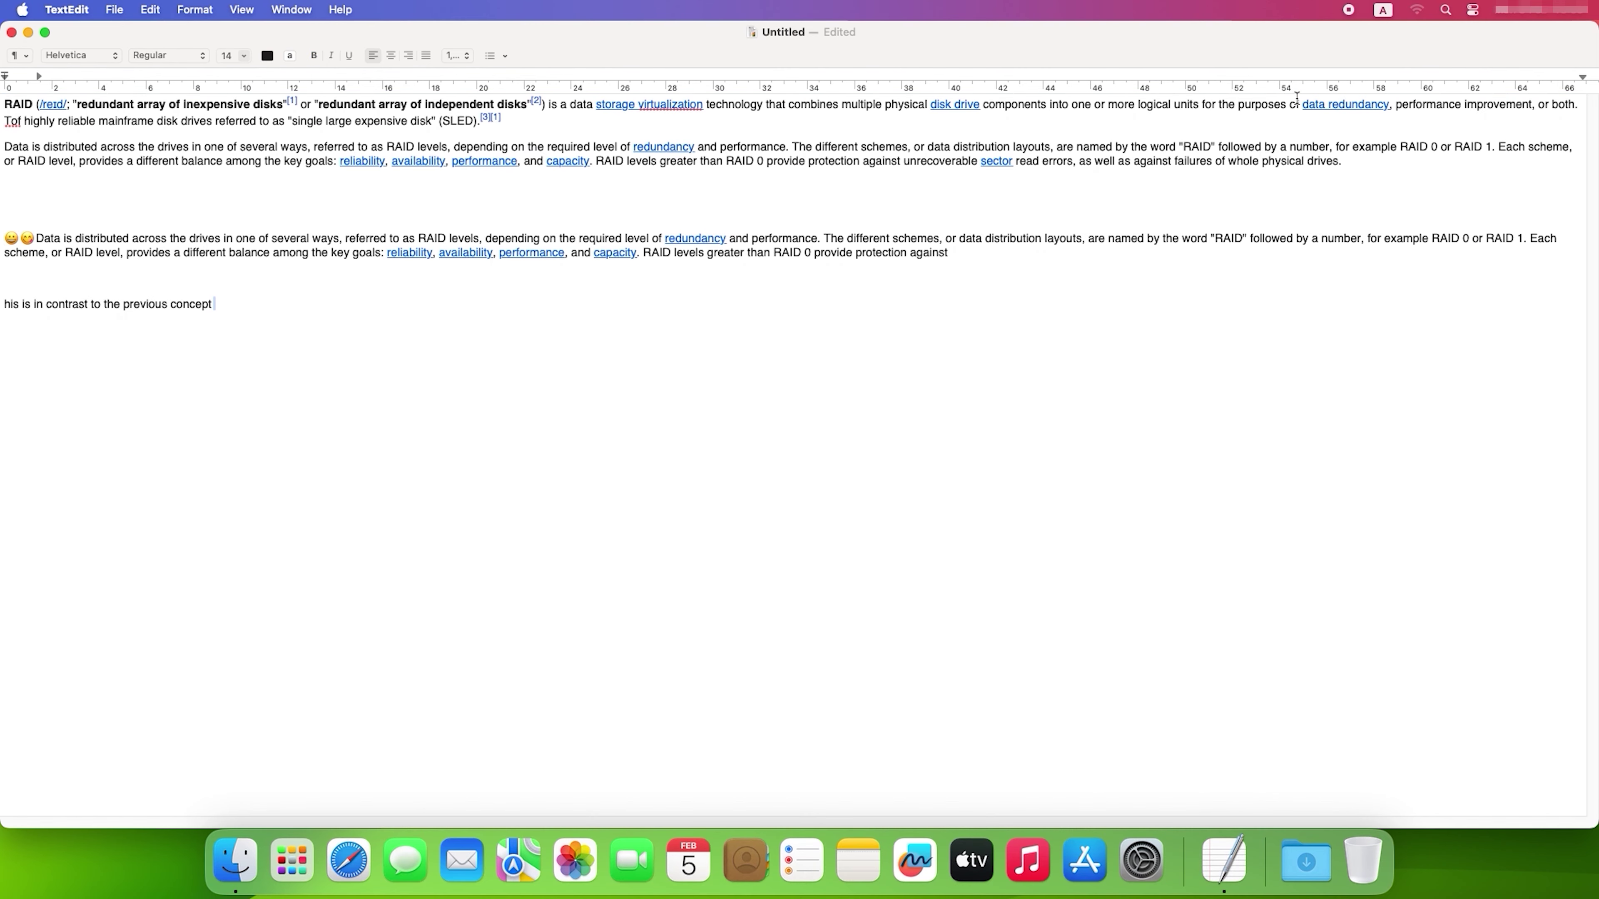
Open the text search in the document and save the document
{"action": "key", "text": "super+f"}
{"action": "left_click", "coordinate": [112, 9]}
{"action": "key", "text": "super+s"}
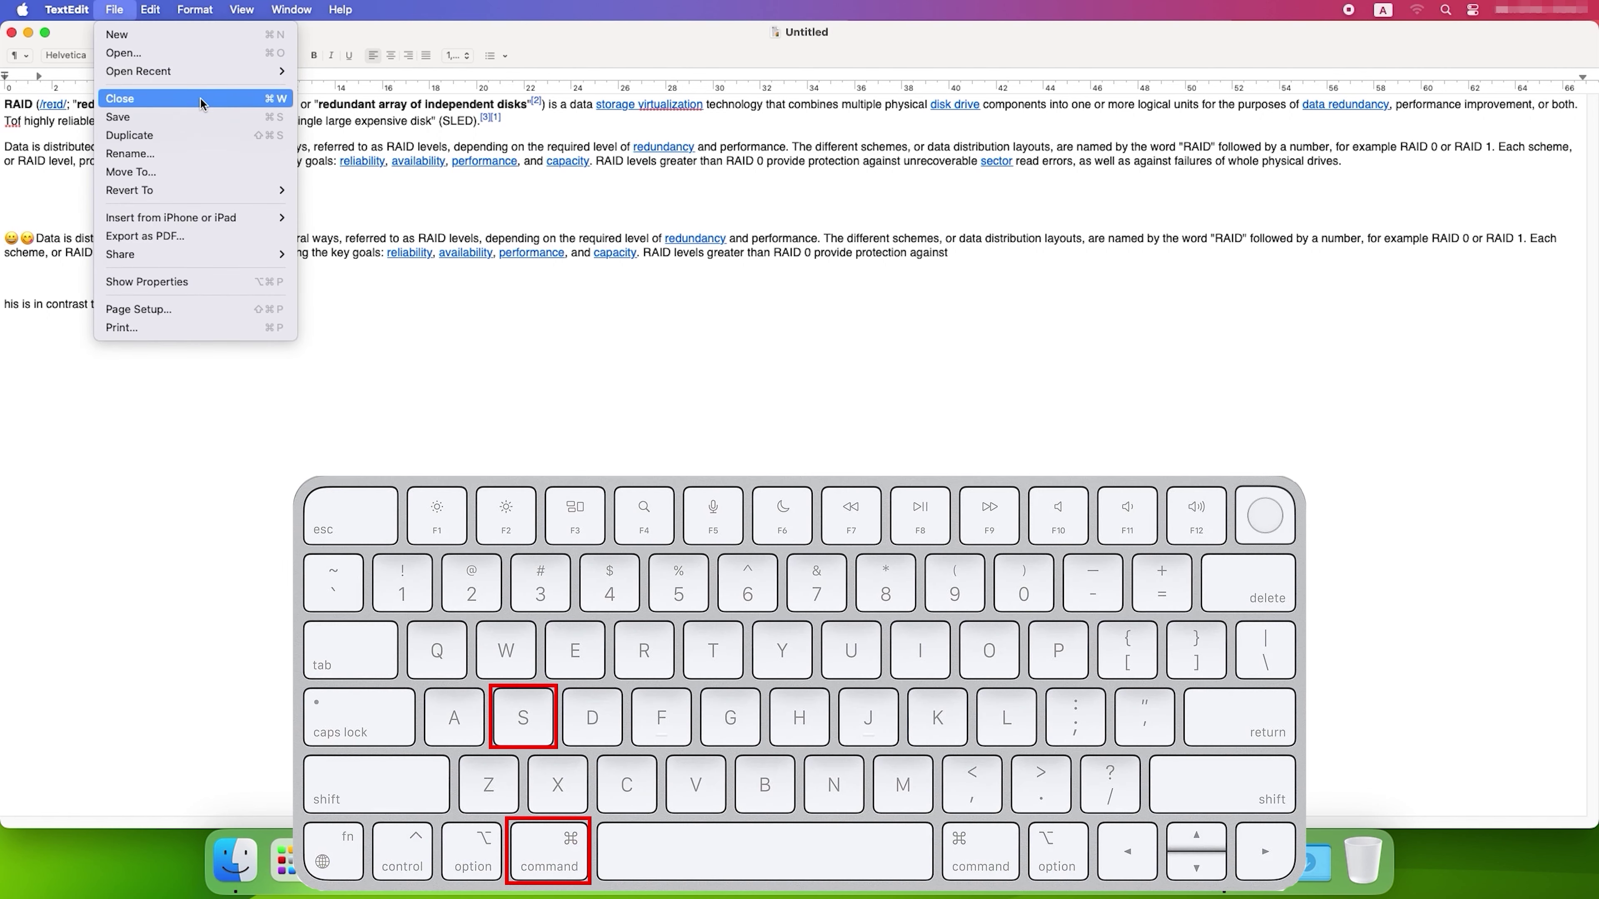
{"action": "left_click", "coordinate": [450, 343]}
Delete the last line, "his is in contrast to the previous concept", and undo and redo that deletion
{"action": "left_click_drag", "start_coordinate": [214, 305], "coordinate": [4, 305]}
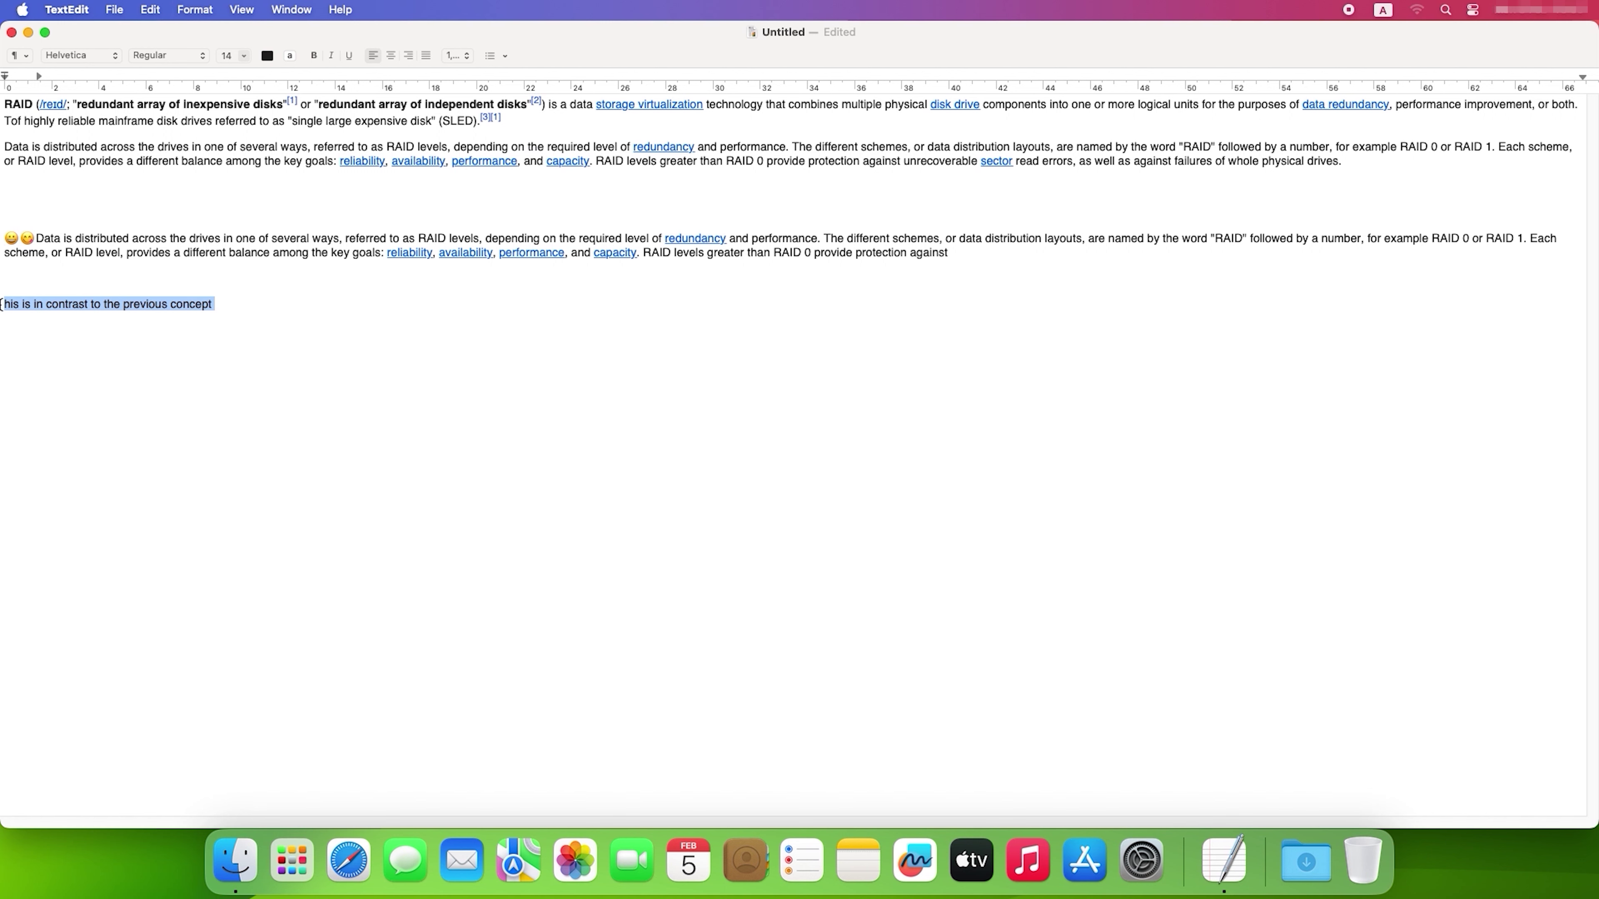
{"action": "key", "text": "BackSpace"}
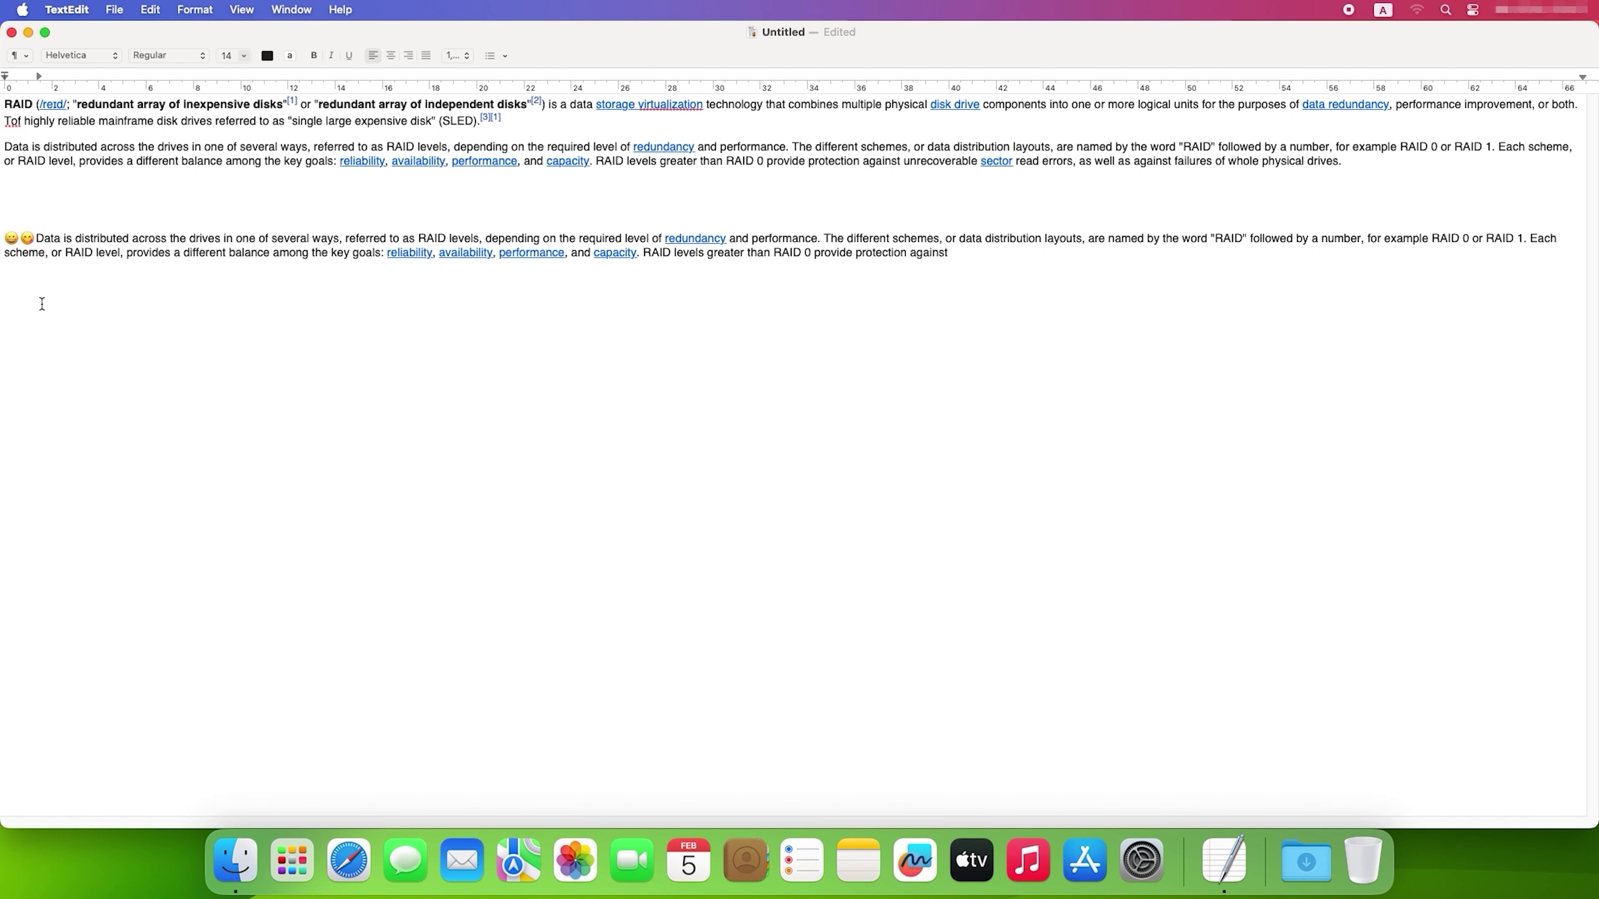
{"action": "key", "text": "super+z"}
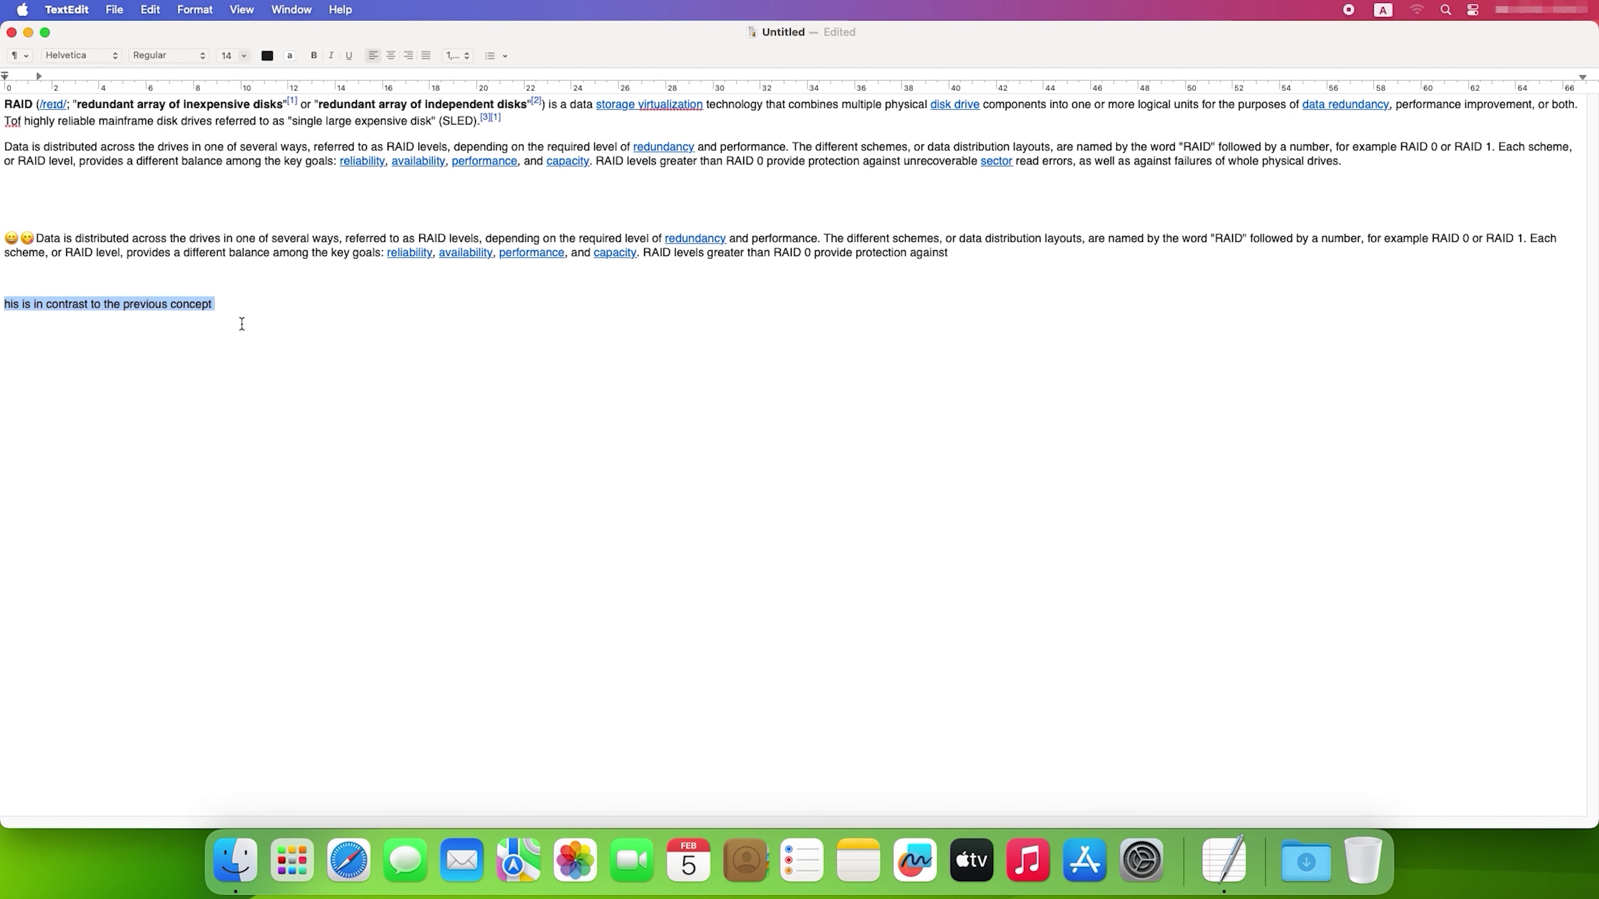
{"action": "left_click", "coordinate": [294, 322]}
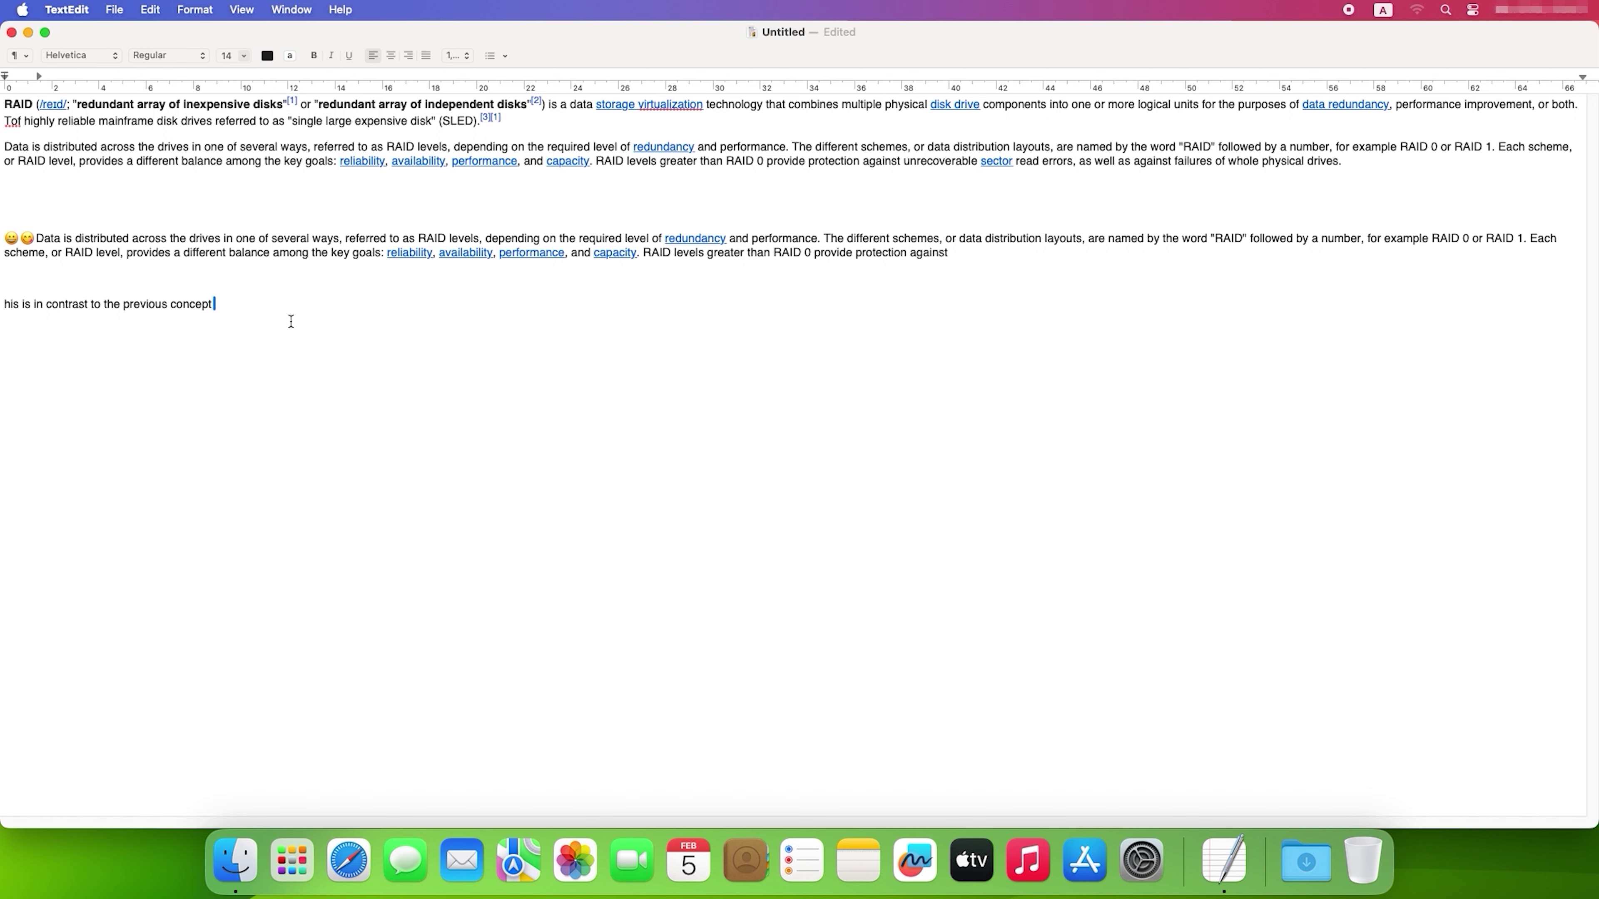
{"action": "key", "text": "super+shift+z"}
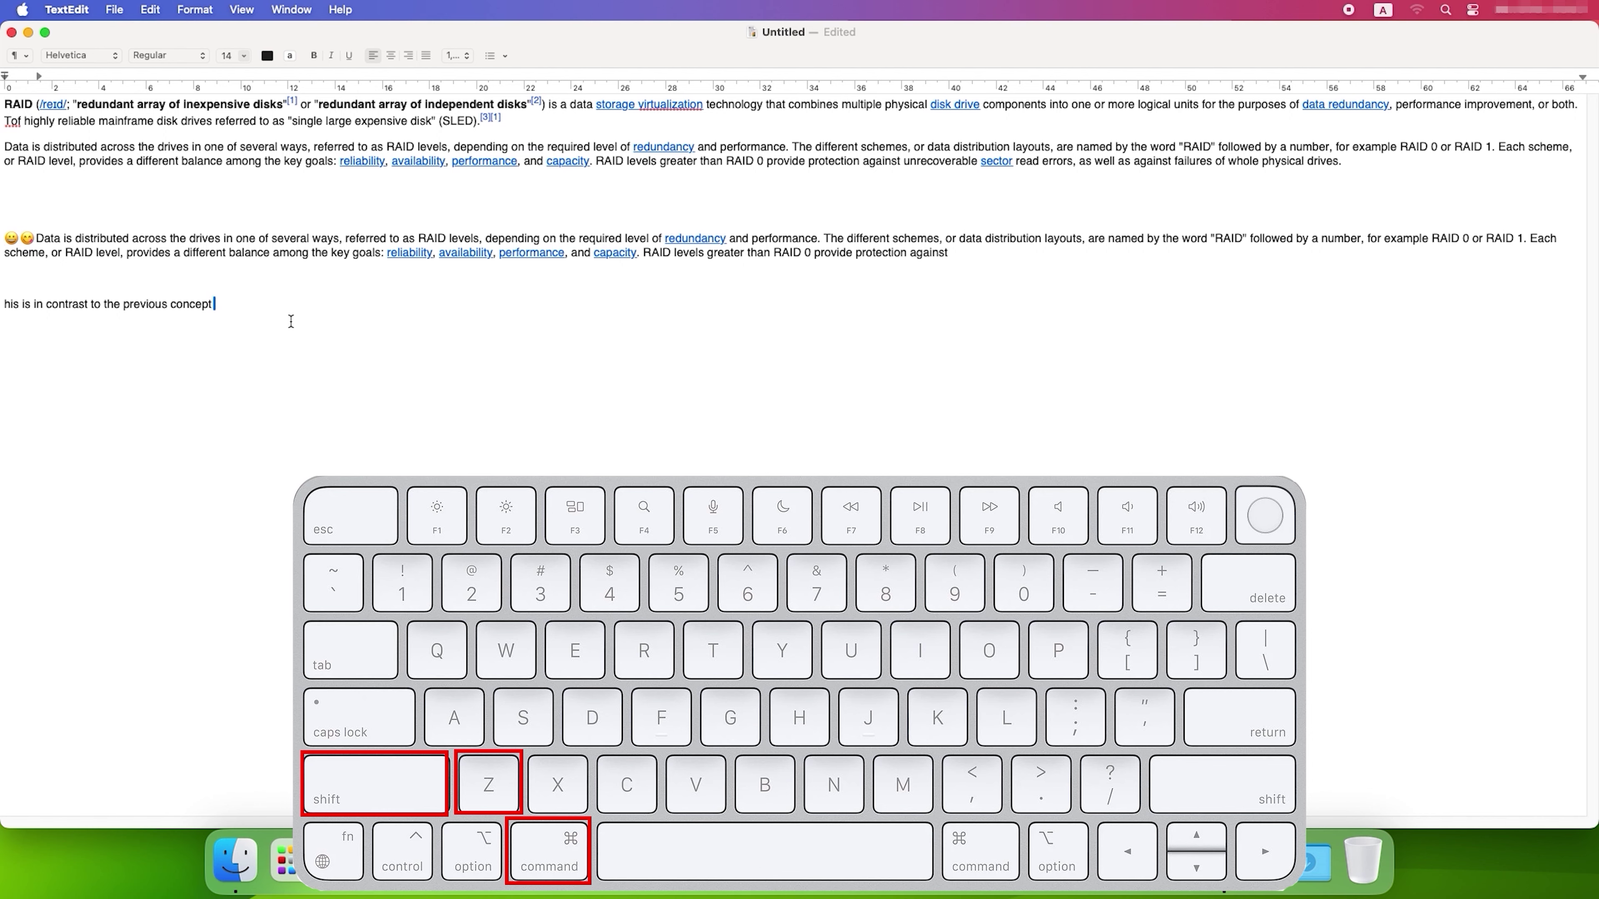
Redo the deletion of the document's last line
{"action": "key", "text": "super+z"}
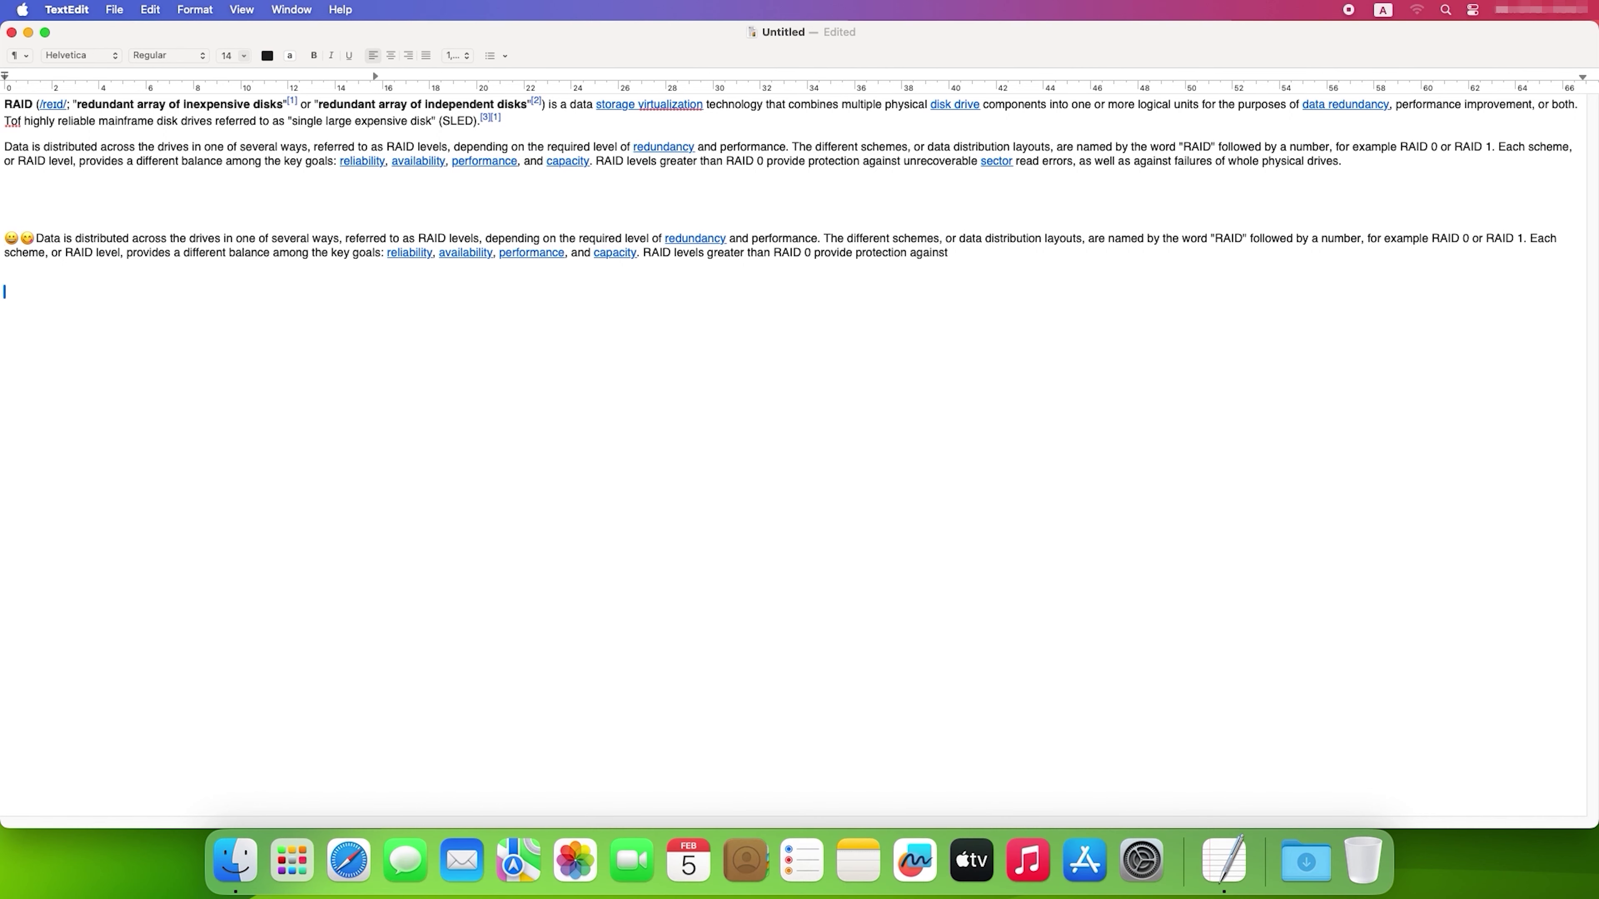
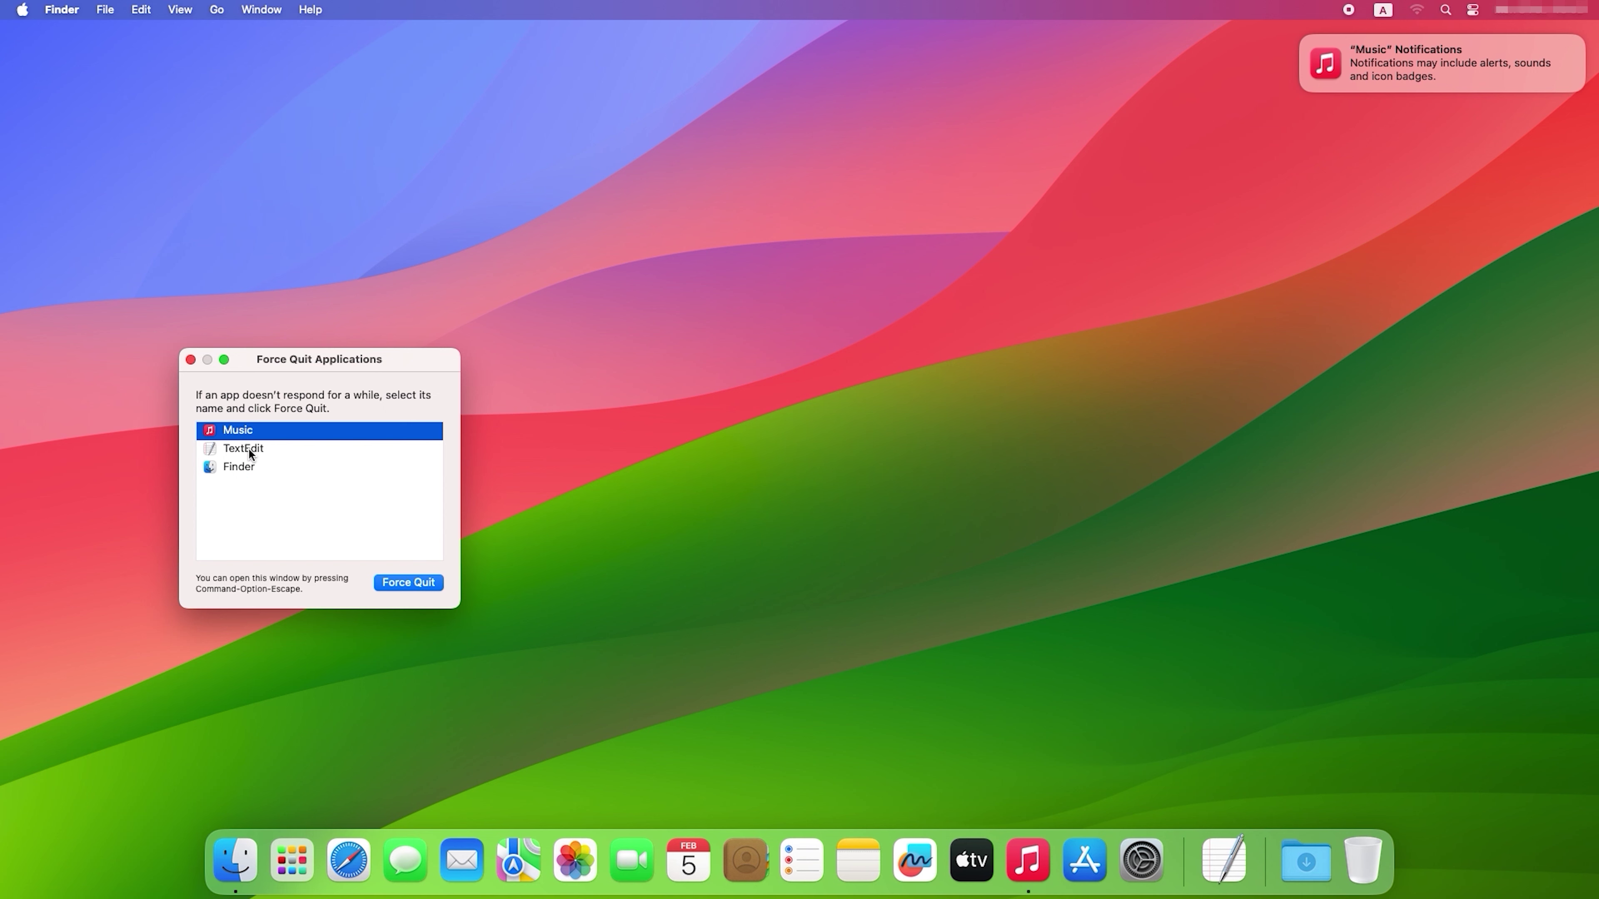
Force quit the Music app and confirm the forced quit
{"action": "left_click", "coordinate": [249, 450]}
{"action": "left_click", "coordinate": [248, 437]}
{"action": "left_click", "coordinate": [397, 582]}
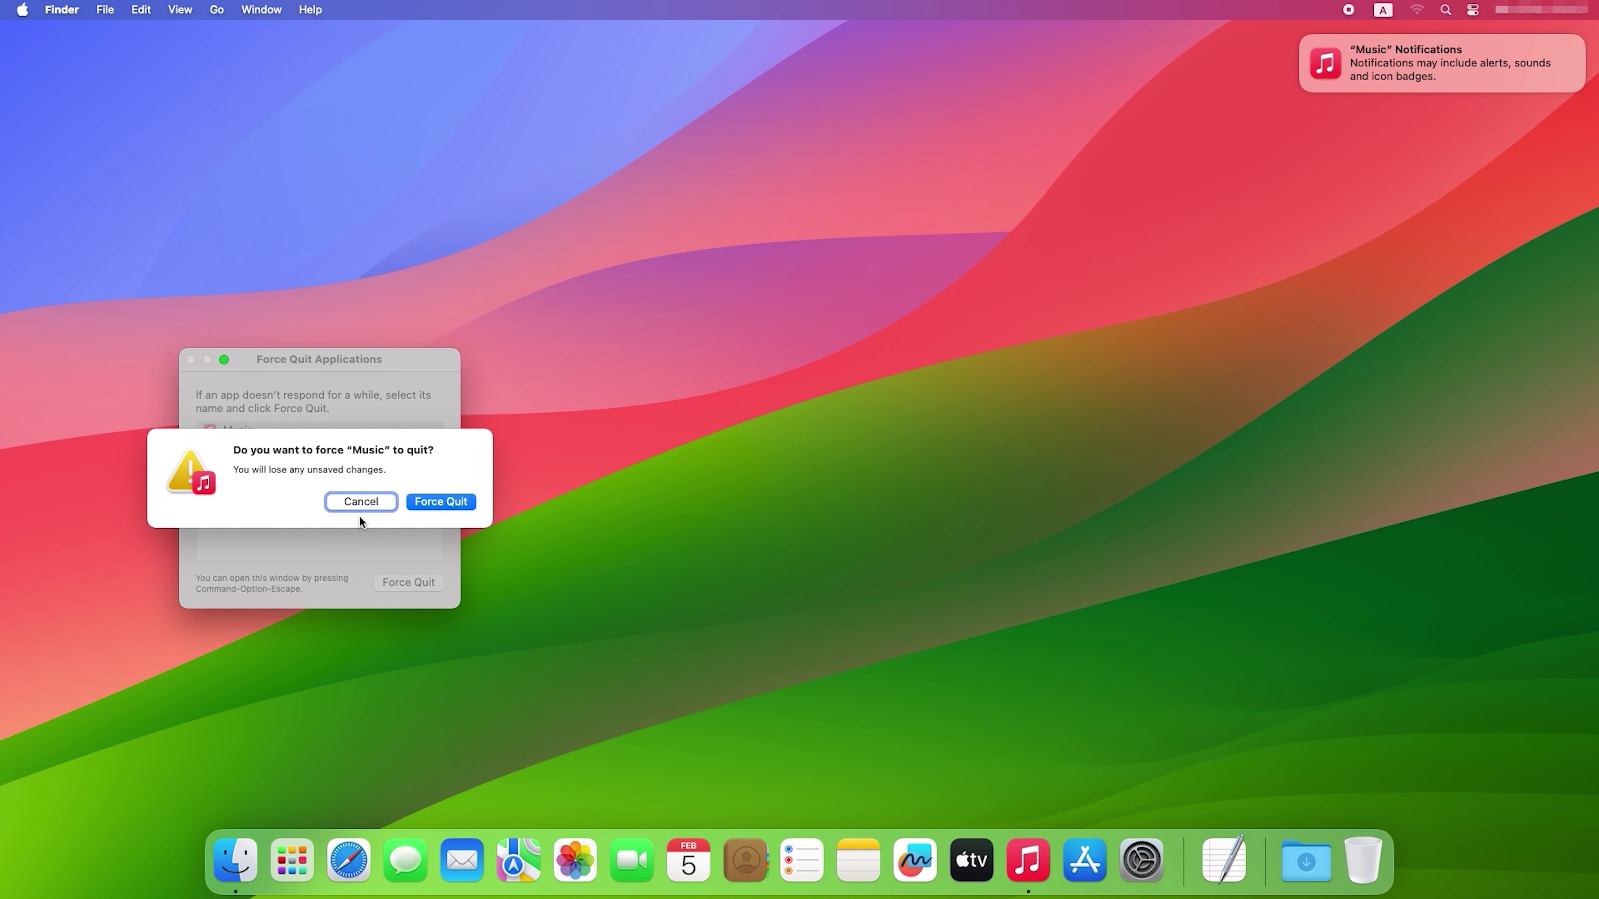
{"action": "left_click", "coordinate": [445, 502]}
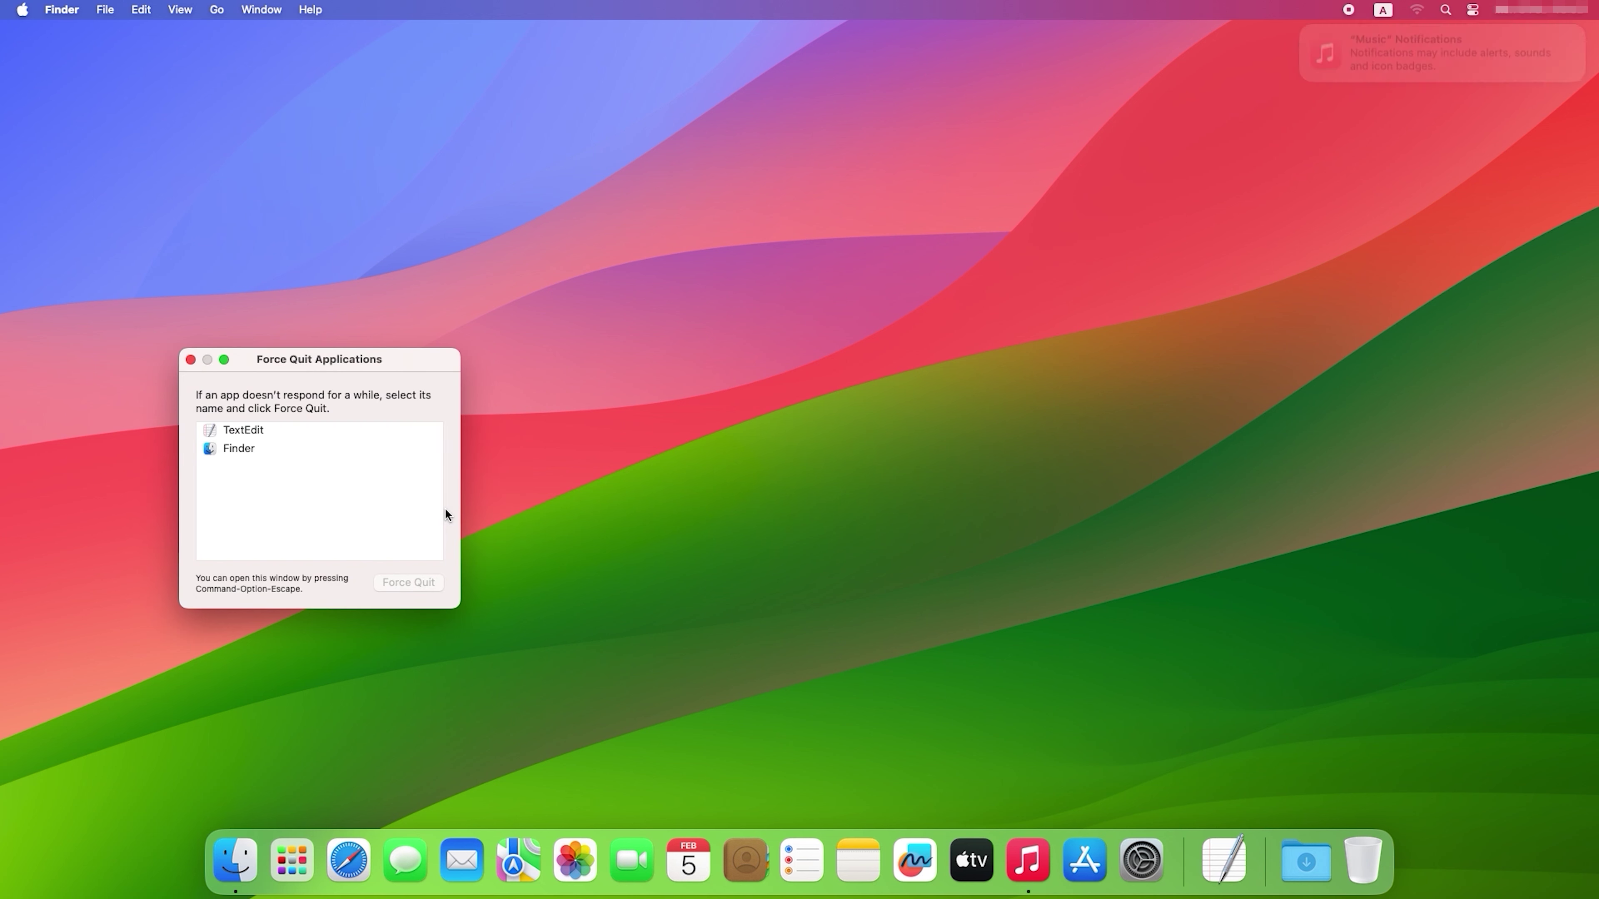
Force Finder to relaunch and close the Force Quit Applications window
{"action": "left_click", "coordinate": [243, 453]}
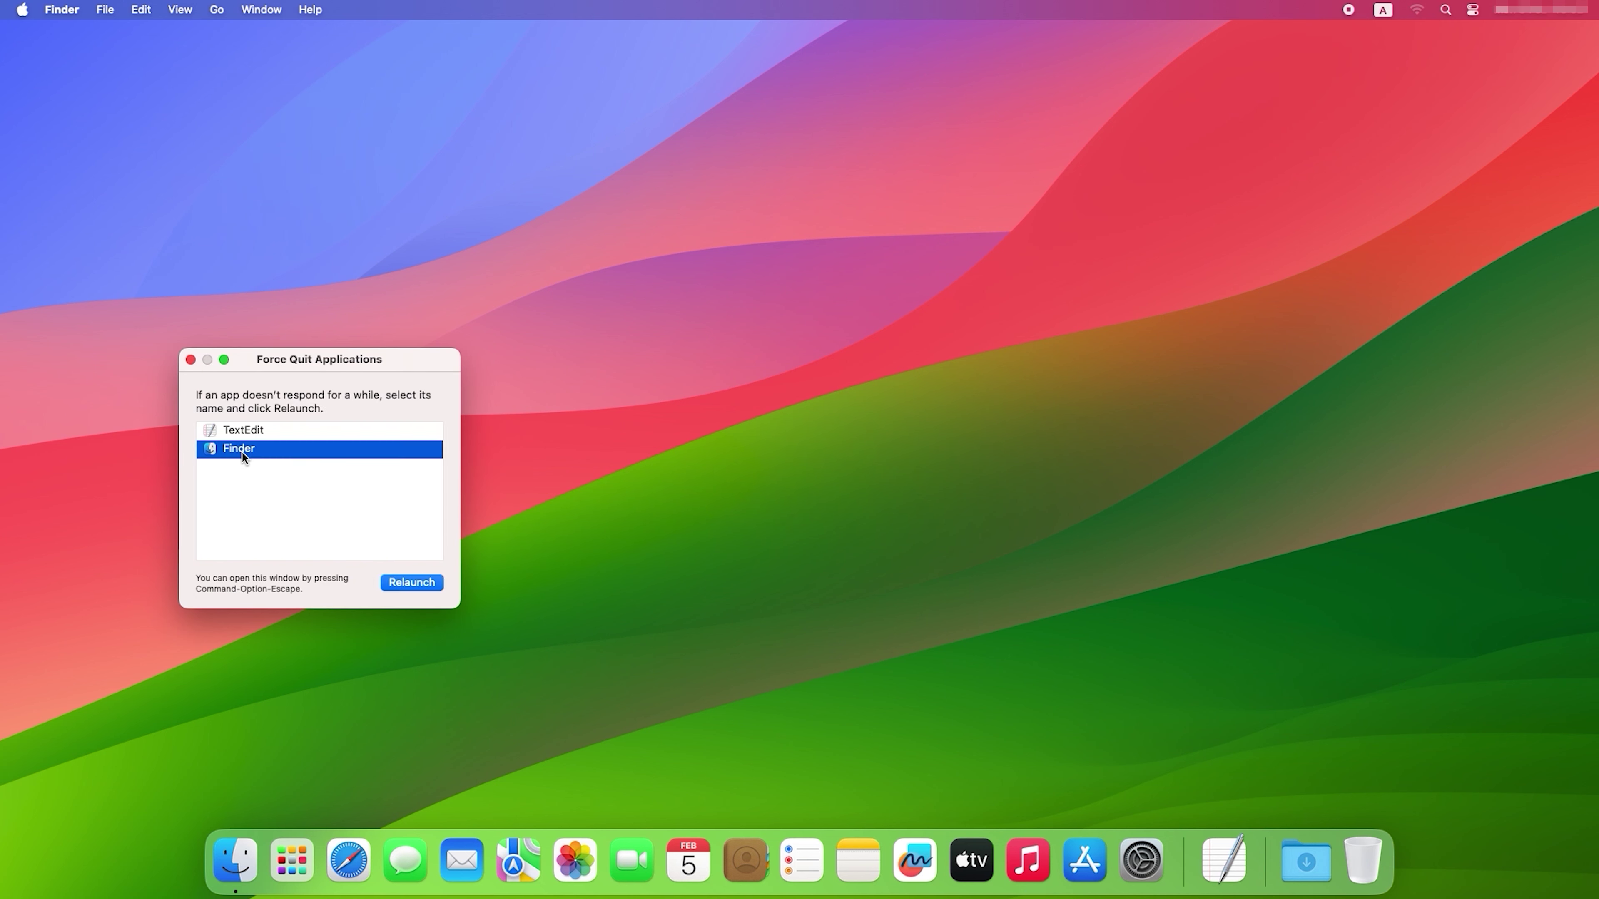
{"action": "left_click", "coordinate": [418, 587]}
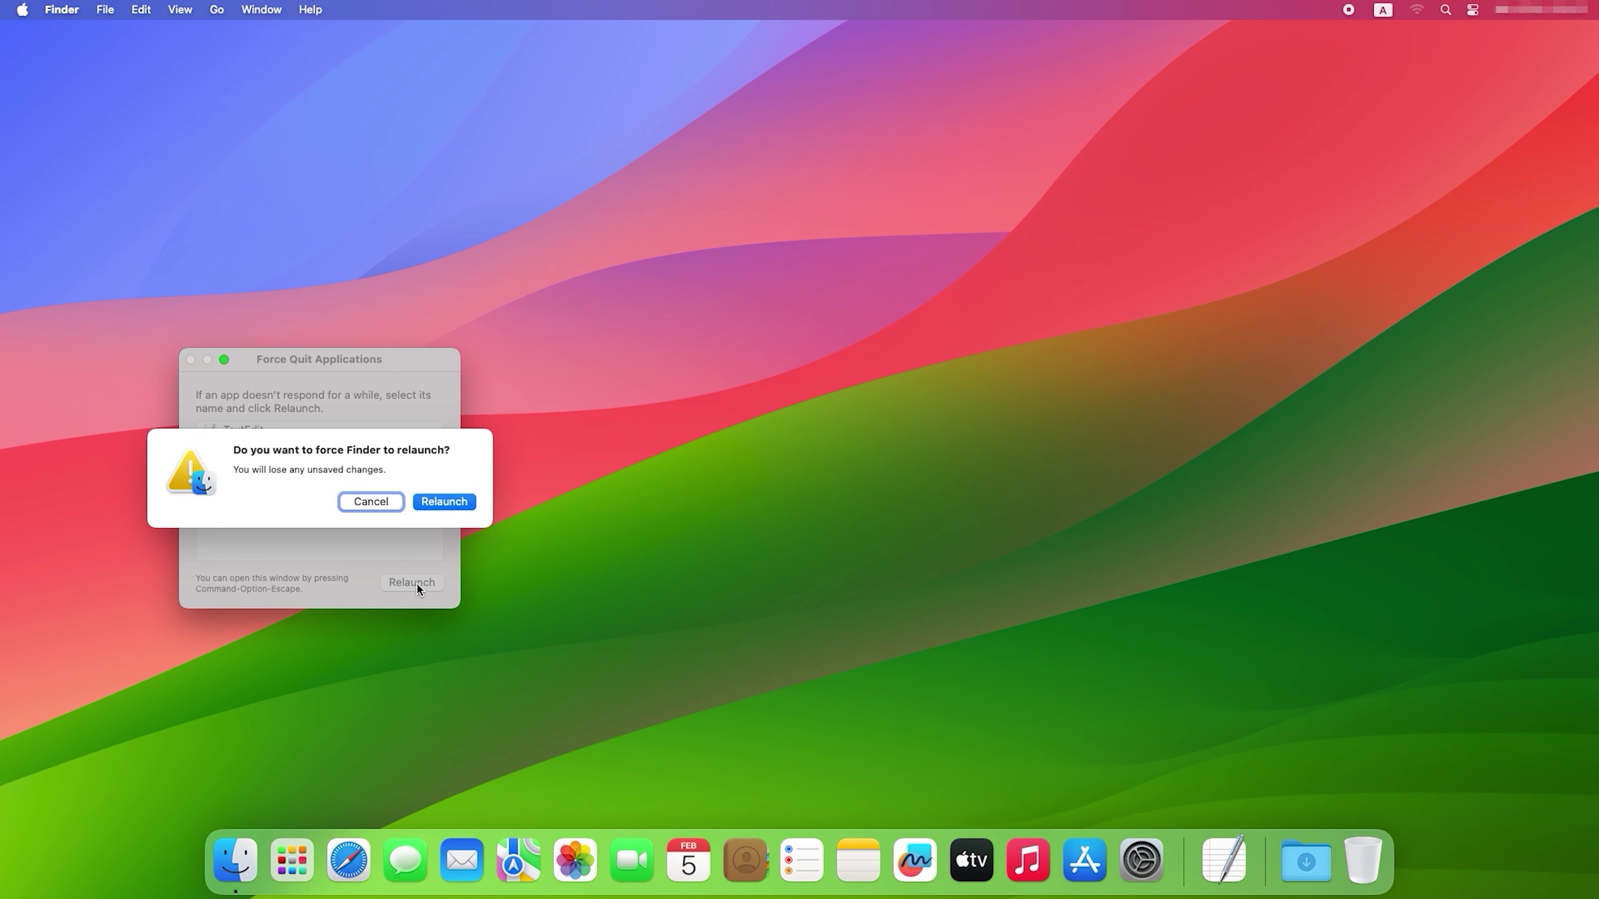
{"action": "left_click", "coordinate": [435, 506]}
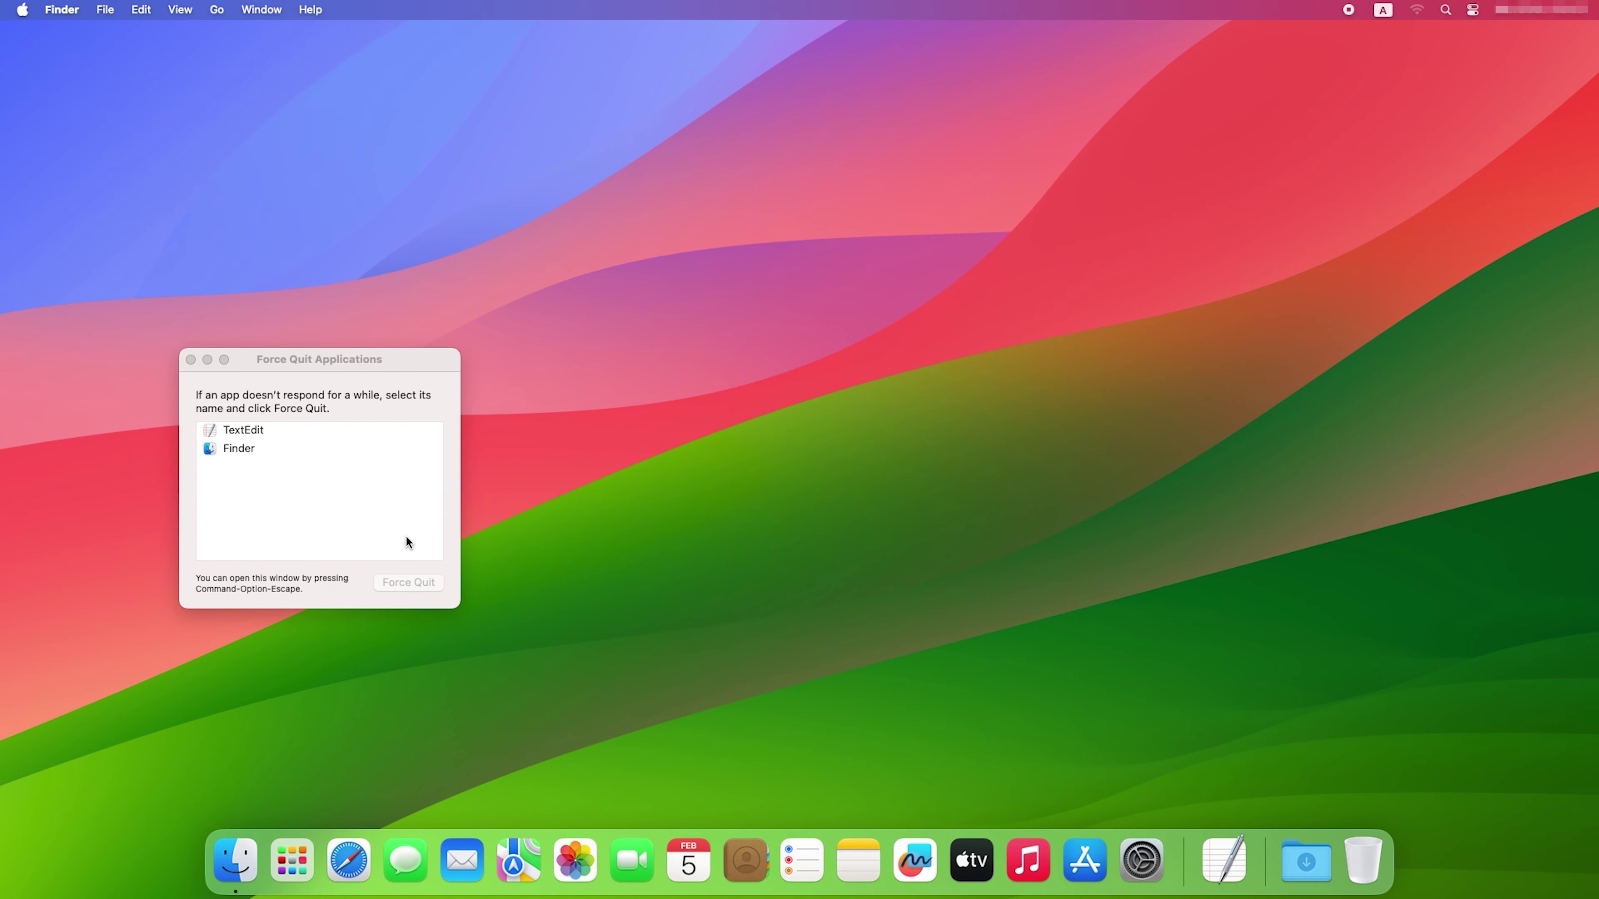
{"action": "key", "text": "super+w"}
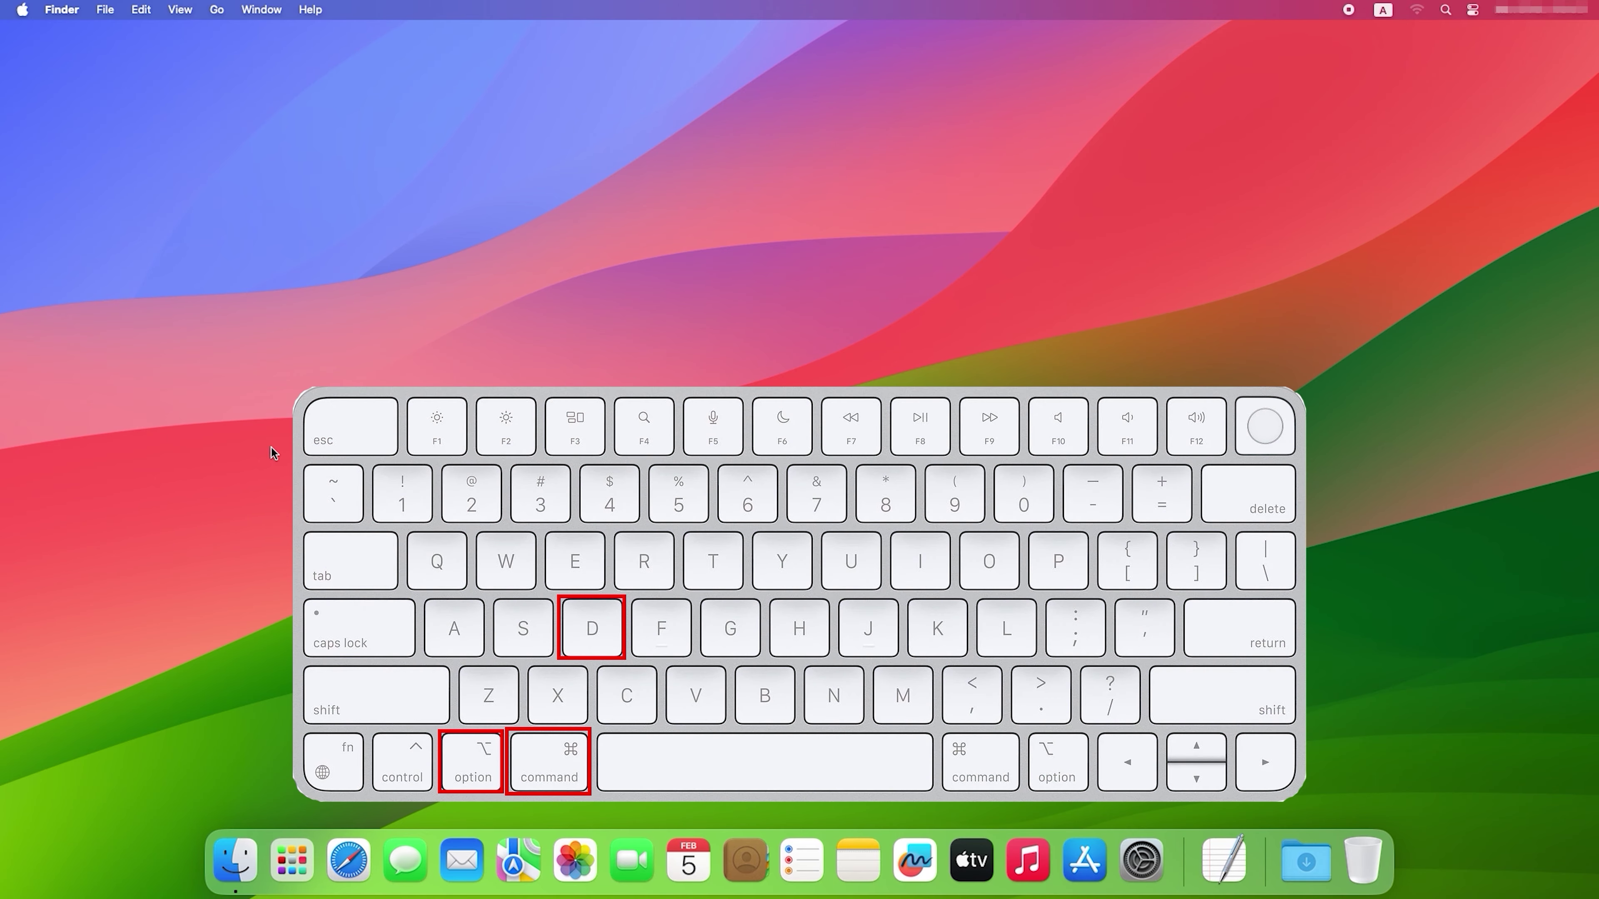
Turn Dock hiding on and off again, and lock the screen
{"action": "key", "text": "alt+super+d"}
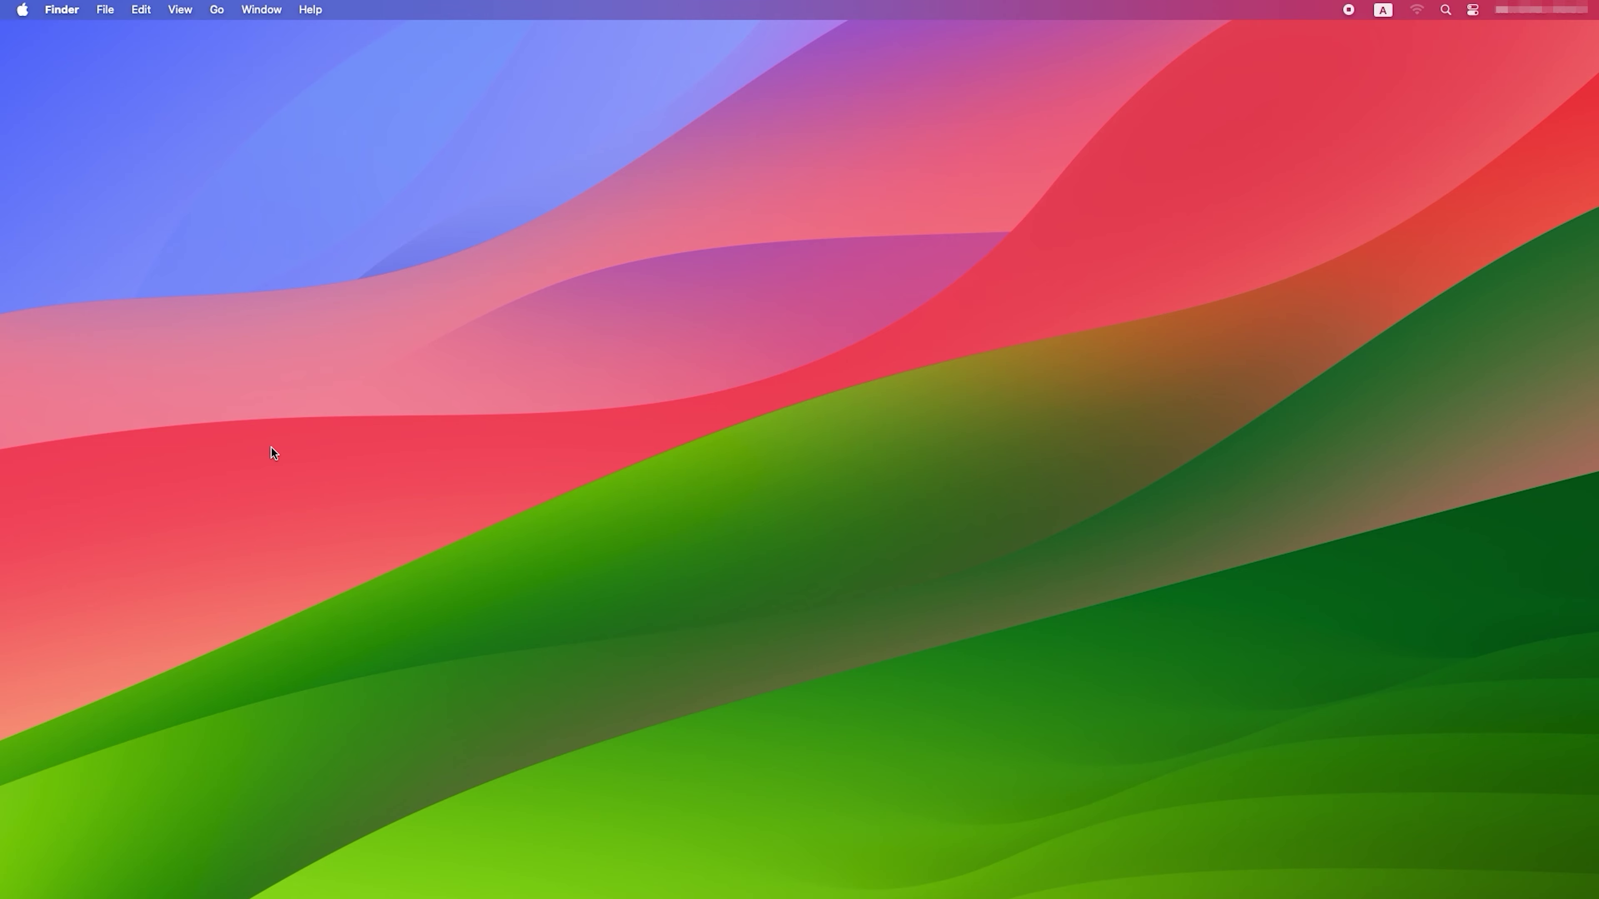
{"action": "key", "text": "alt+super+d"}
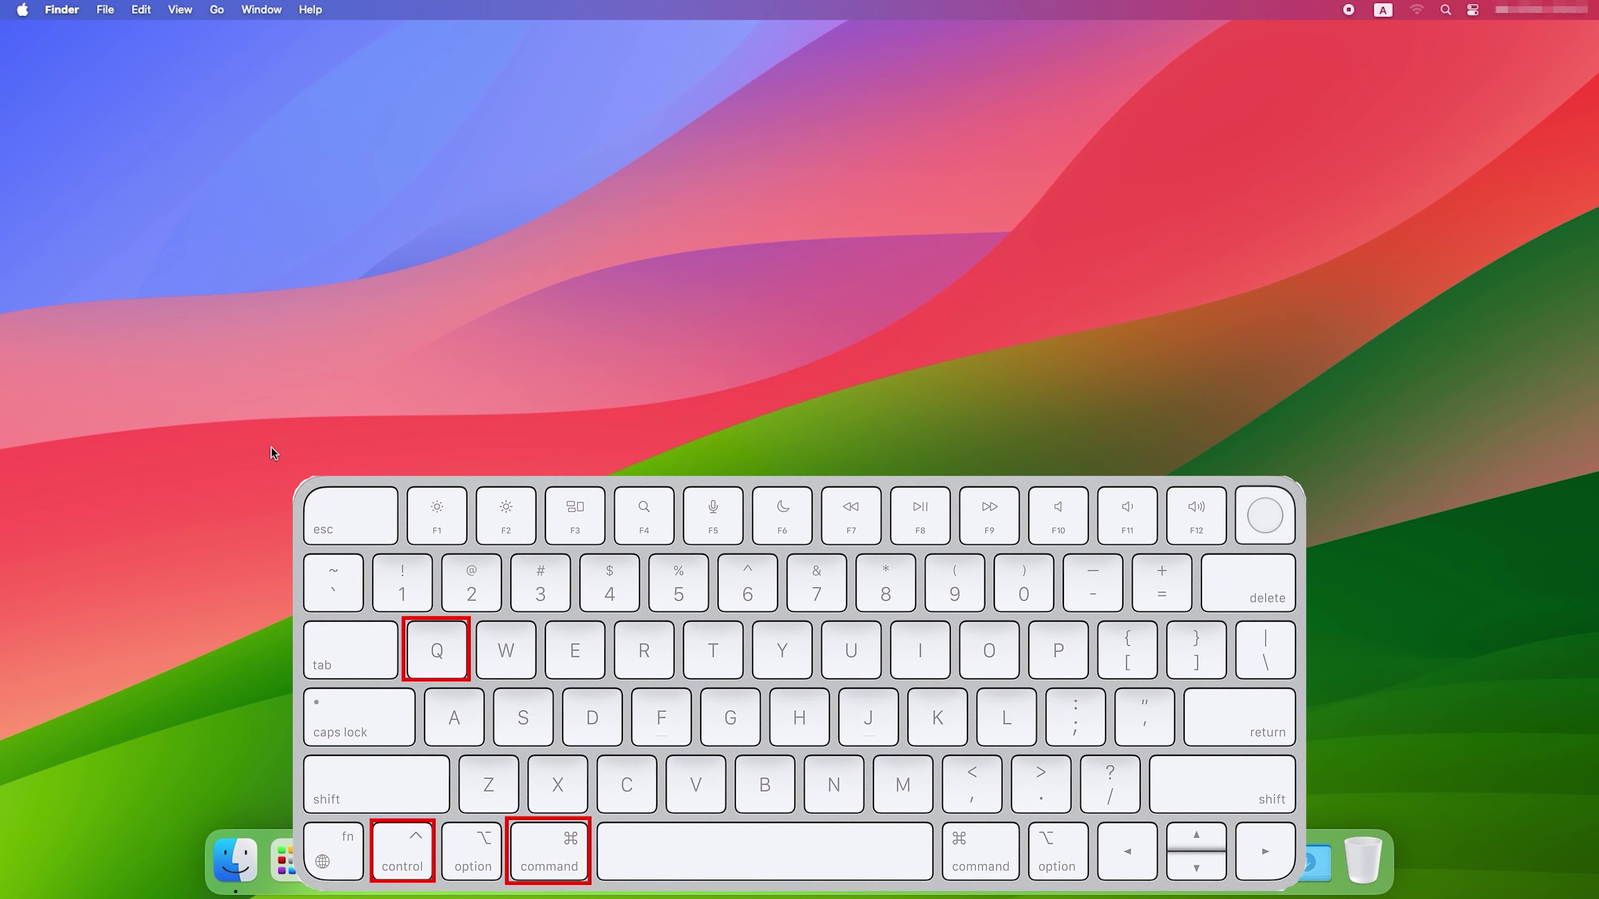
{"action": "key", "text": "ctrl+super+q"}
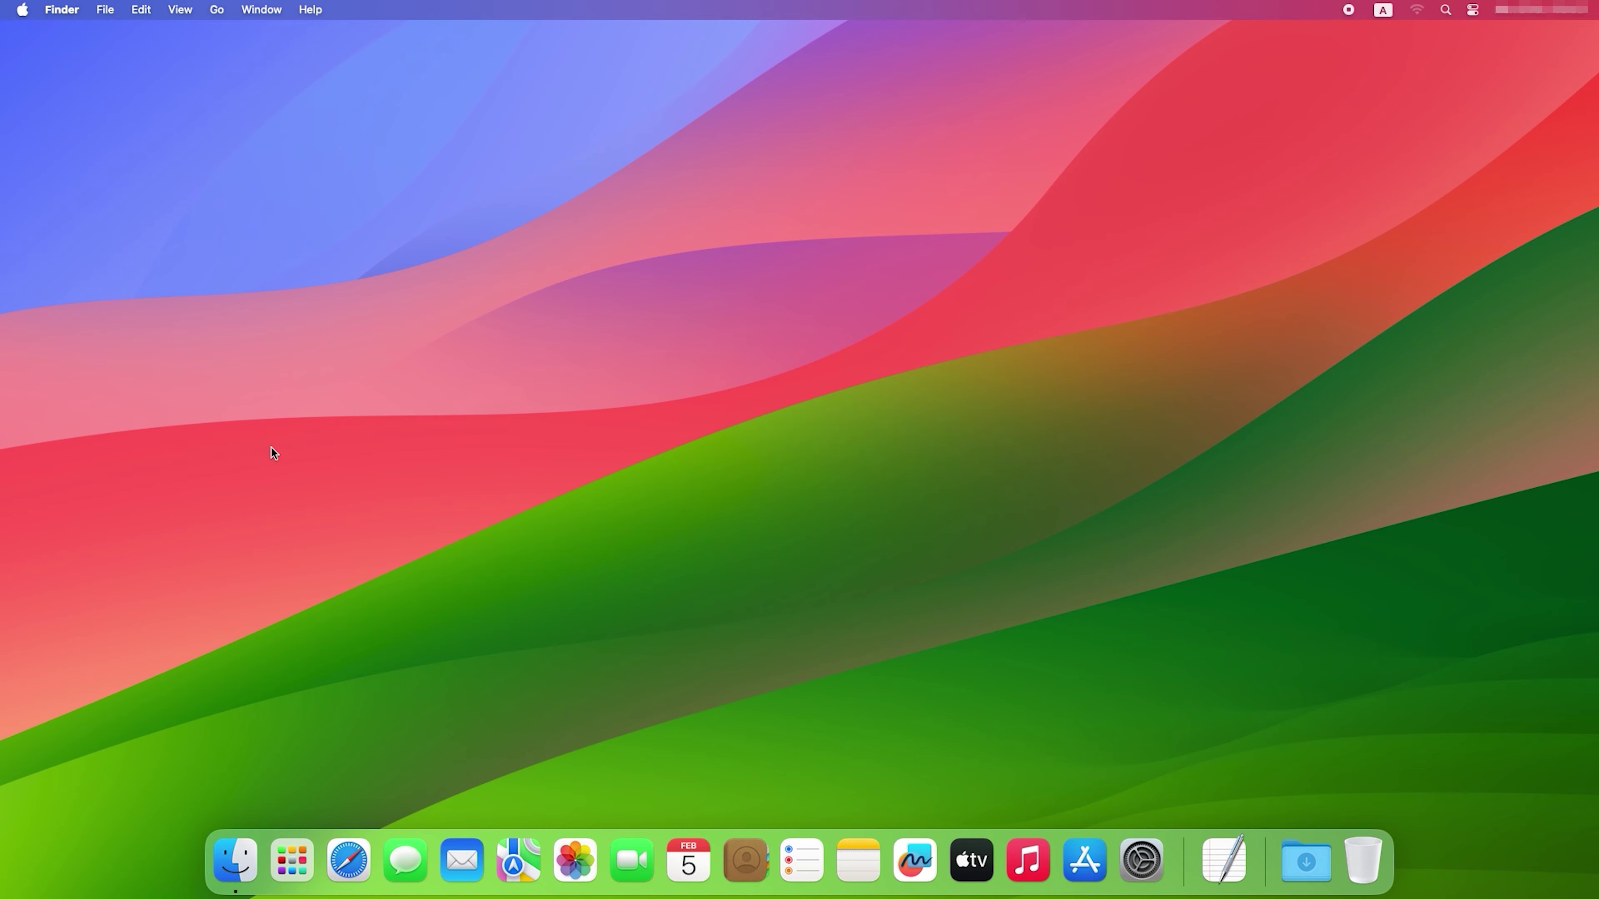
Open two new Finder windows and show the Documents folder in the front one
{"action": "key", "text": "super+n"}
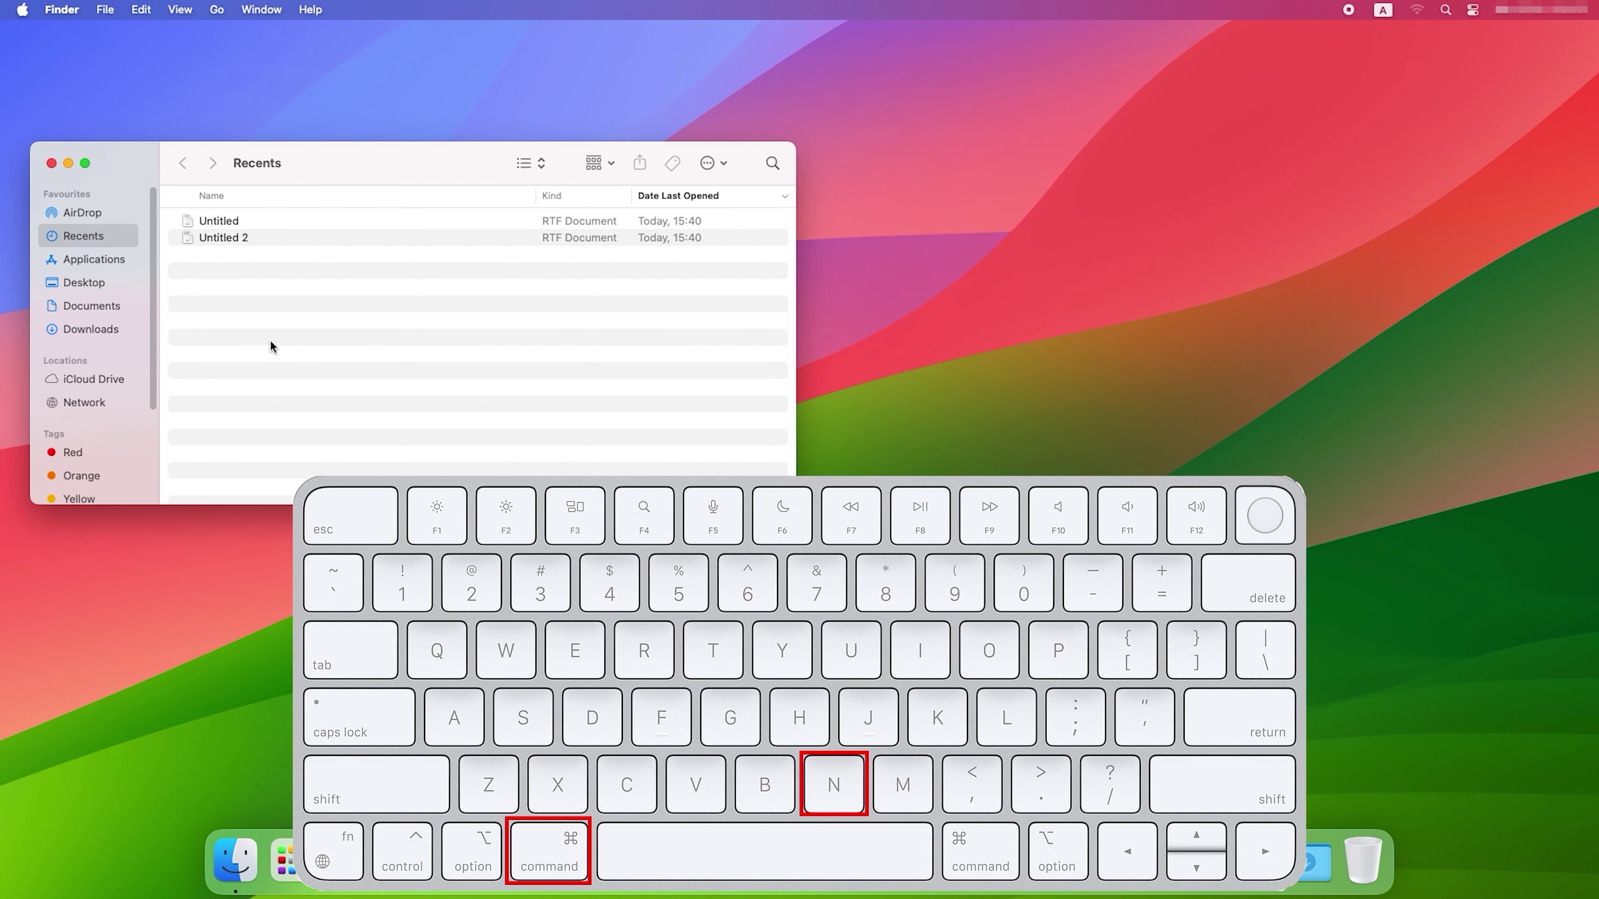
{"action": "key", "text": "super+n"}
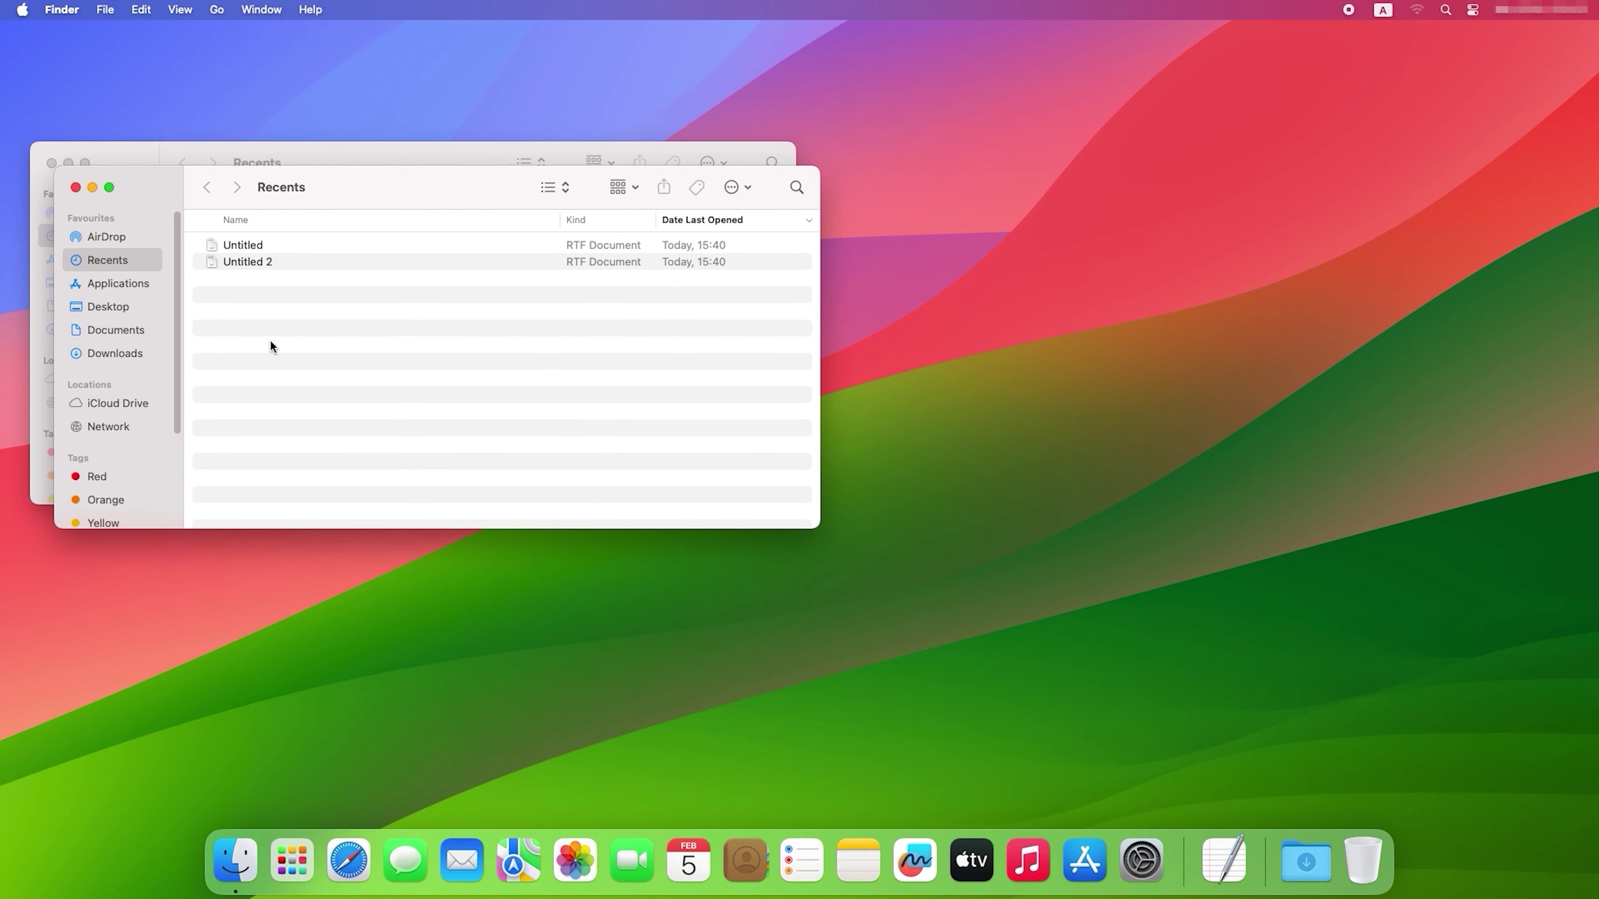
{"action": "key", "text": "super+shift+o"}
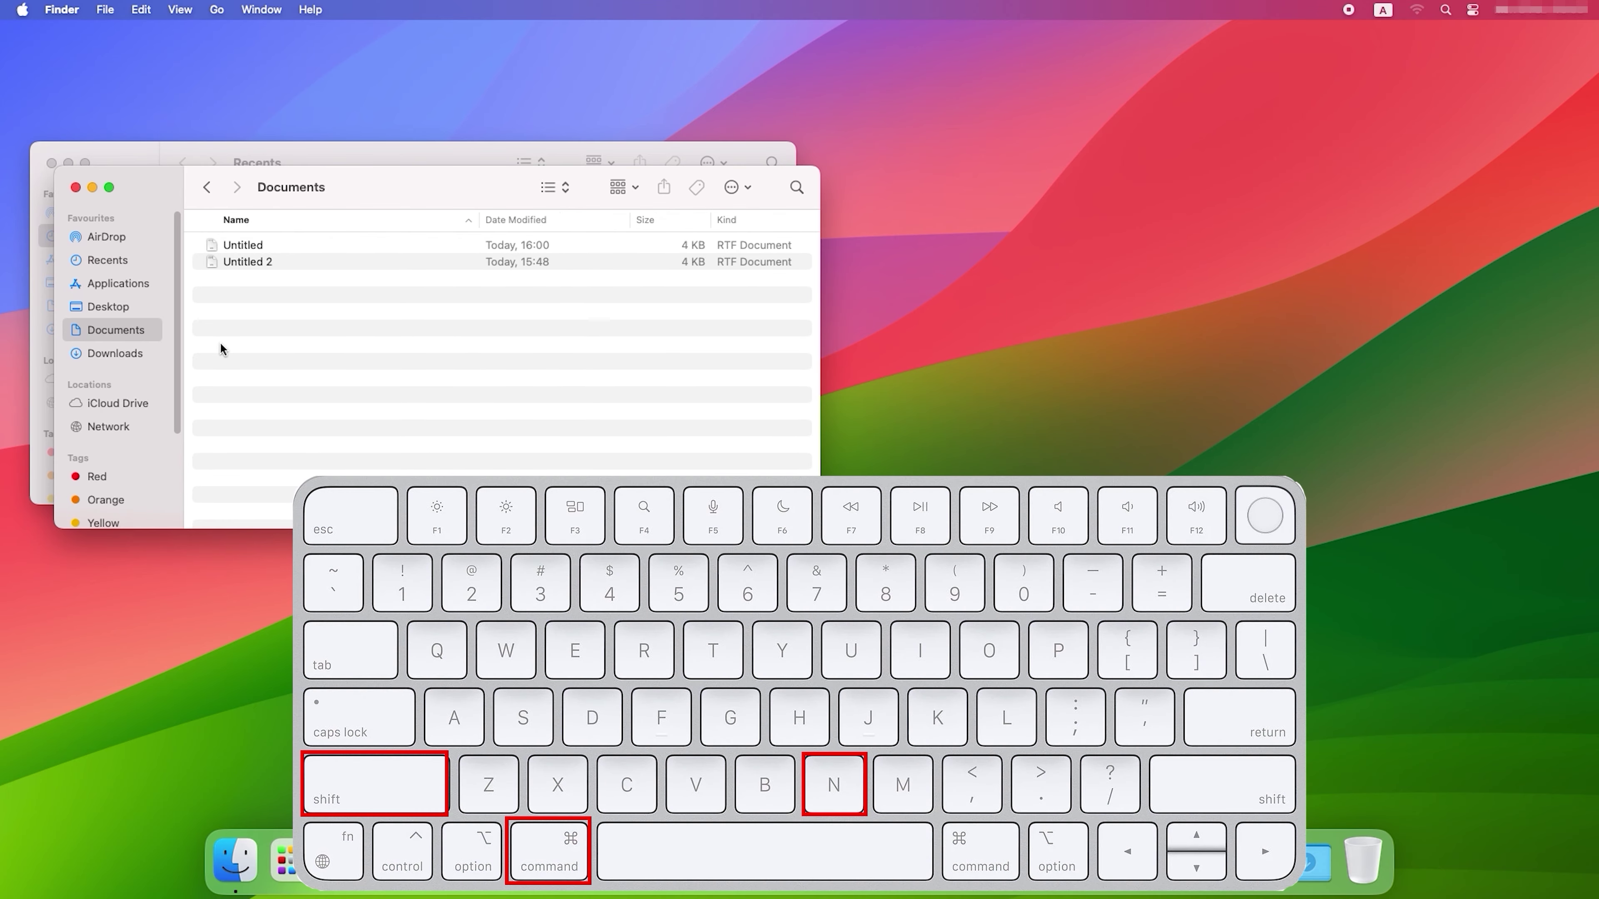
Create a new folder in Documents, move it to the Trash, and undo that removal
{"action": "key", "text": "super+shift+n"}
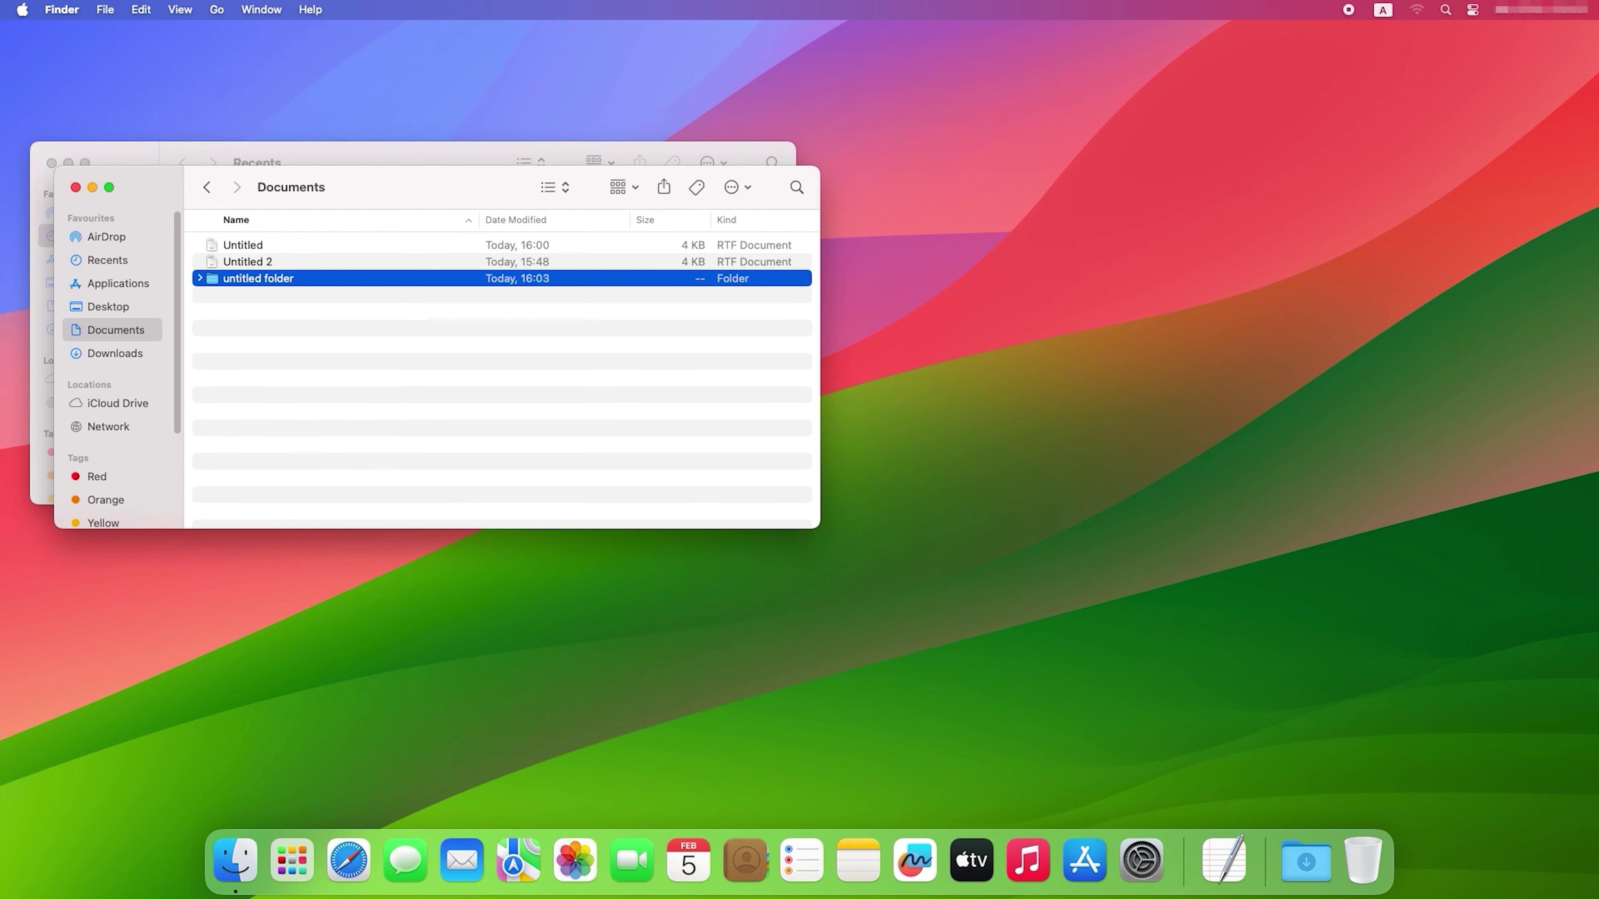
{"action": "key", "text": "super+BackSpace"}
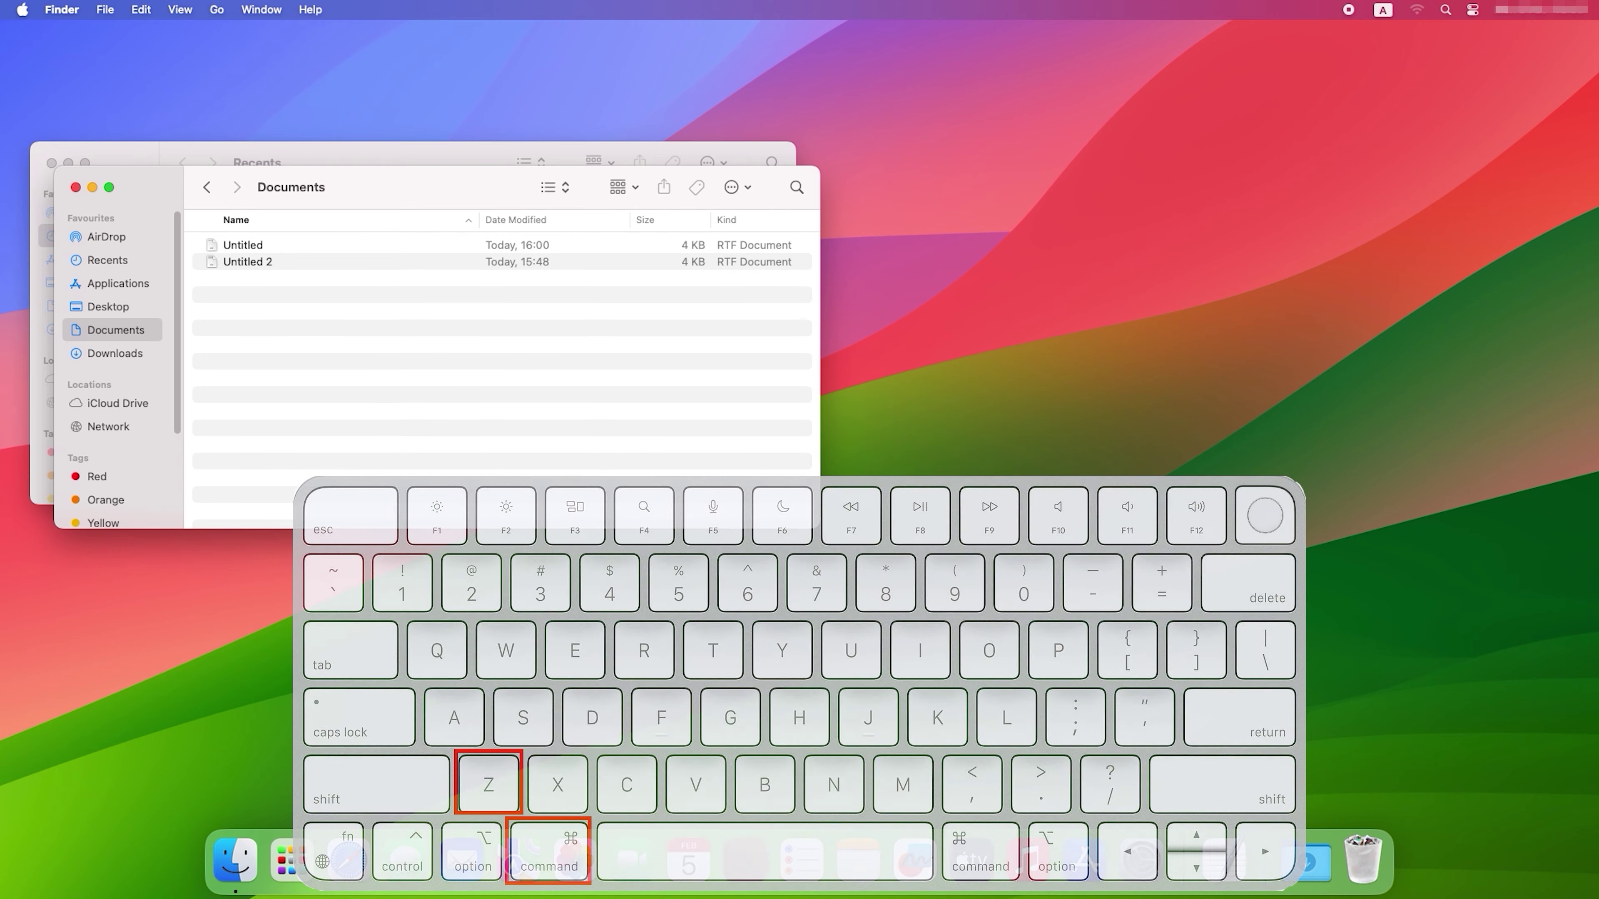
{"action": "key", "text": "super+z"}
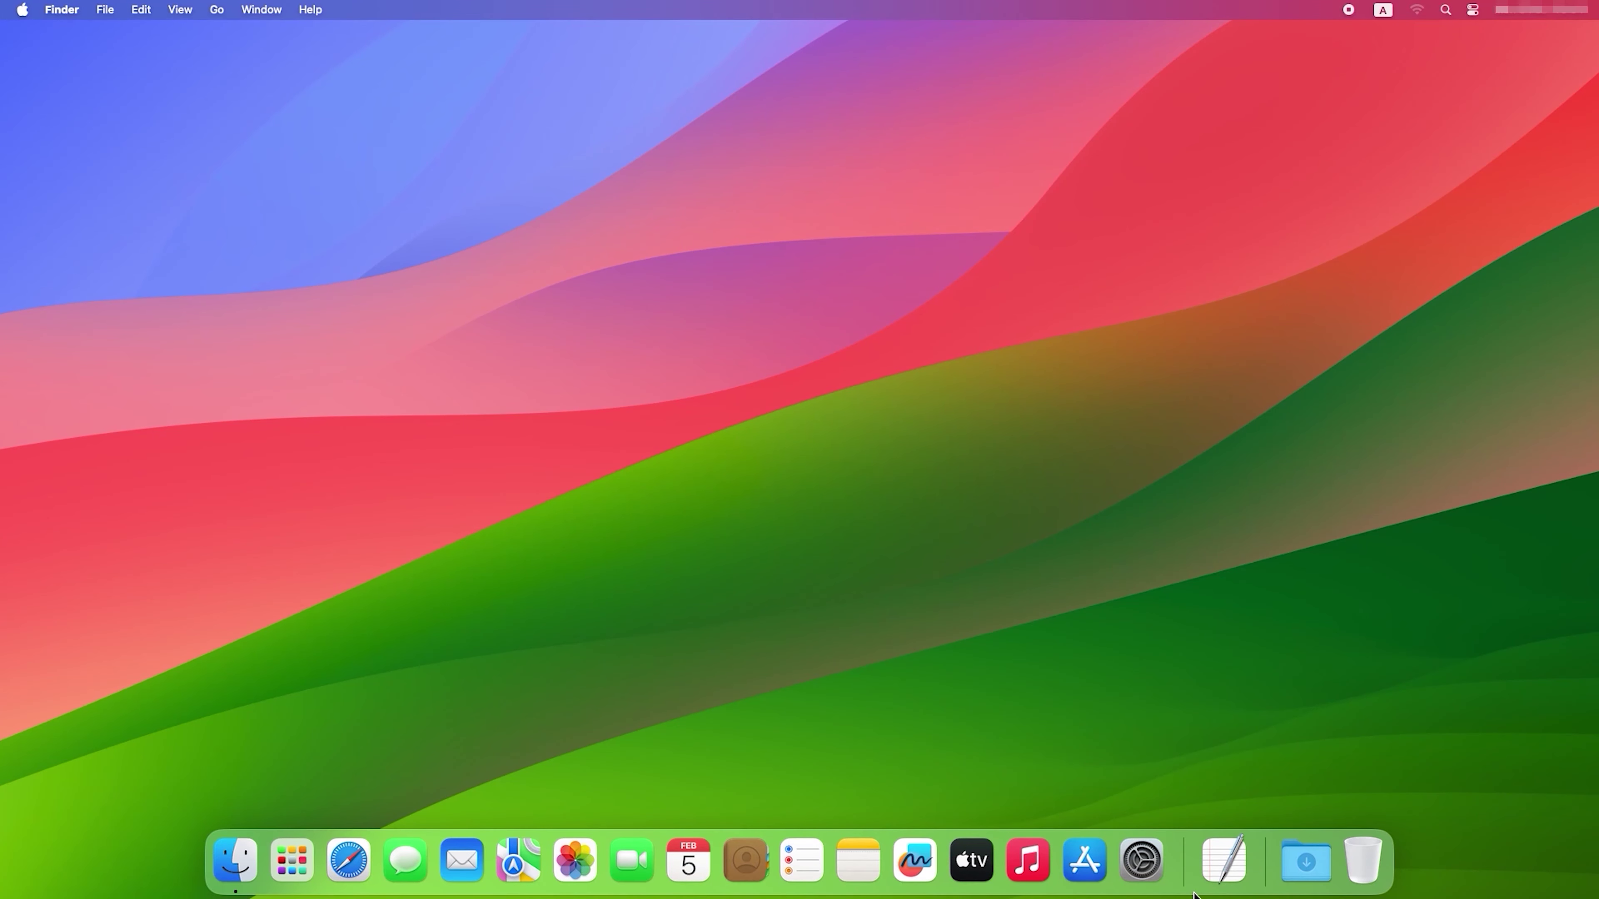
Switch to System Settings and open the App Shortcuts category of the keyboard shortcuts
{"action": "left_click", "coordinate": [1142, 877]}
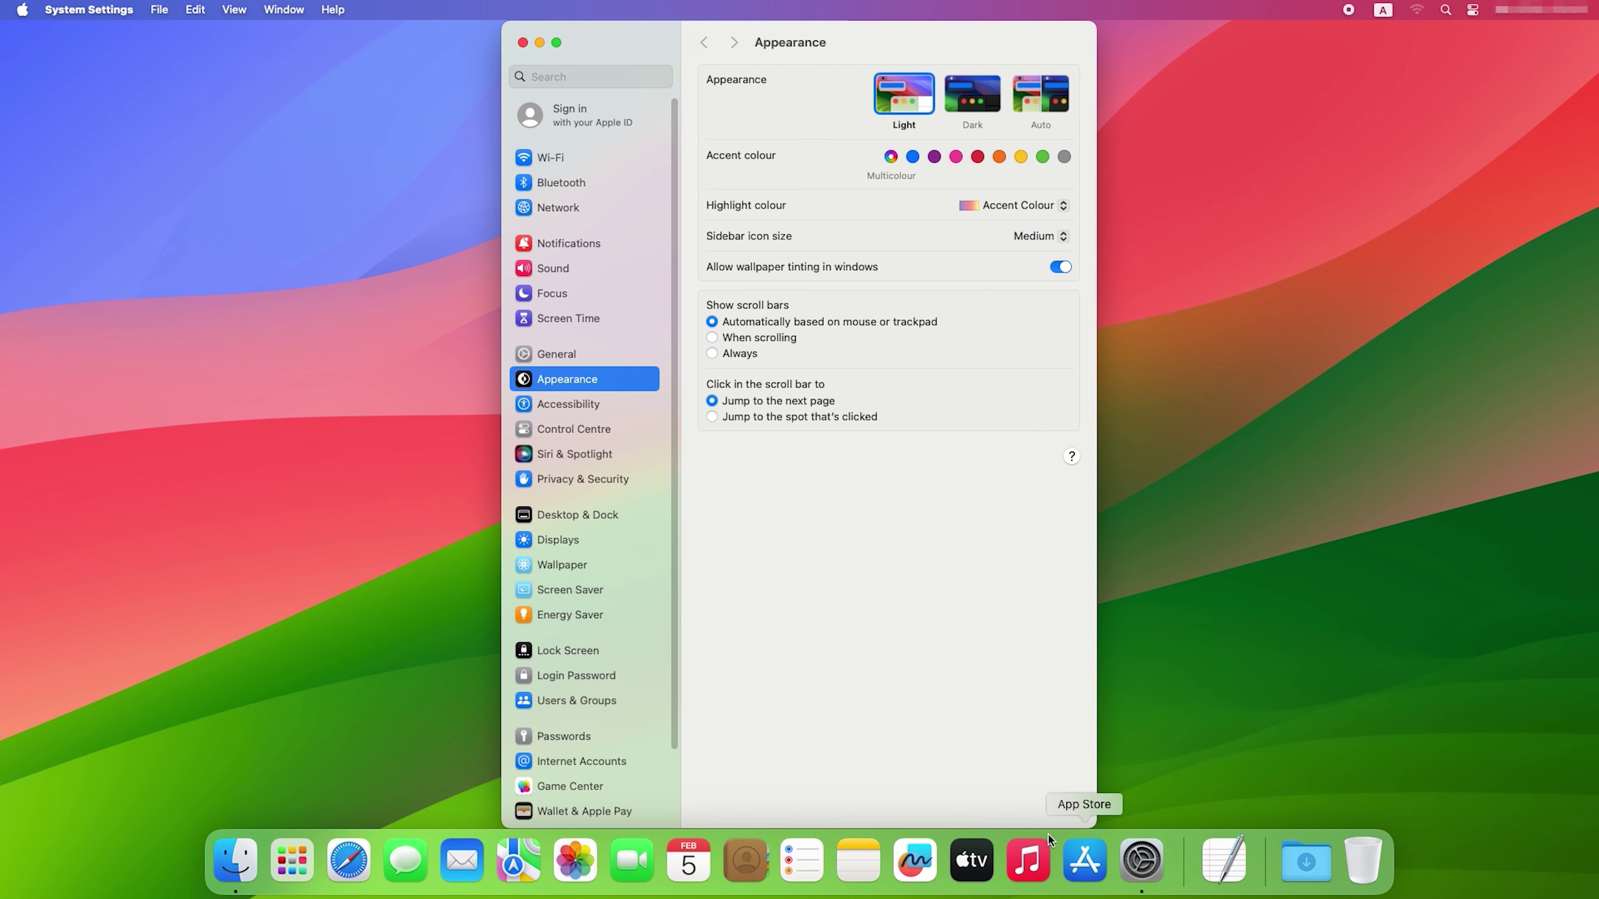
{"action": "scroll", "coordinate": [619, 636], "scroll_direction": "down", "scroll_amount": 3}
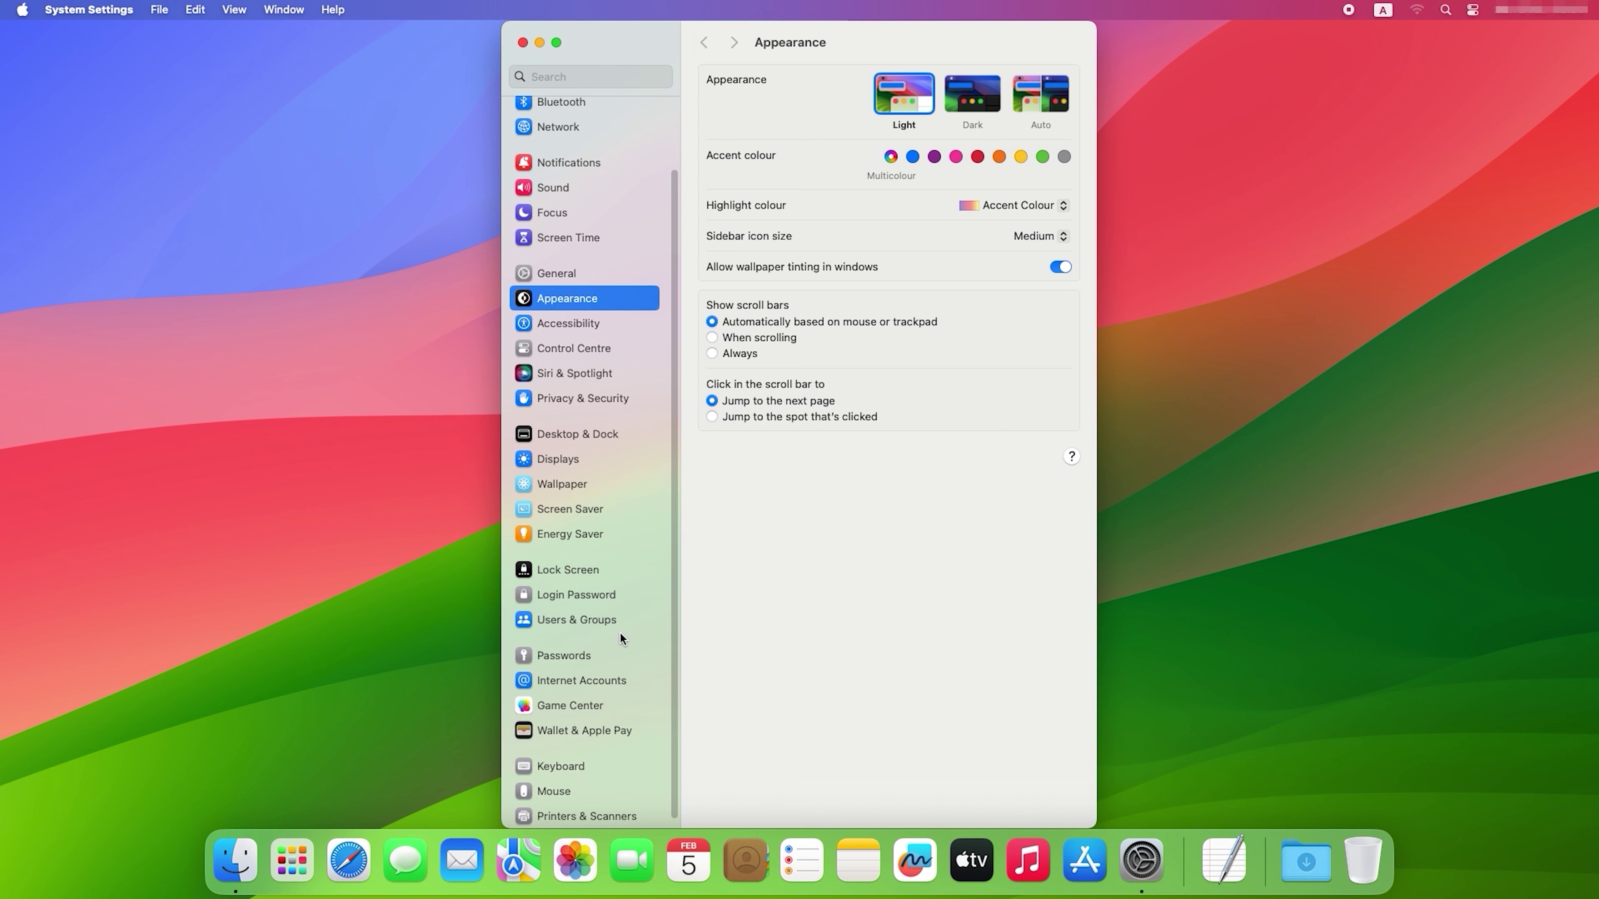
{"action": "left_click", "coordinate": [574, 760]}
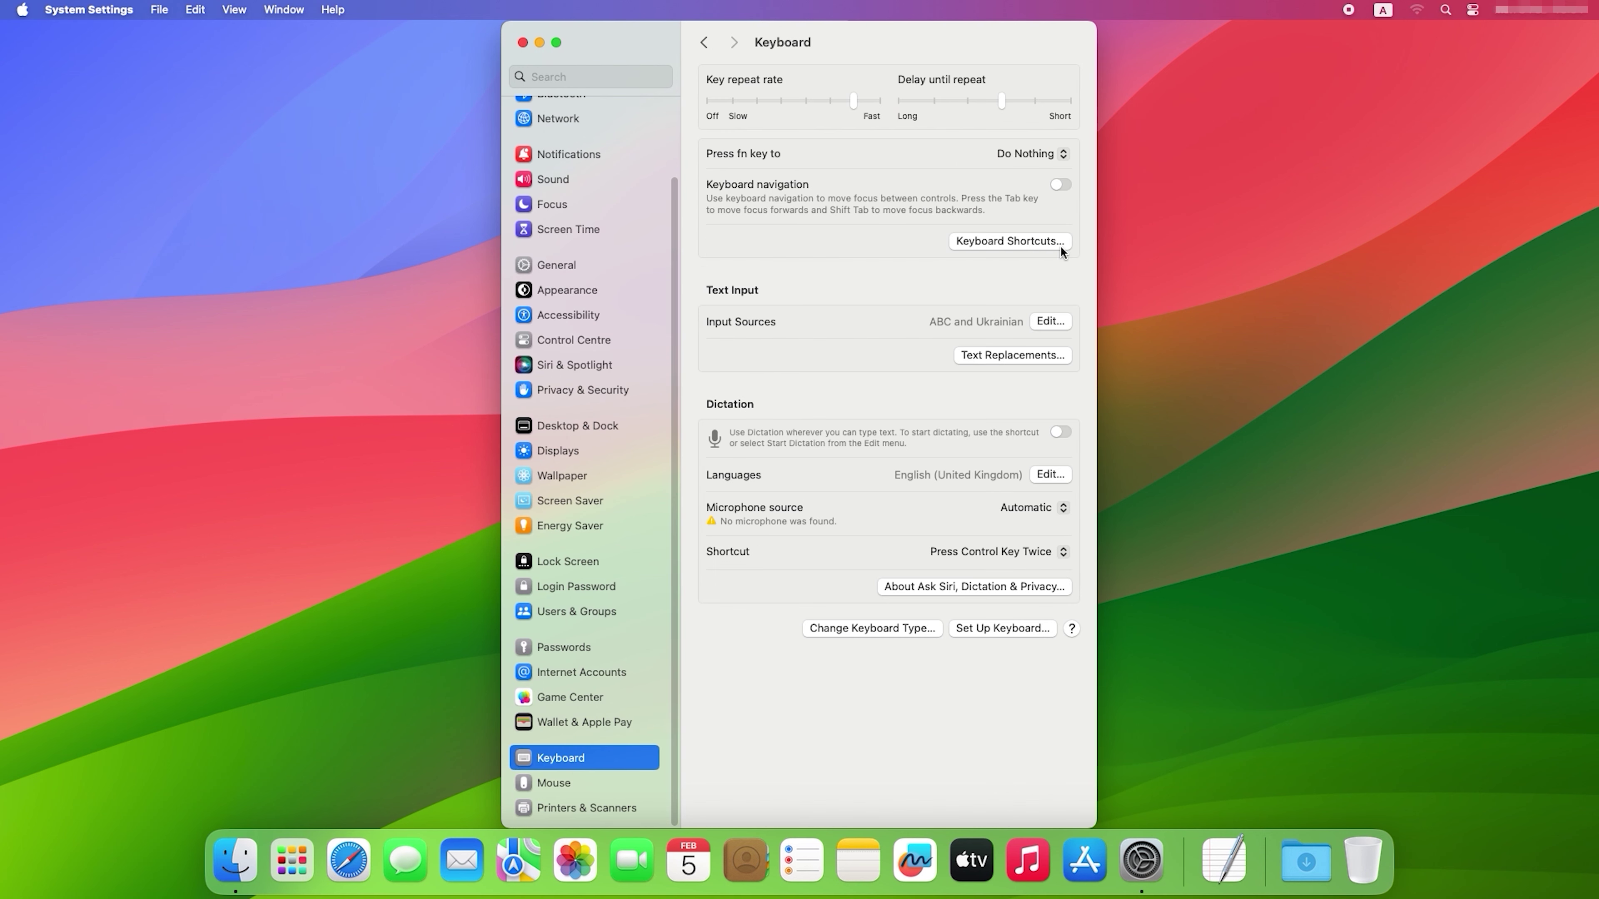
{"action": "left_click", "coordinate": [1027, 245]}
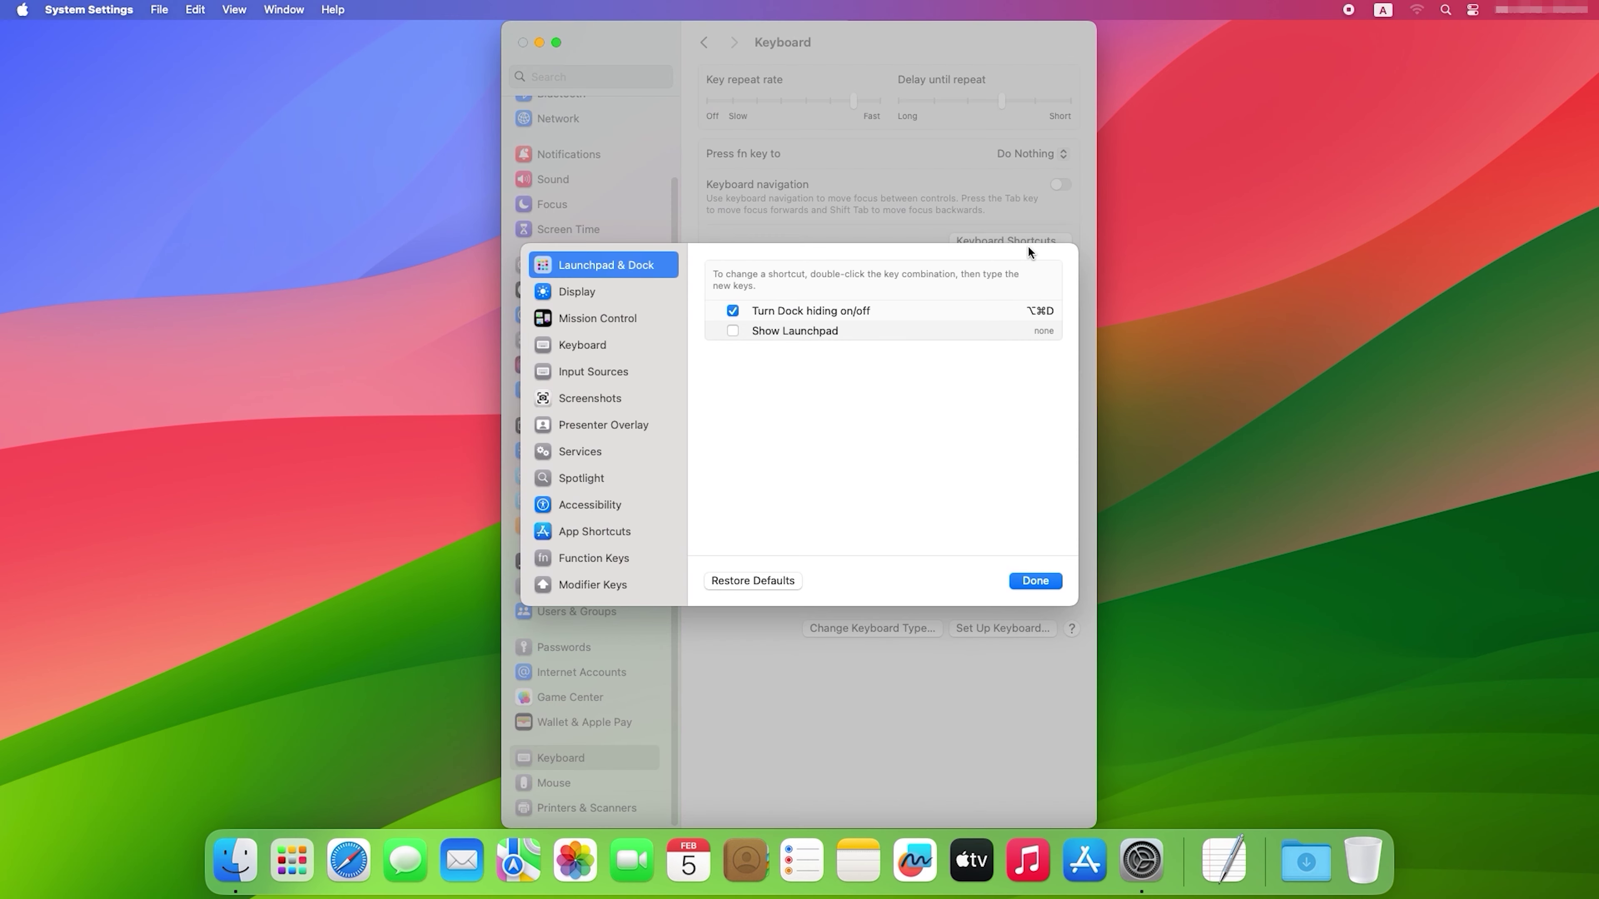
{"action": "left_click", "coordinate": [599, 534]}
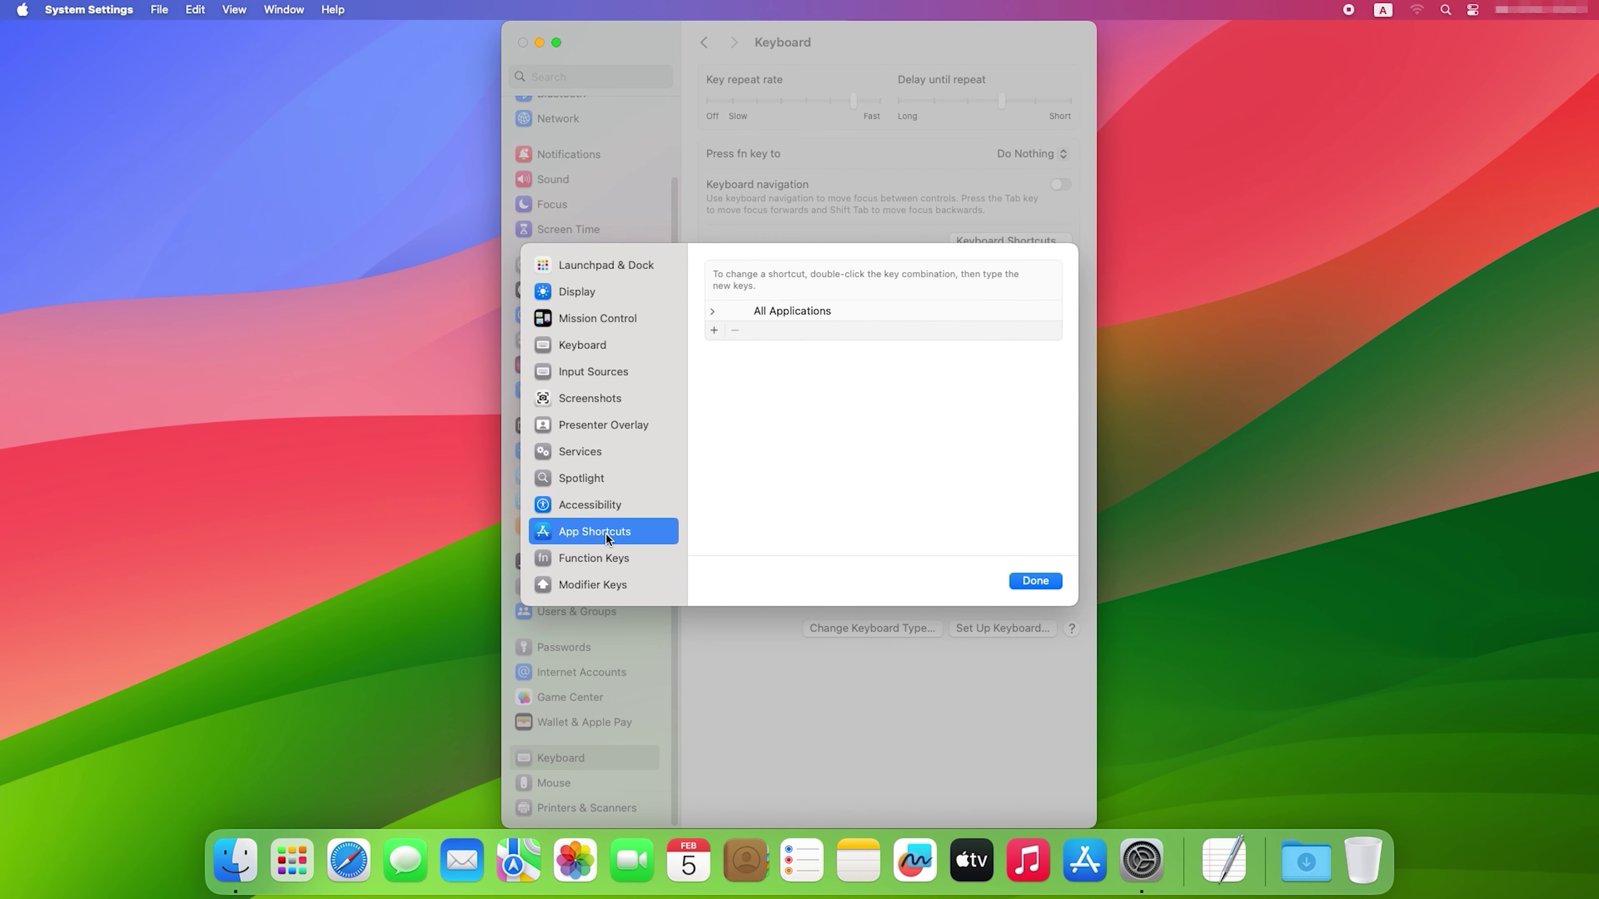
Add an app shortcut for Books with the menu title 1 and the key combination Control+Shift+Command+Z
{"action": "left_click", "coordinate": [714, 331]}
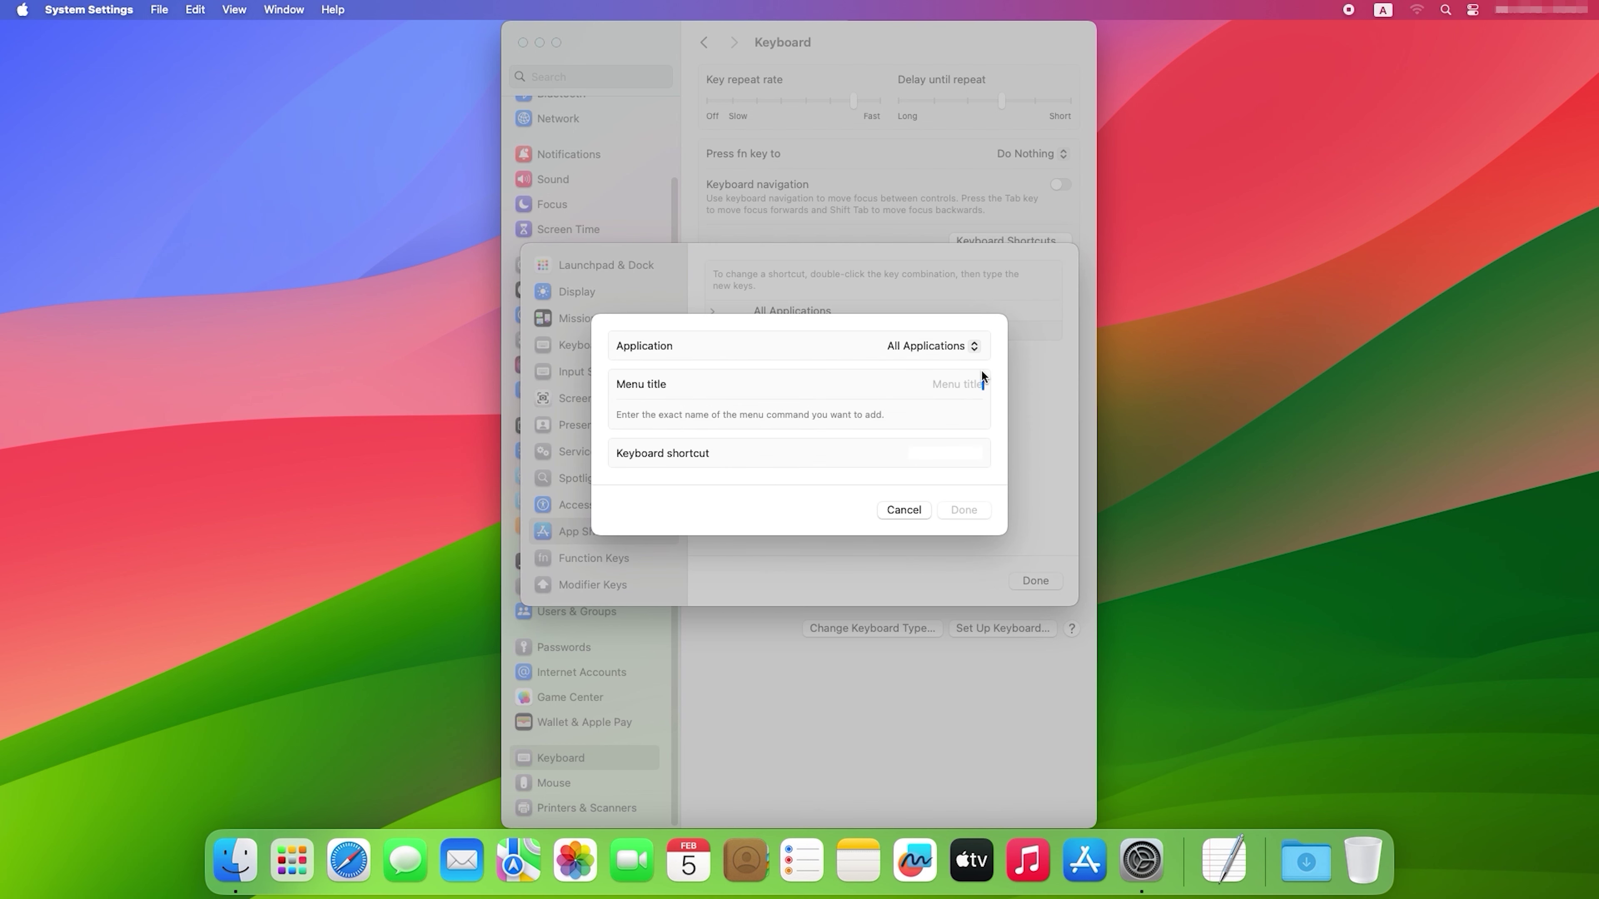
{"action": "left_click", "coordinate": [976, 352]}
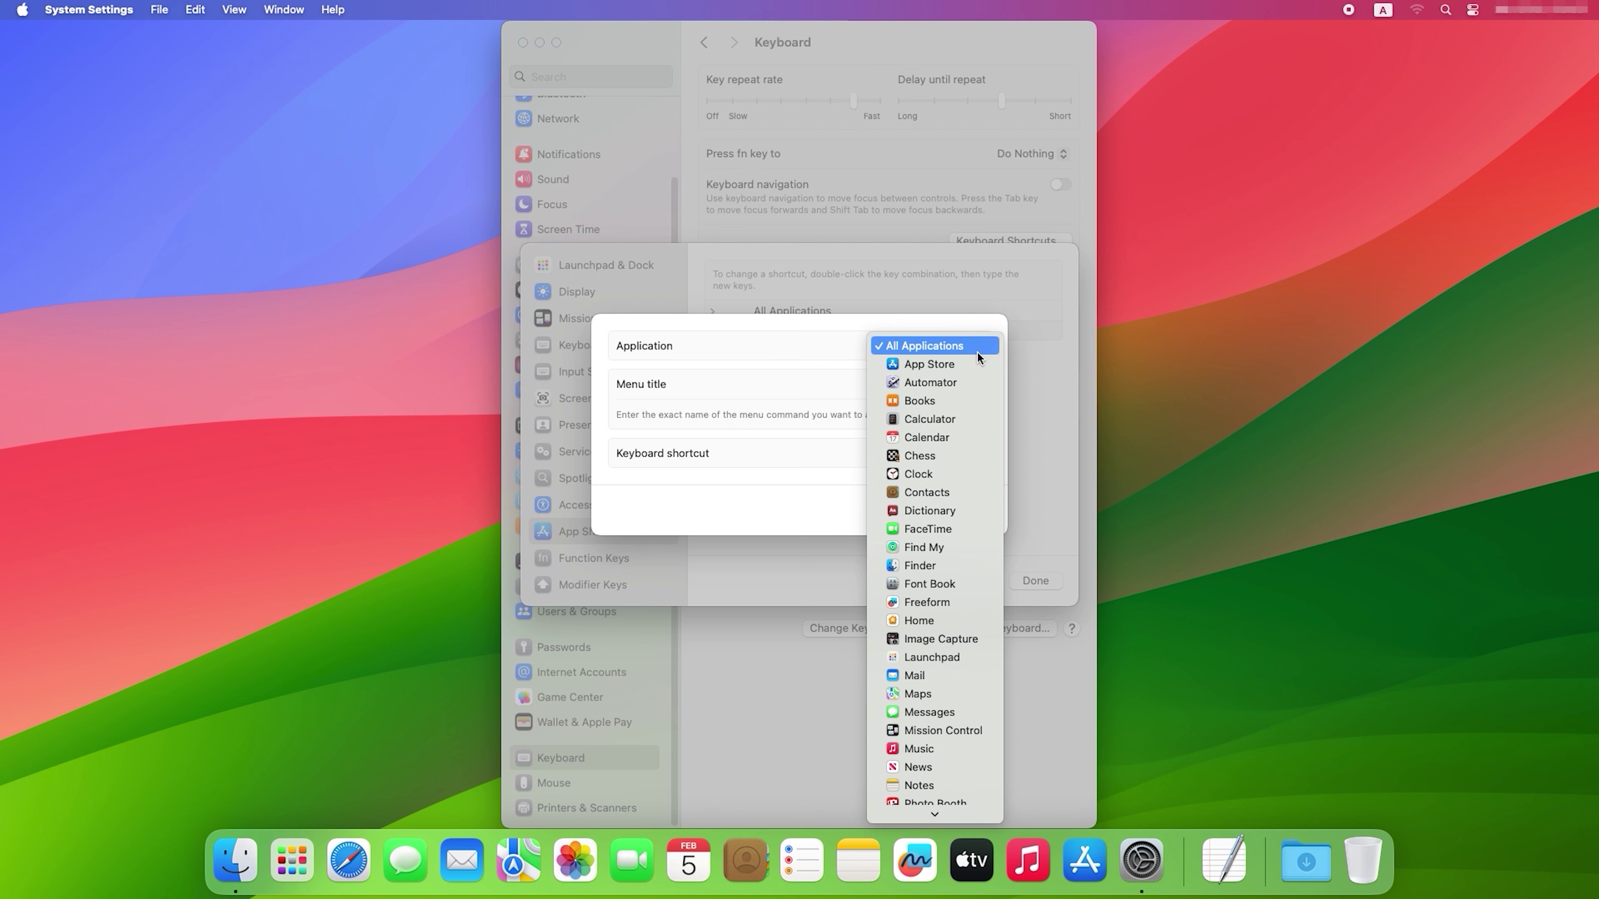
{"action": "left_click", "coordinate": [935, 399]}
{"action": "left_click", "coordinate": [978, 383]}
{"action": "type", "text": "1"}
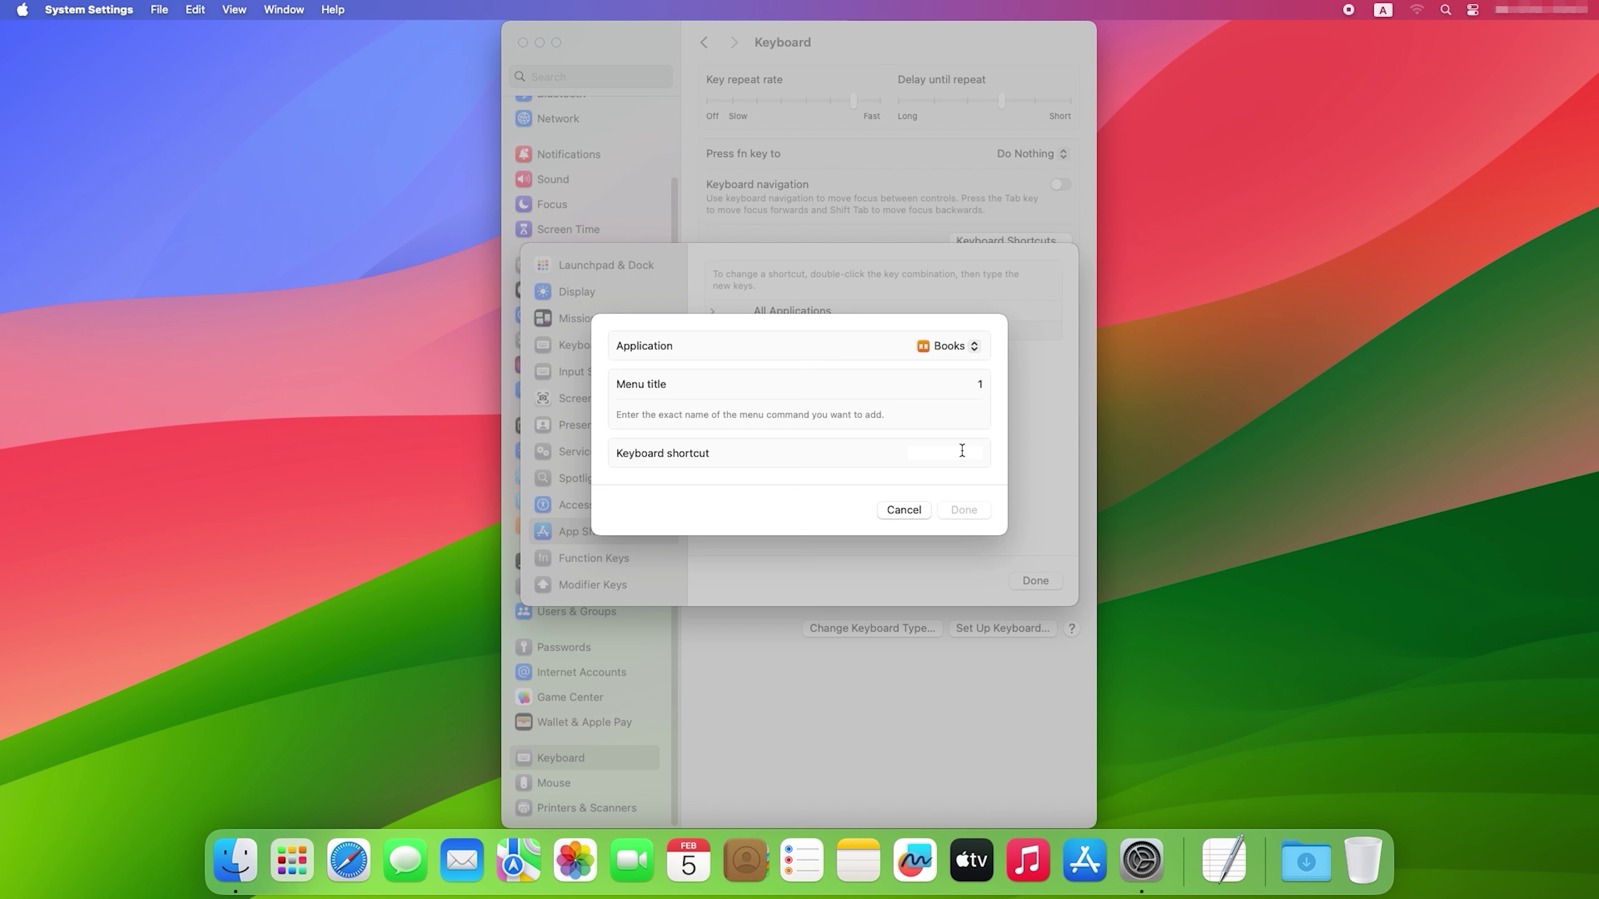
{"action": "key", "text": "ctrl+shift+super+z"}
{"action": "left_click", "coordinate": [966, 512]}
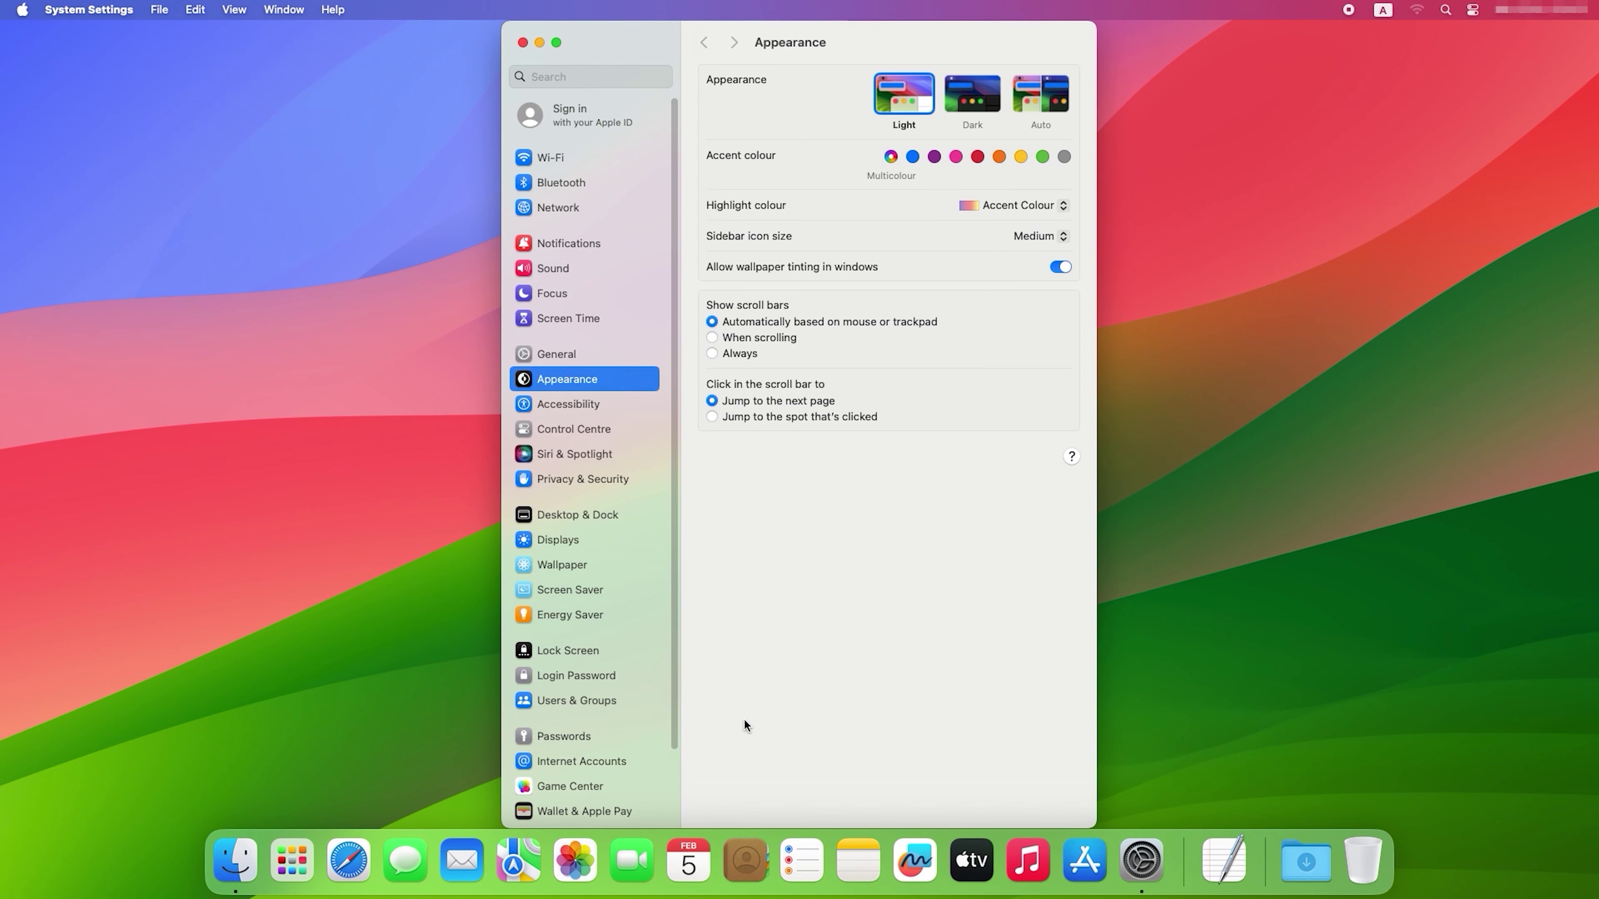
Open the keyboard shortcuts list from the Keyboard settings
{"action": "scroll", "coordinate": [623, 703], "scroll_direction": "down", "scroll_amount": 3}
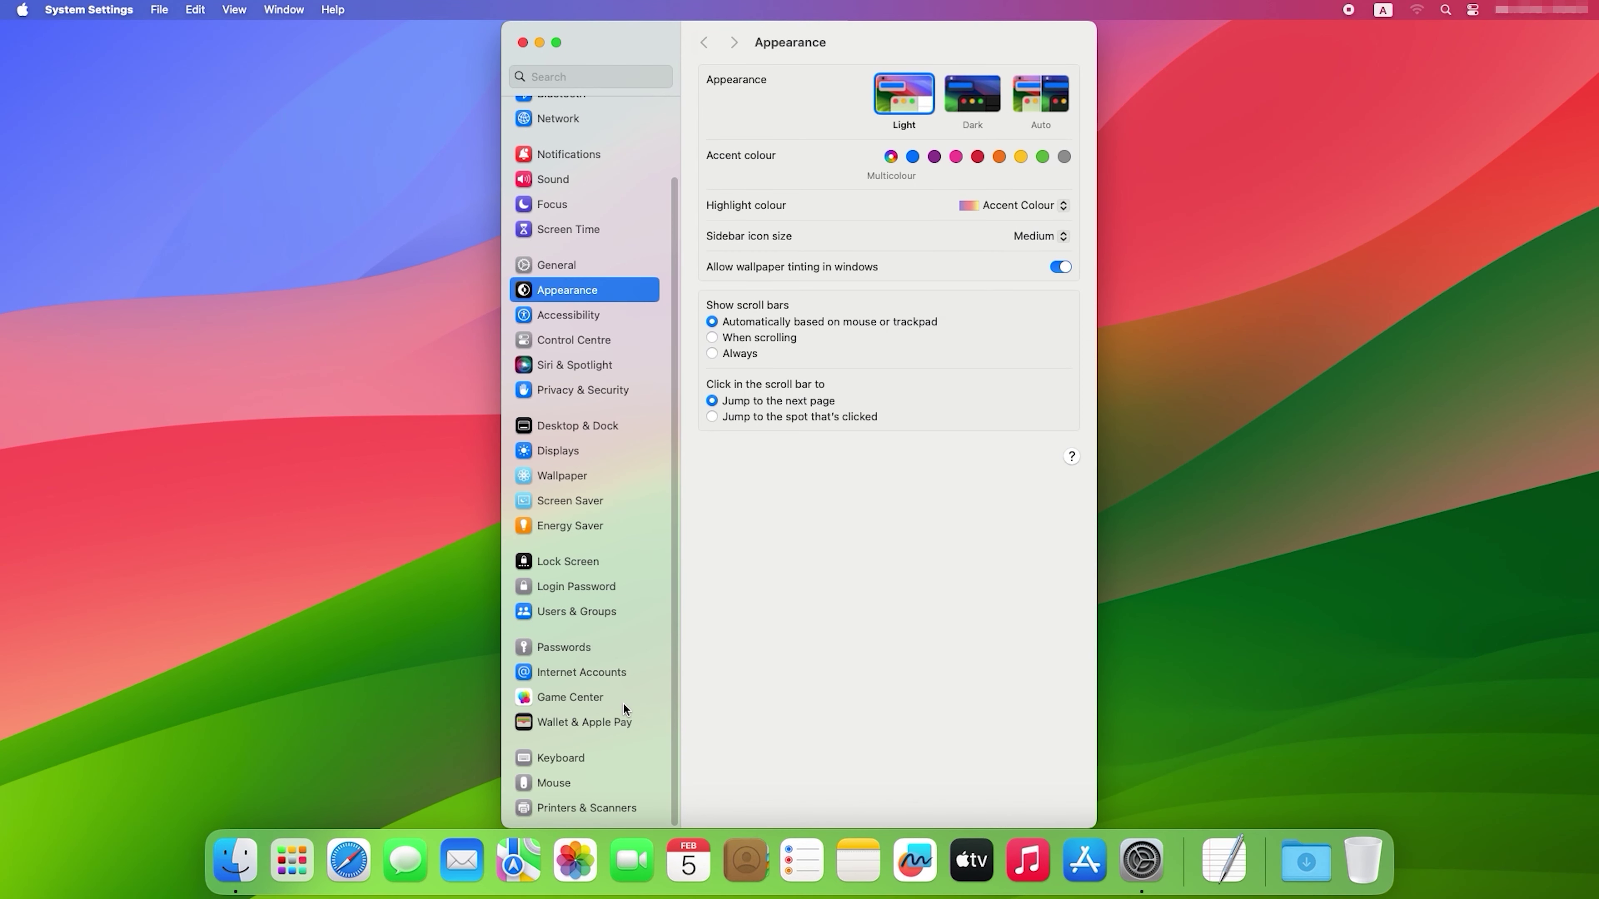
{"action": "left_click", "coordinate": [580, 757]}
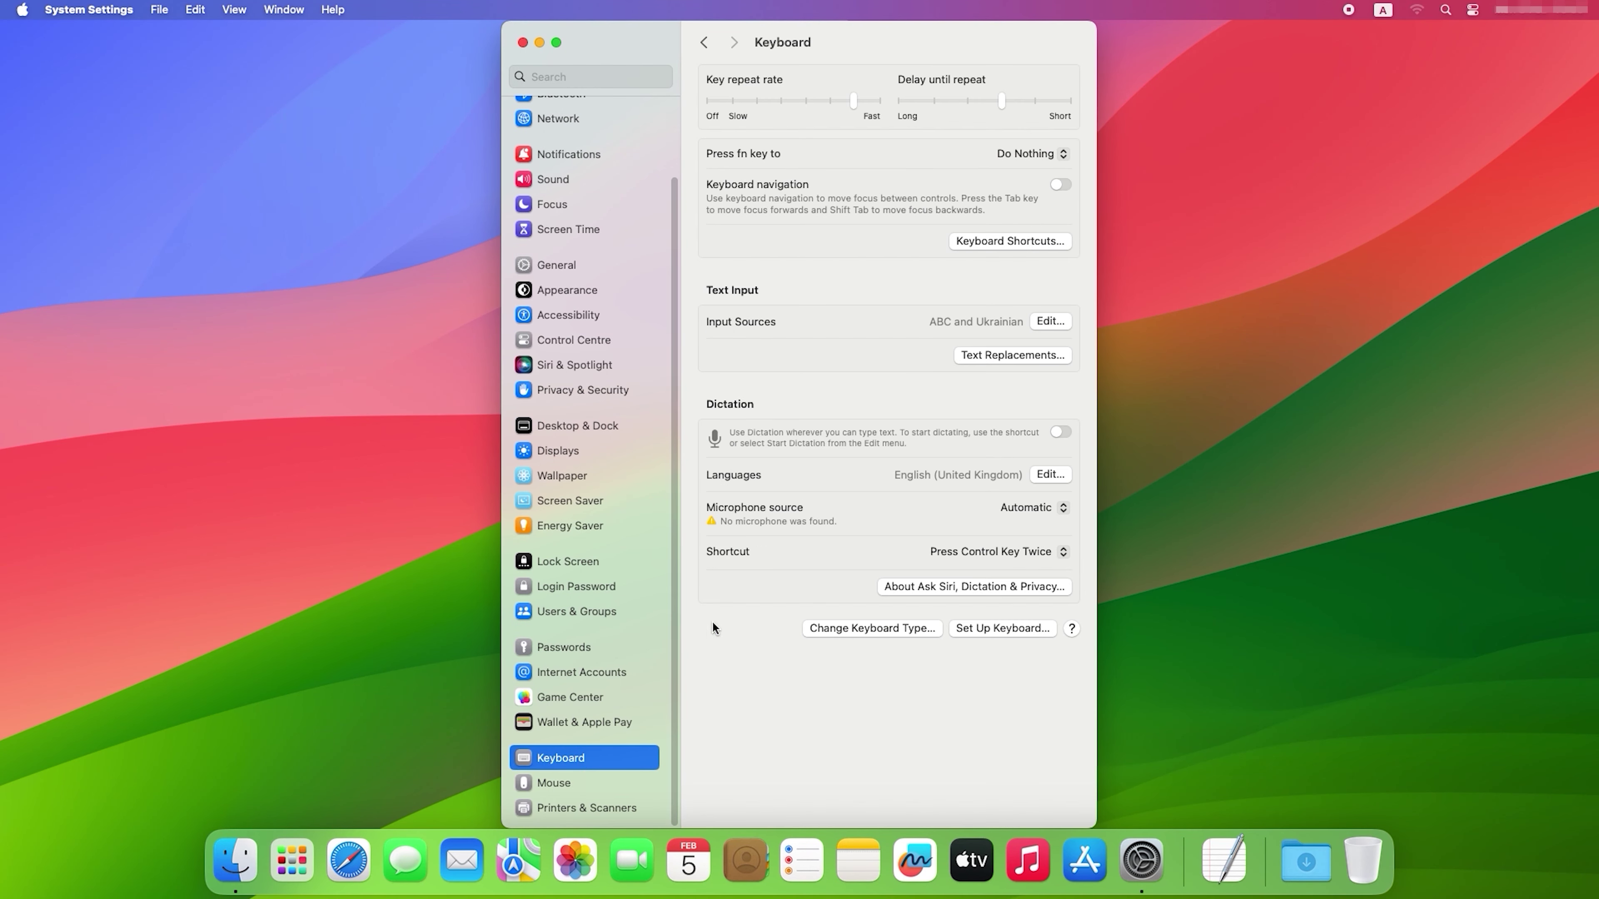
{"action": "left_click", "coordinate": [1018, 243]}
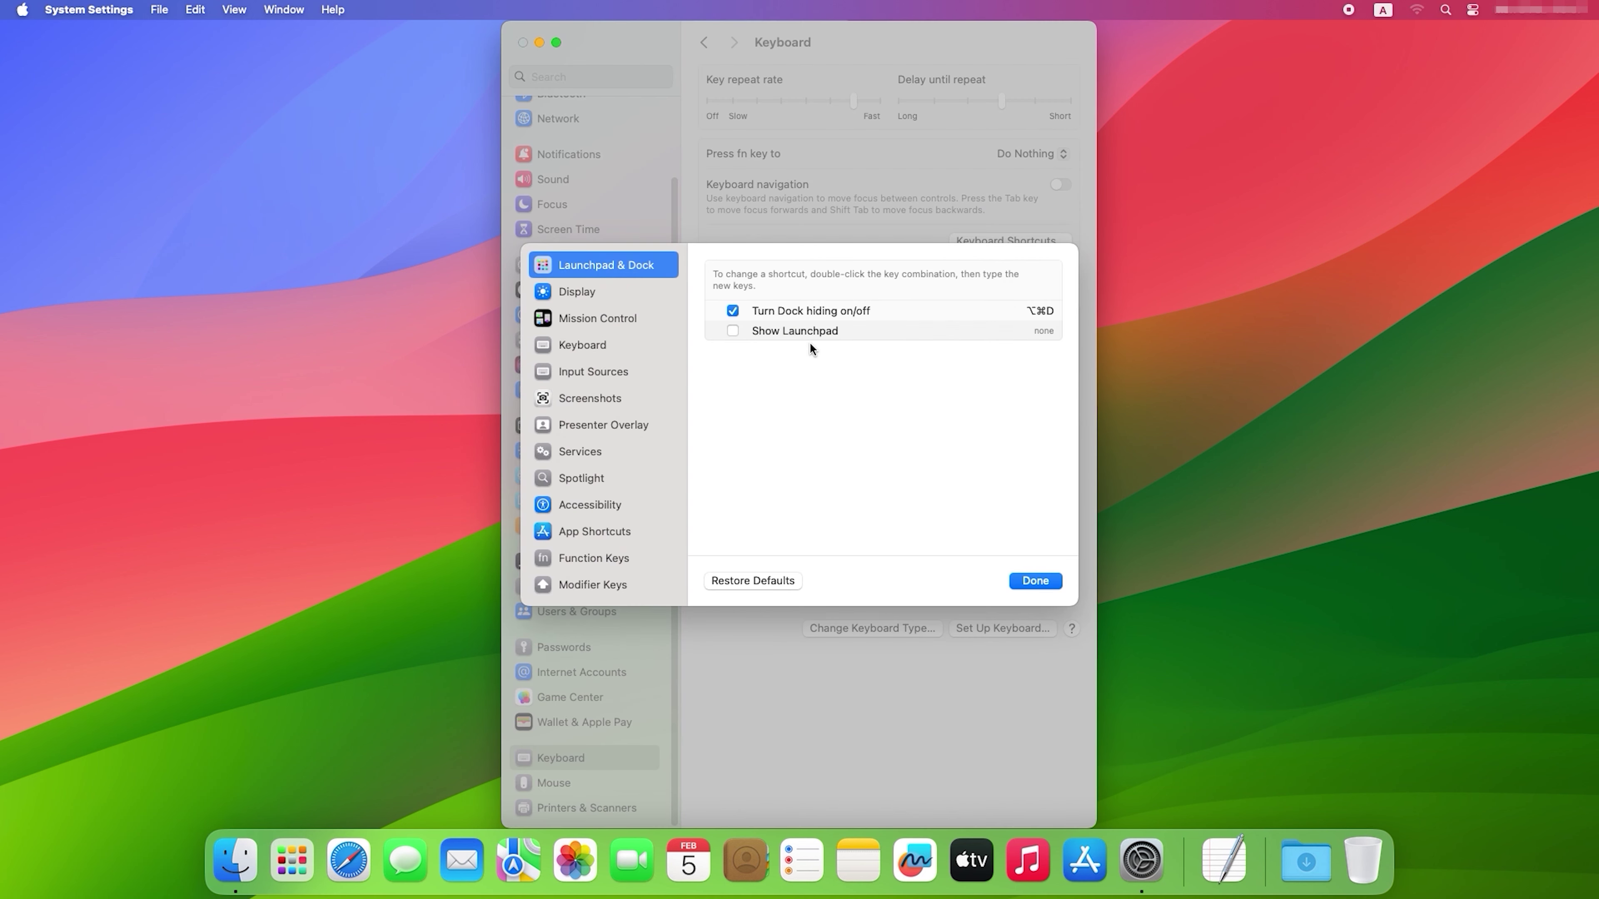
Review the assigned shortcuts in each category from Display and Mission Control through Spotlight and Accessibility
{"action": "left_click", "coordinate": [593, 292]}
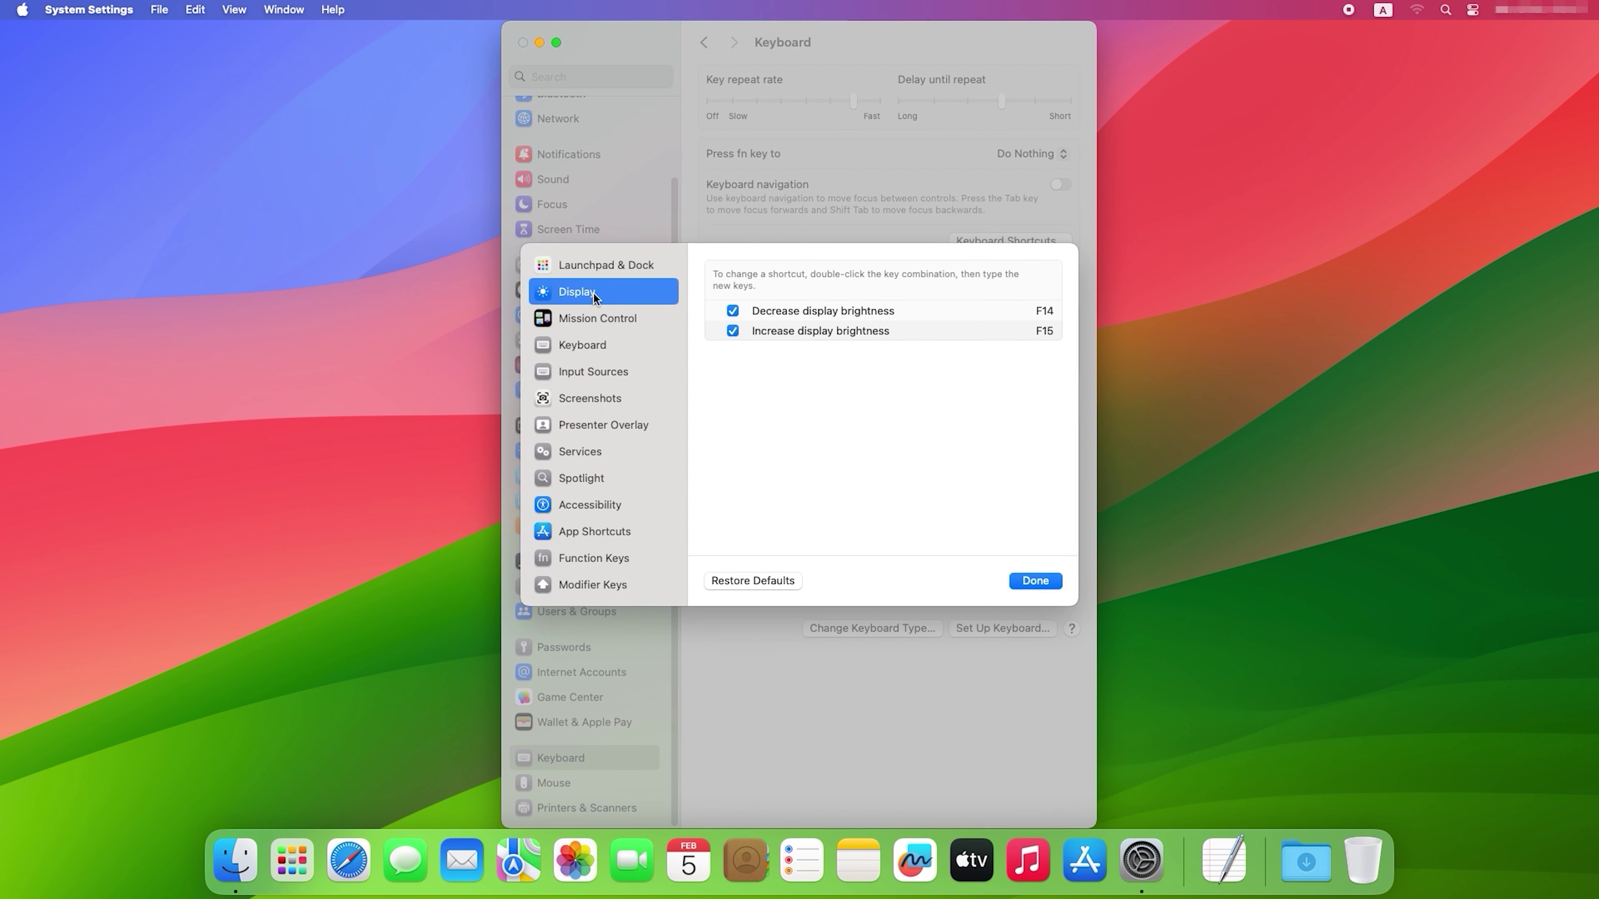
{"action": "left_click", "coordinate": [593, 317]}
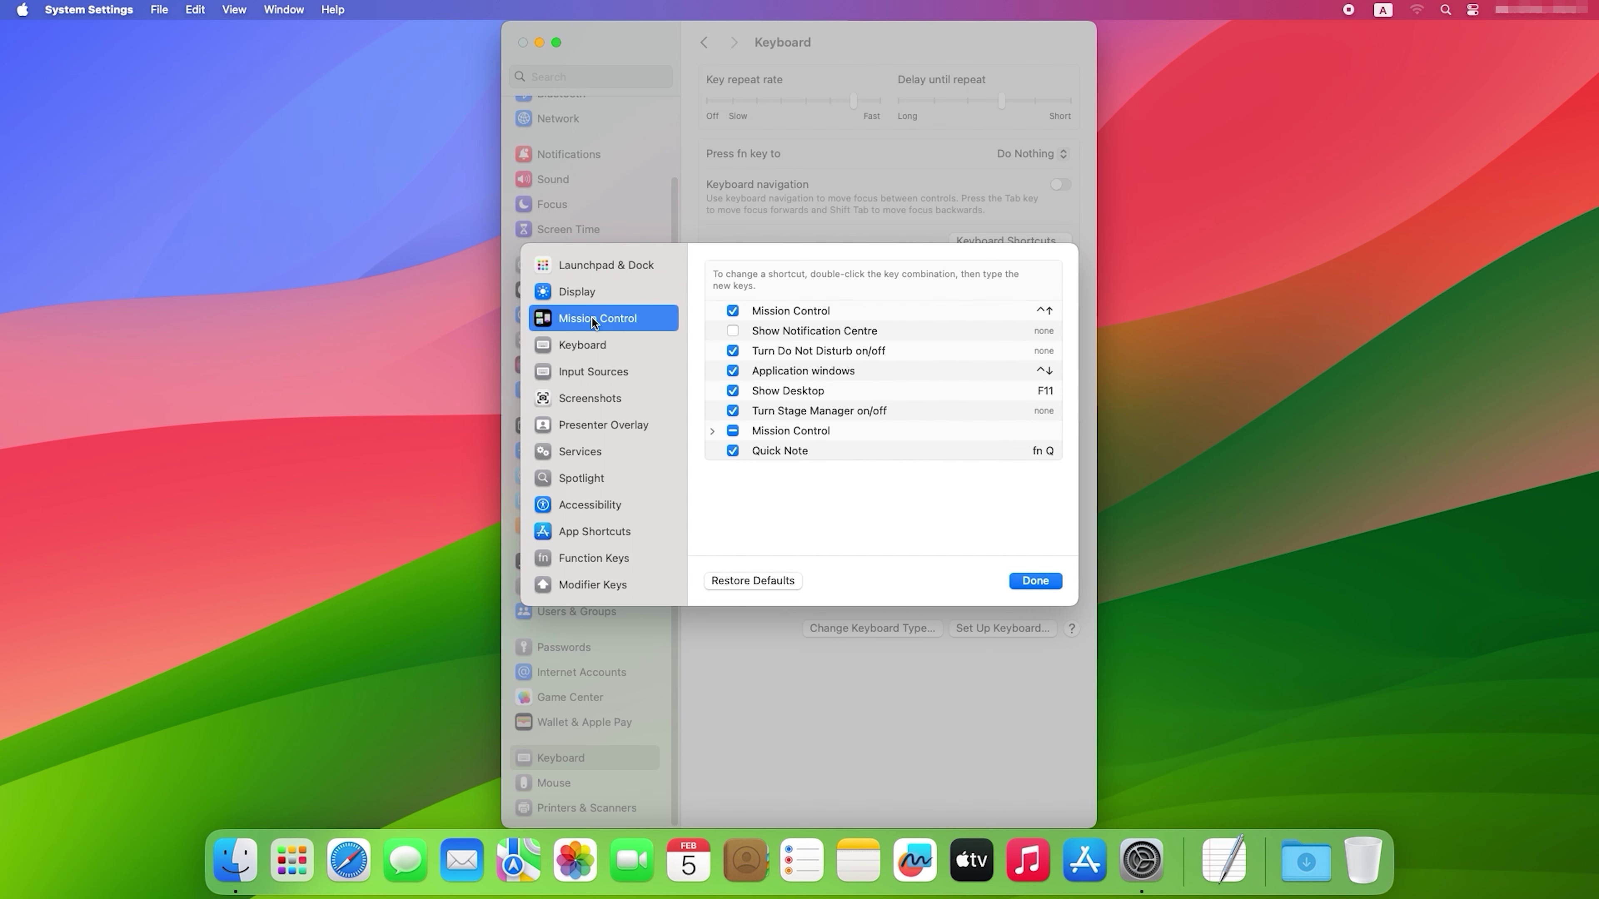
{"action": "left_click", "coordinate": [589, 350]}
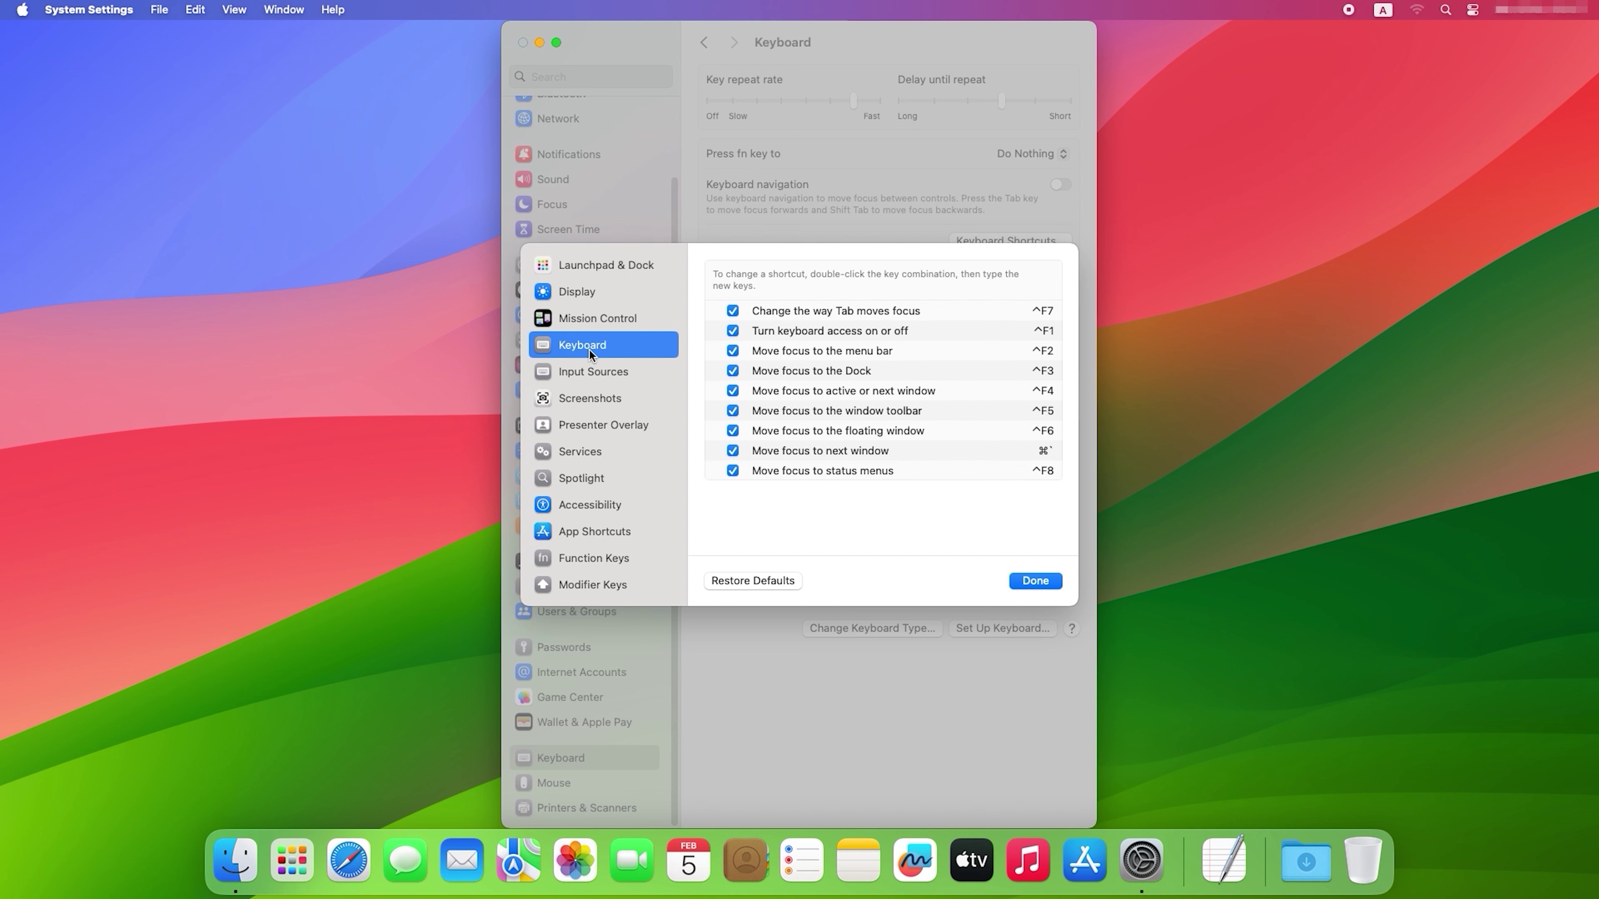
{"action": "left_click", "coordinate": [587, 373]}
{"action": "left_click", "coordinate": [589, 398]}
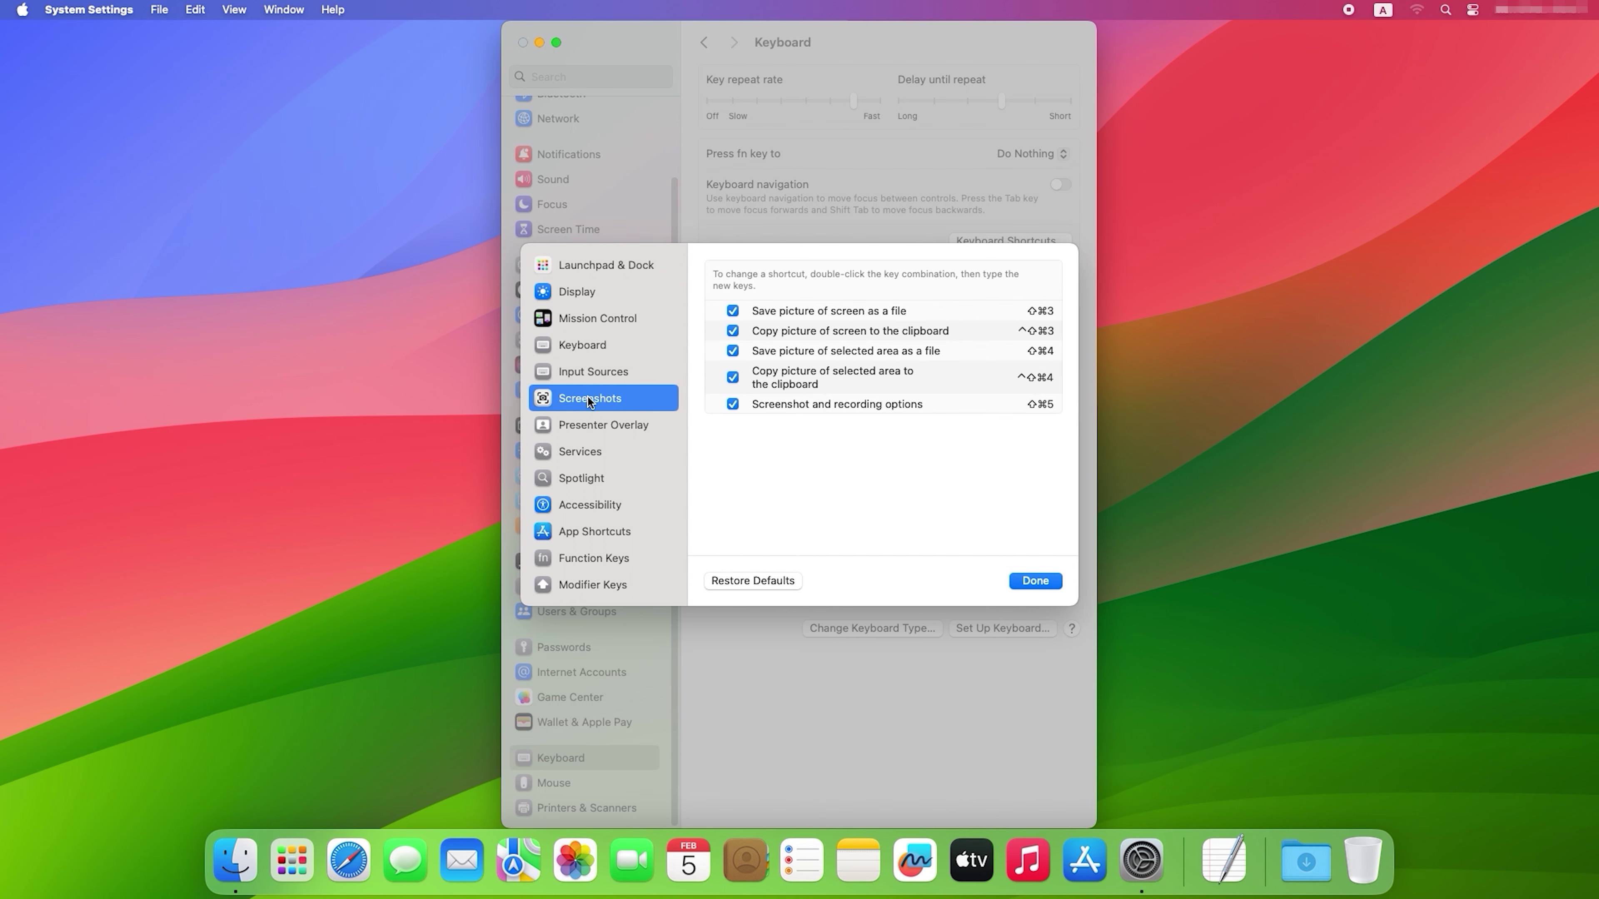
{"action": "left_click", "coordinate": [590, 428]}
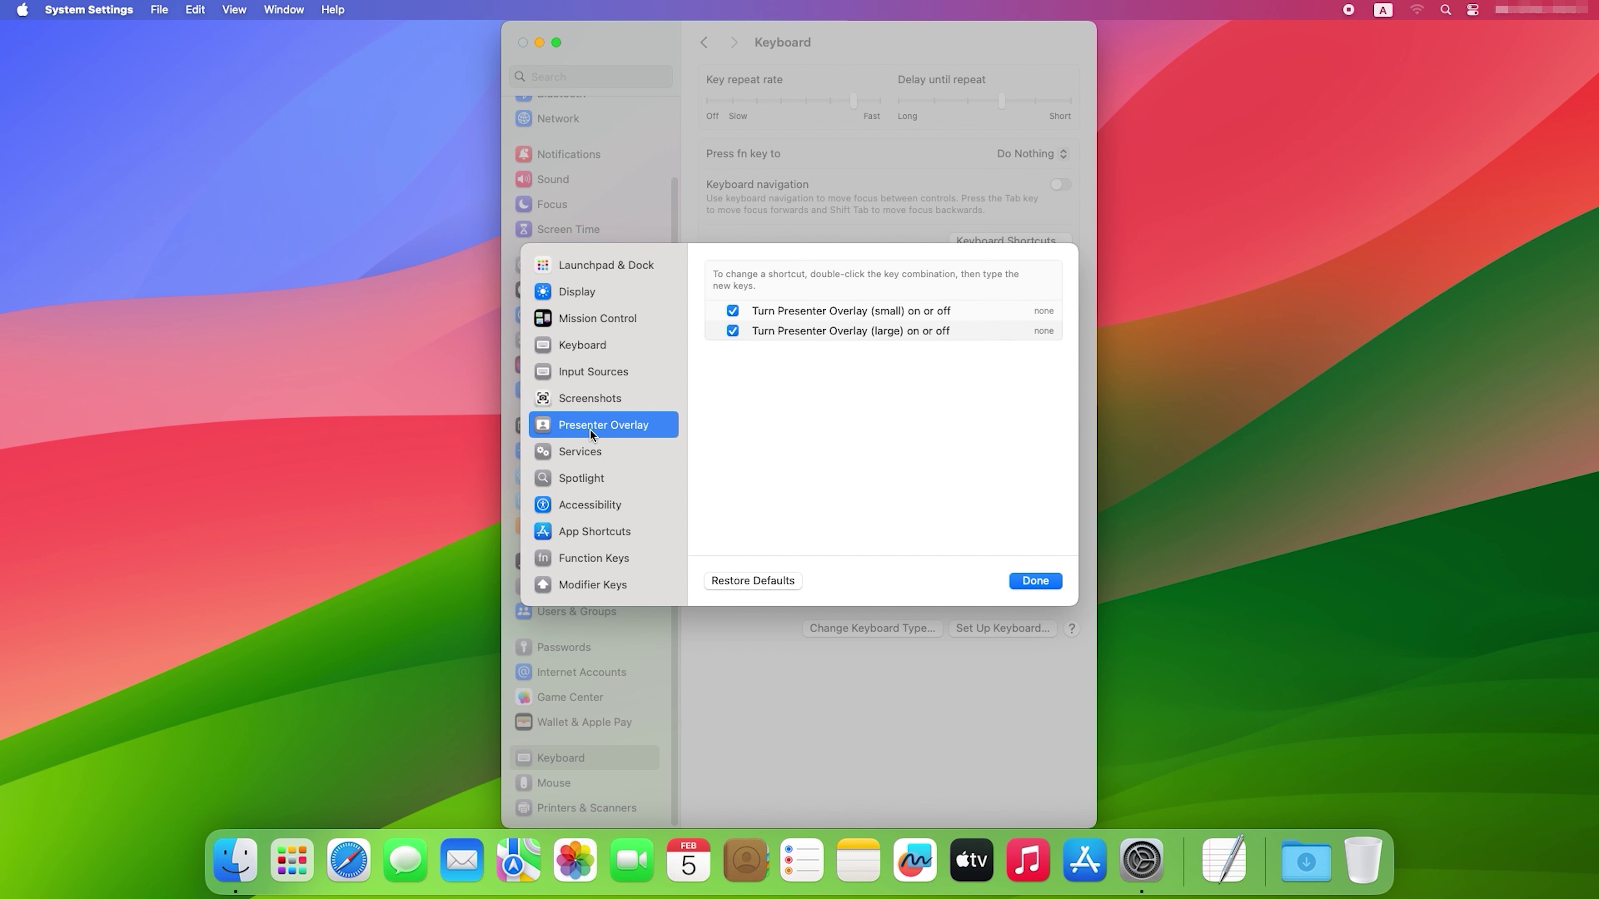
{"action": "left_click", "coordinate": [594, 454]}
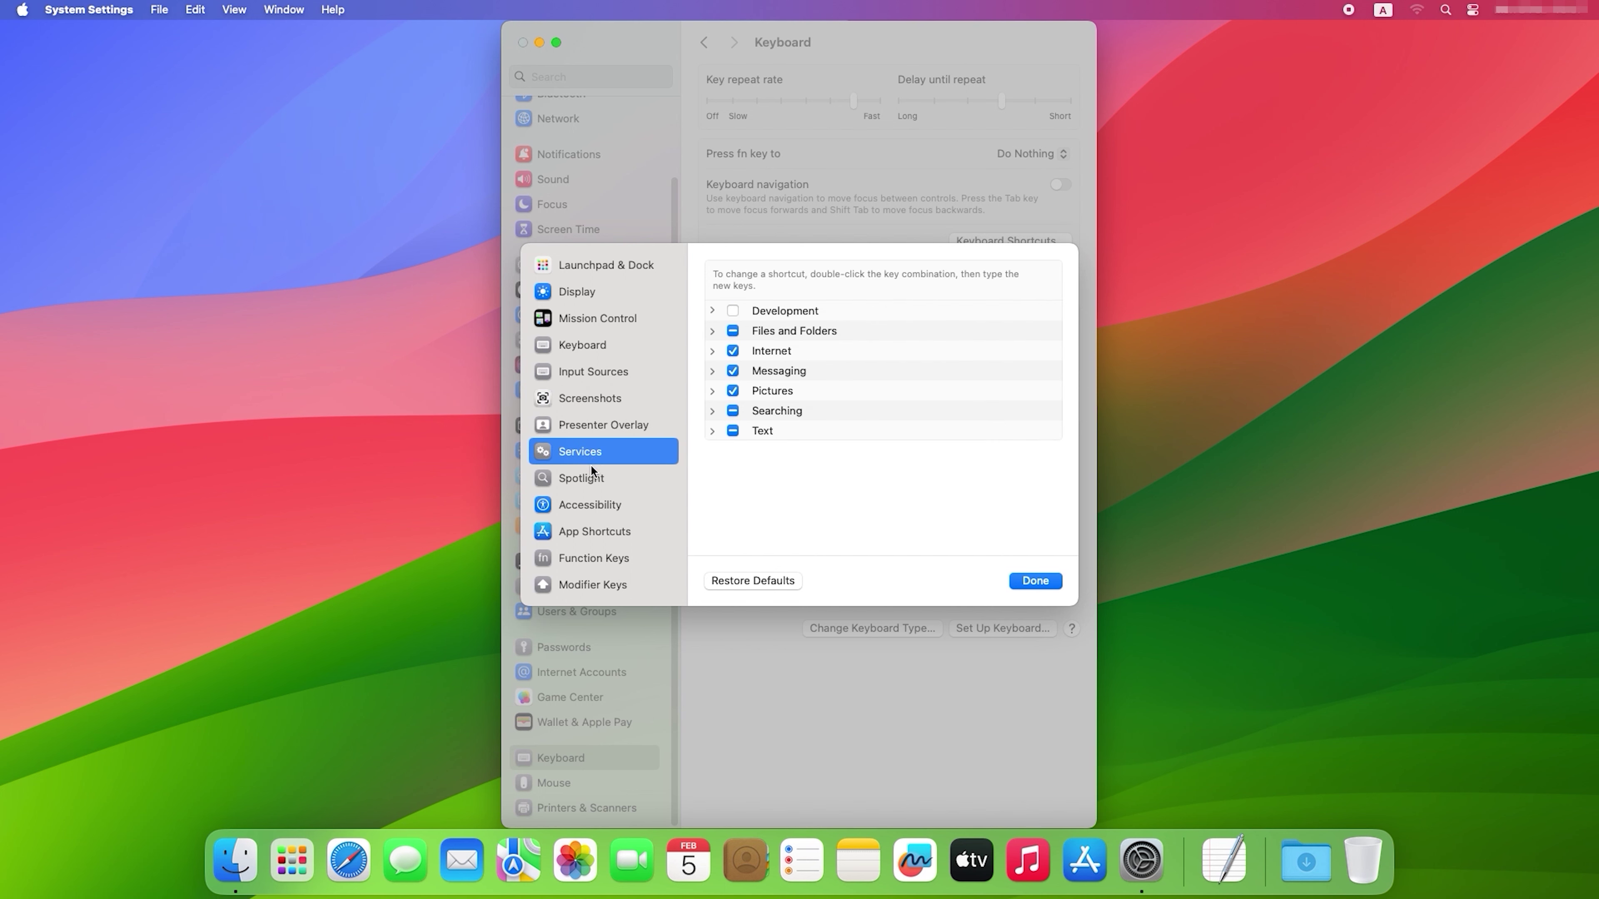
{"action": "left_click", "coordinate": [592, 469]}
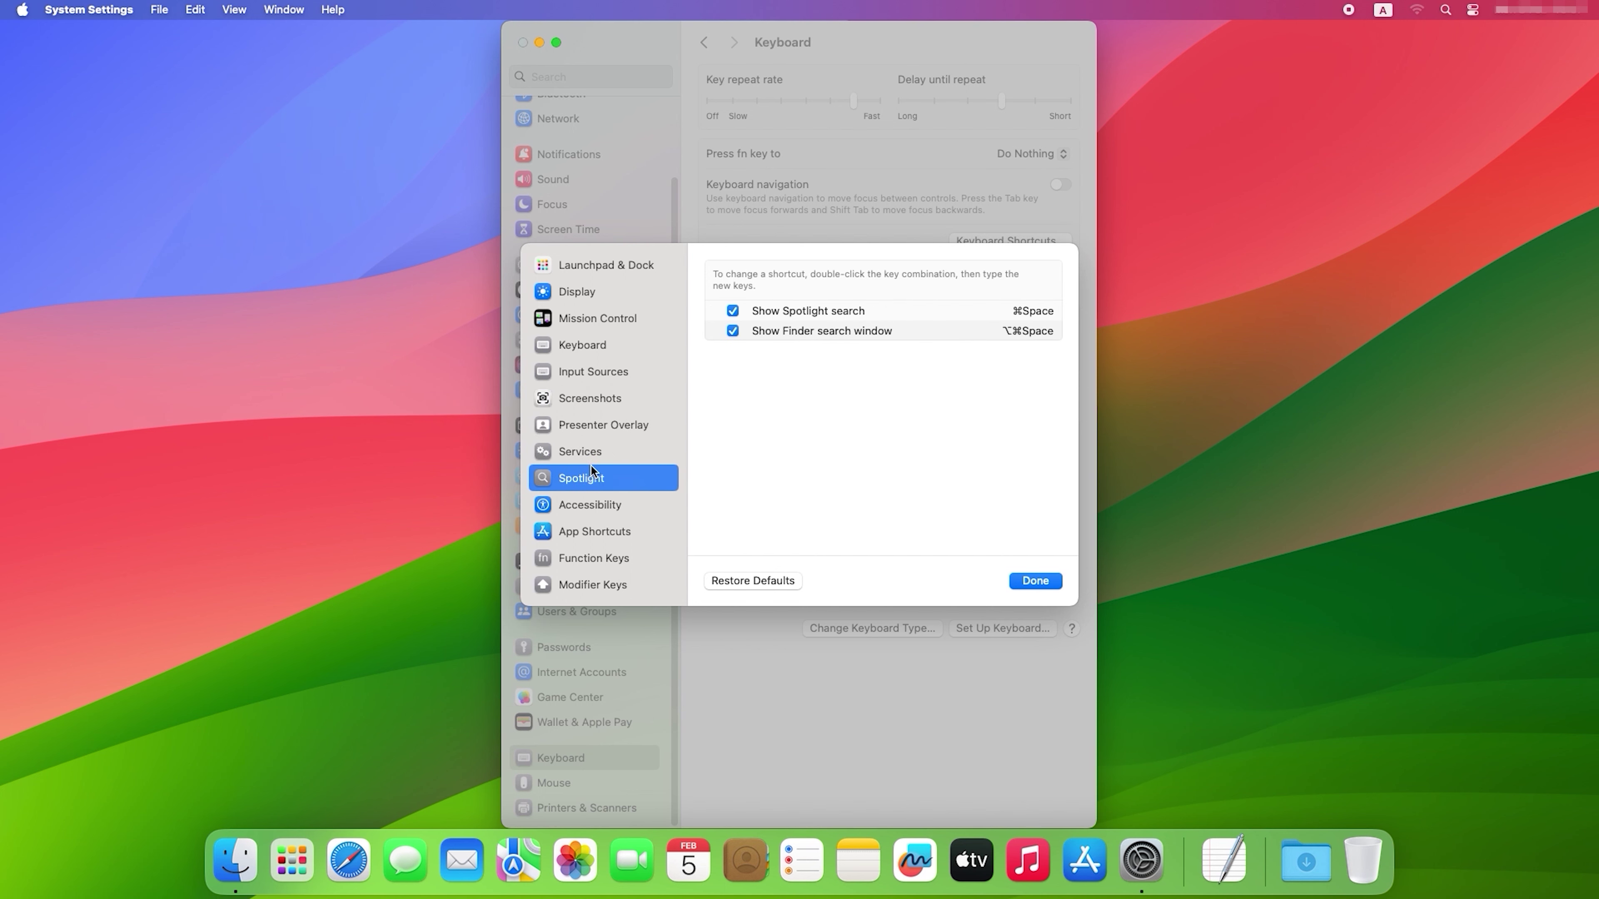
{"action": "left_click", "coordinate": [588, 510]}
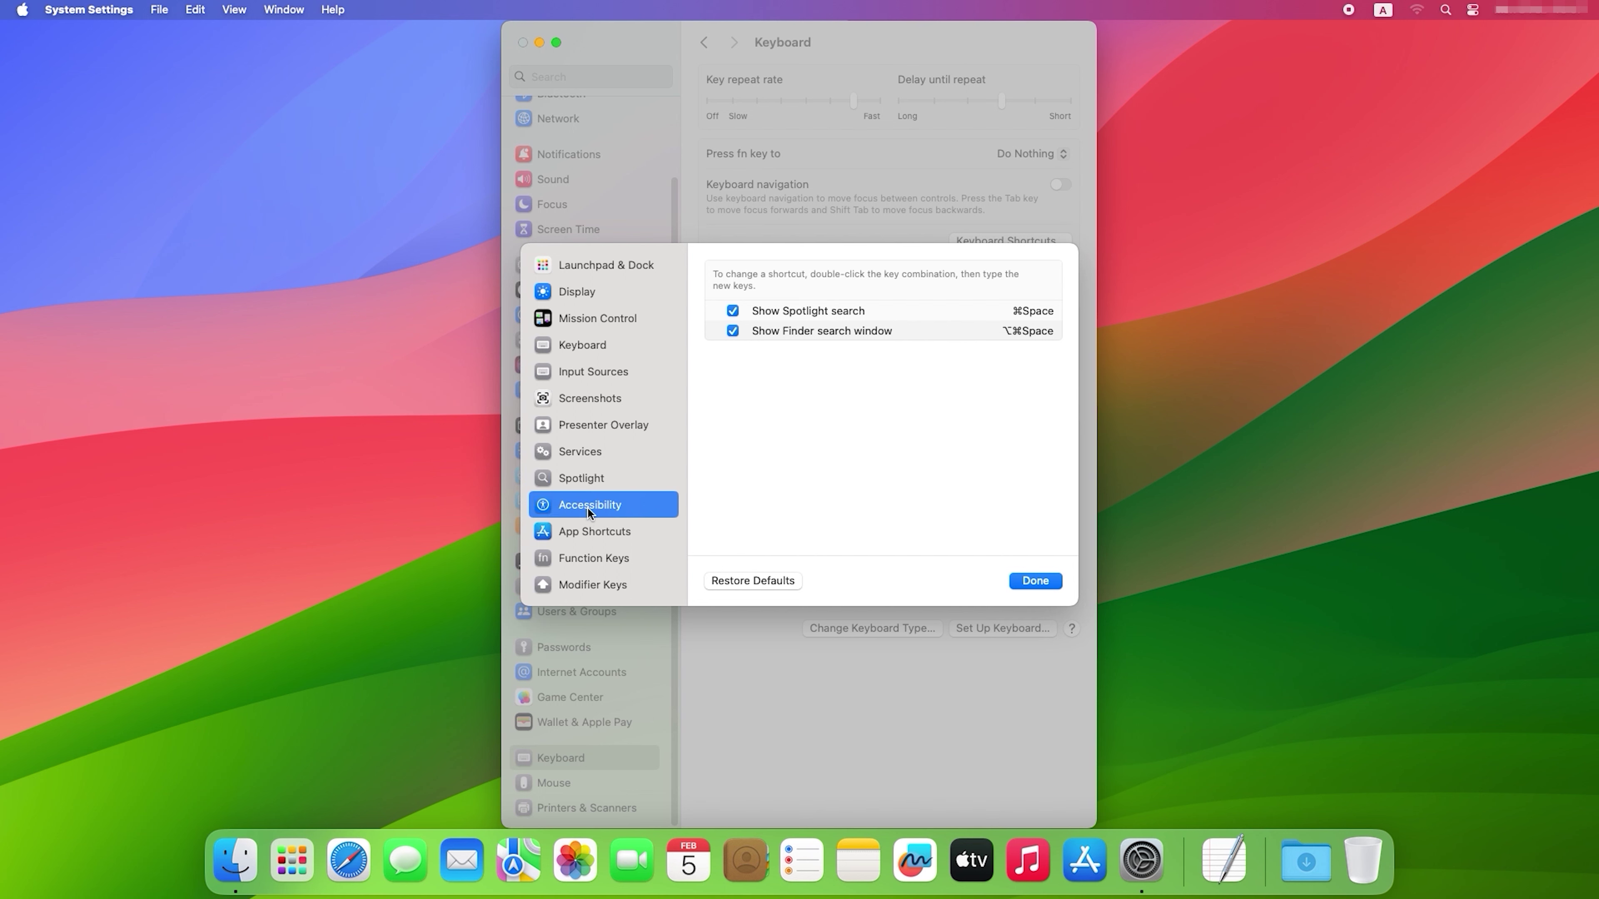